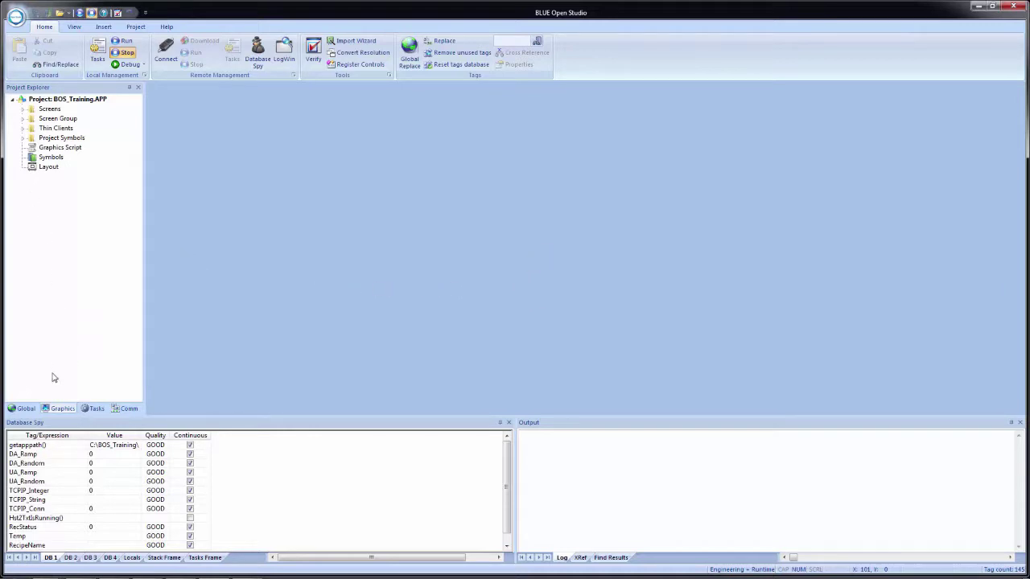
Open the Template screen and save it as a new screen named DotNET
click(24, 110)
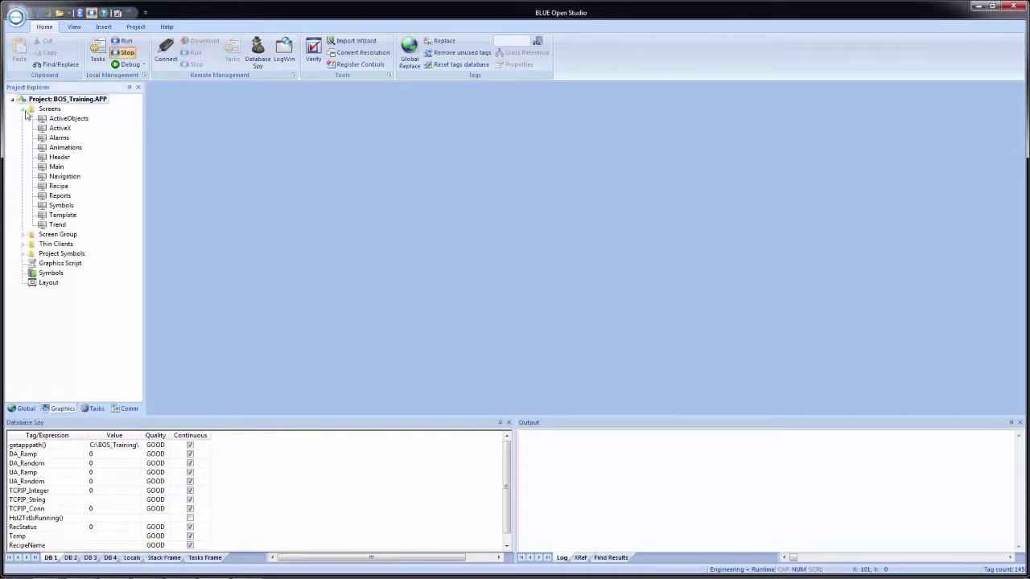
double_click(67, 219)
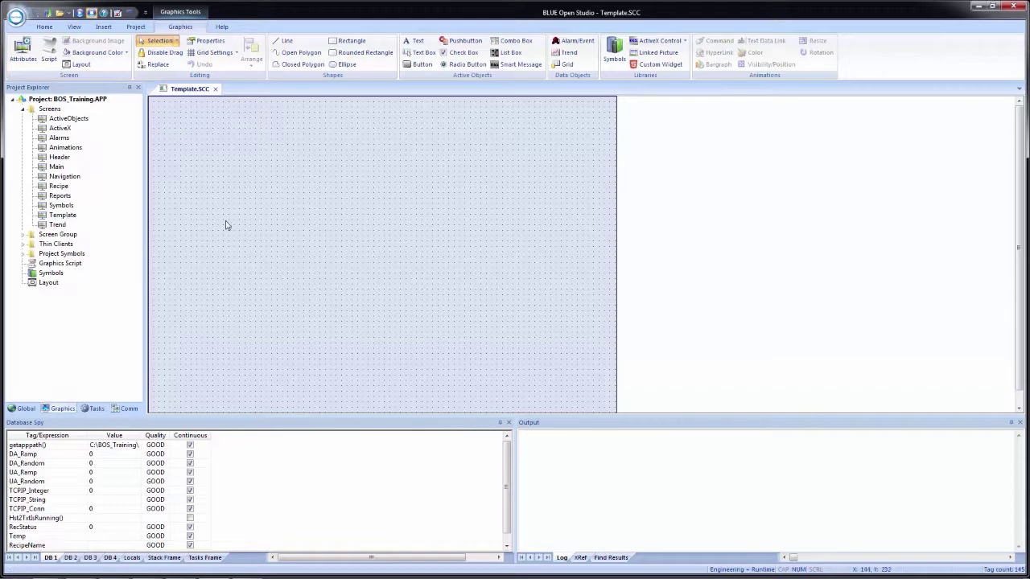
click(48, 14)
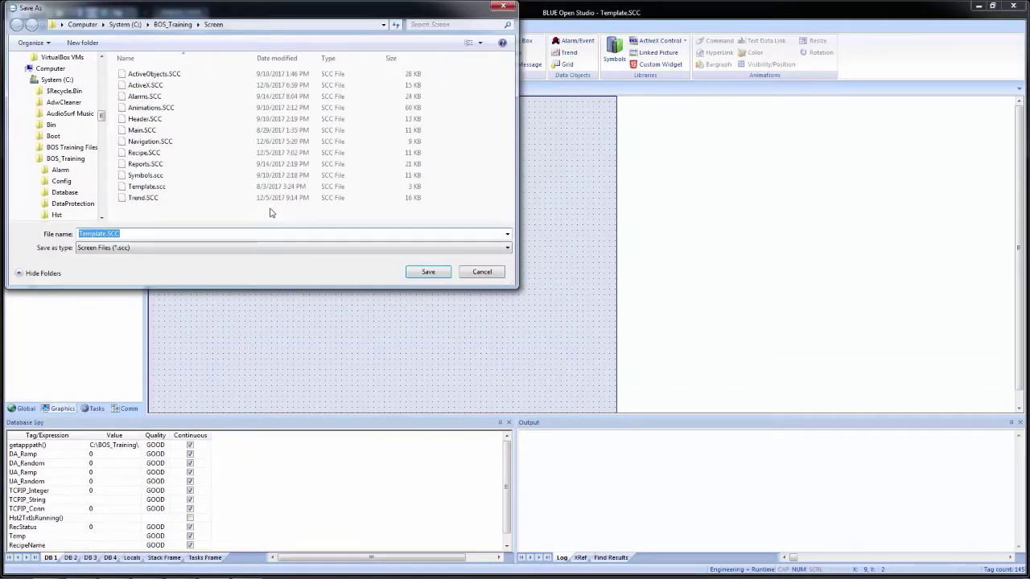
text(DotNET)
key(Return)
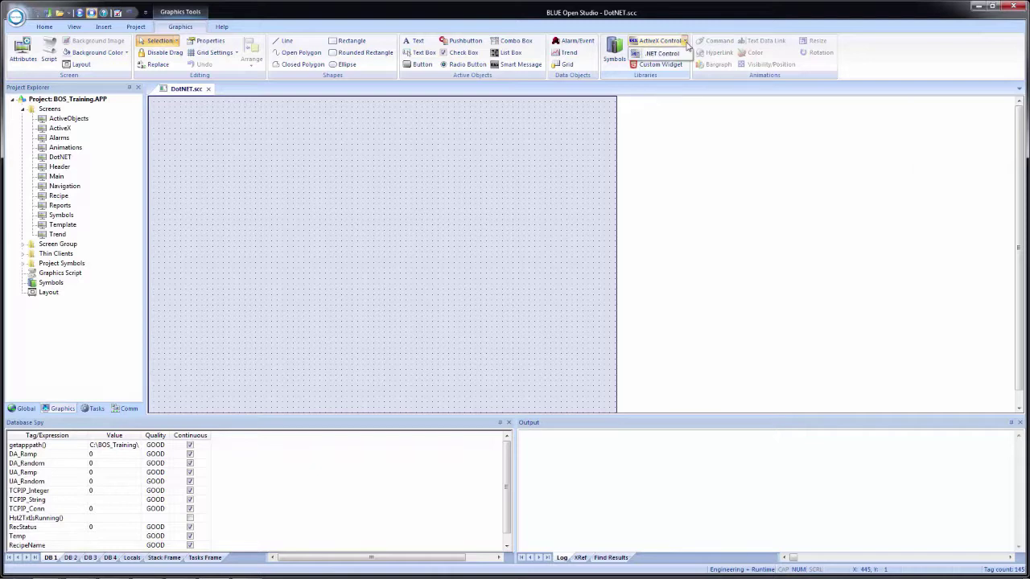
Start inserting a .NET Control and move the components list up and left
click(686, 42)
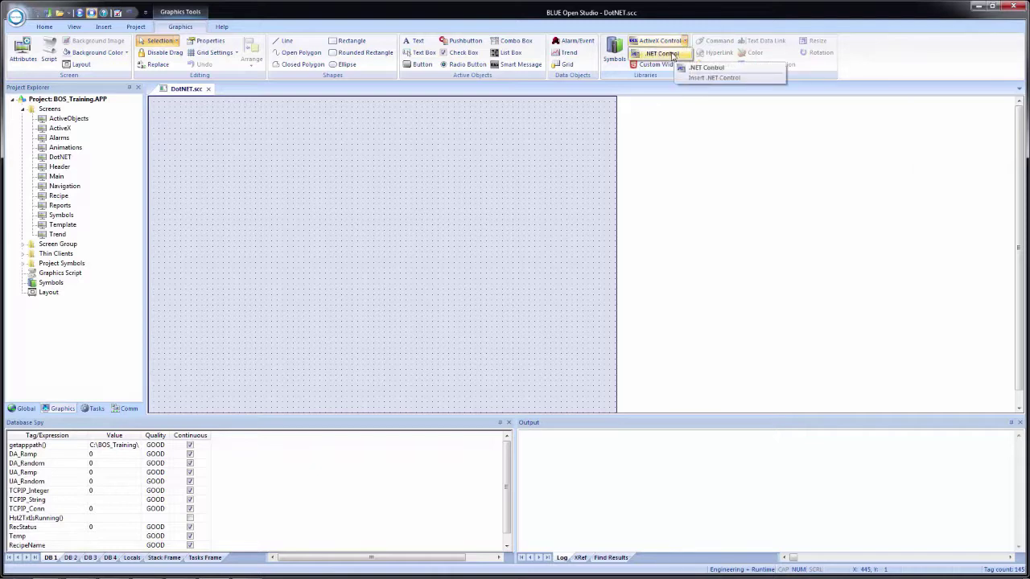
click(672, 54)
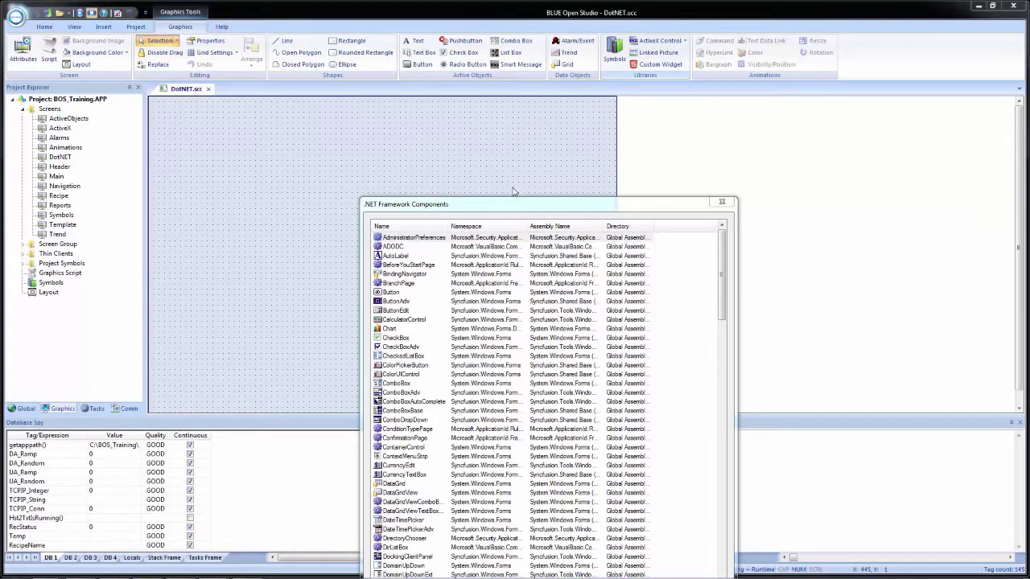
drag(515, 203, 463, 87)
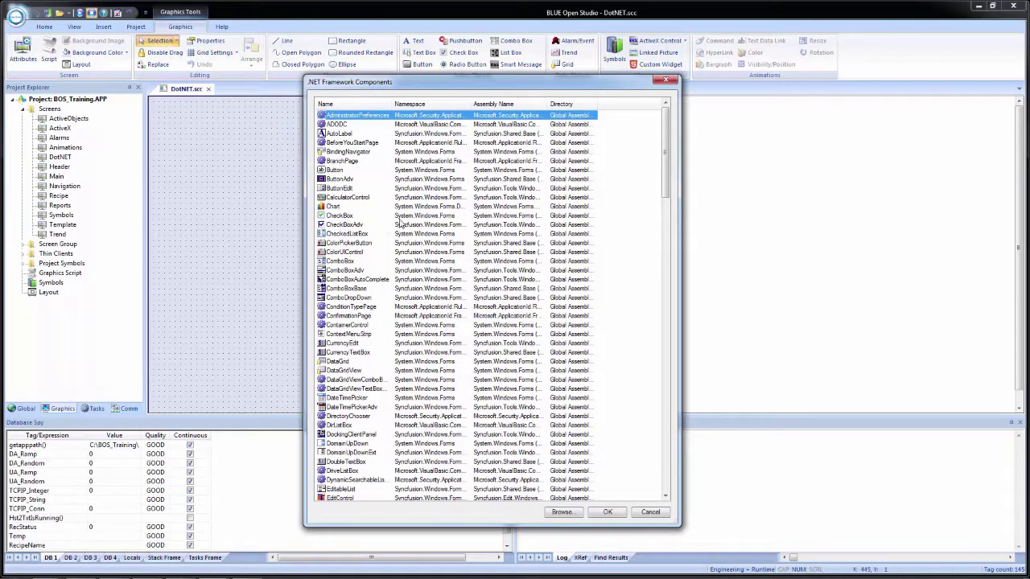
Browse the .NET Framework Components list and select ProgressBar
click(334, 162)
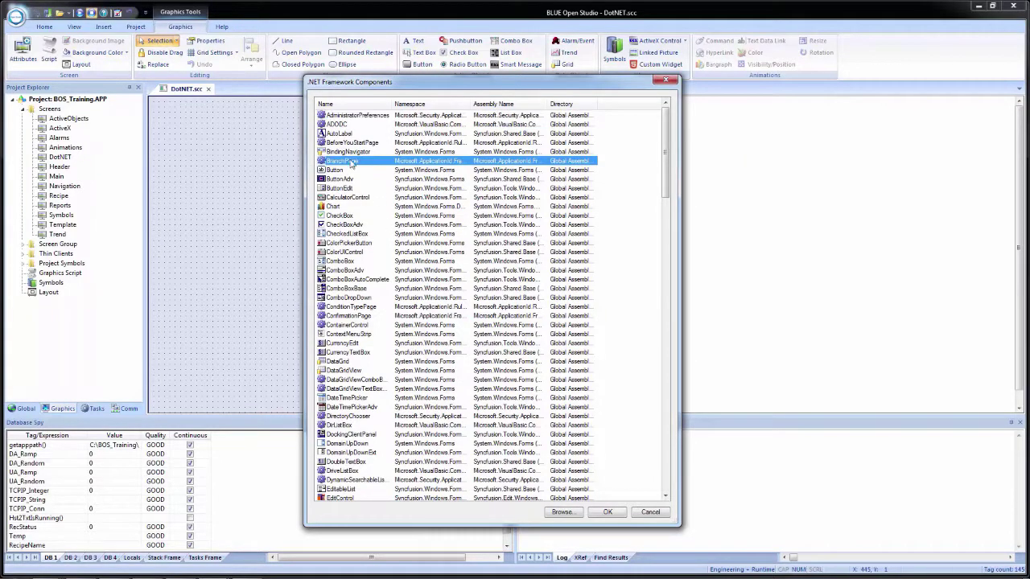
click(334, 208)
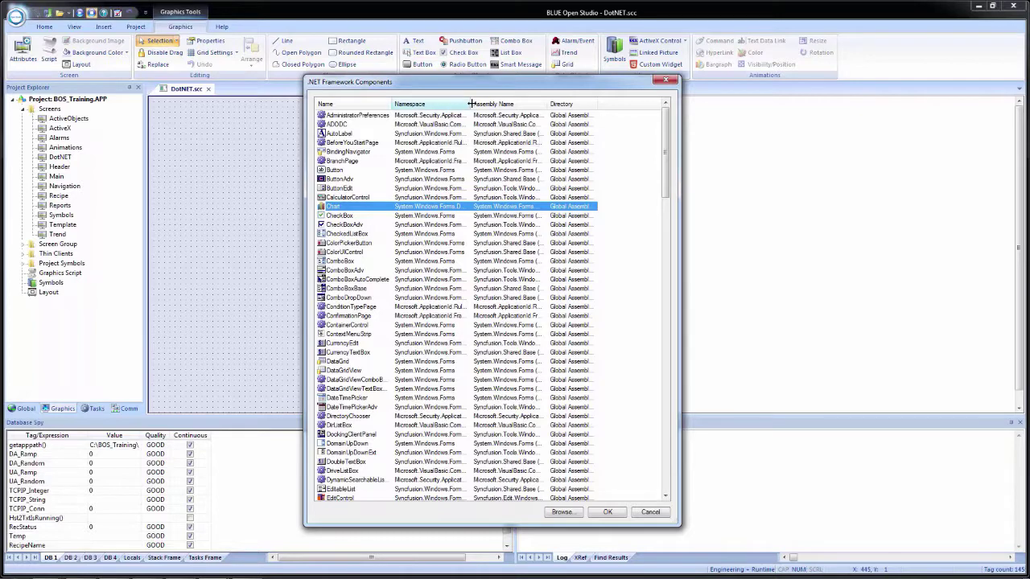
drag(471, 104, 537, 104)
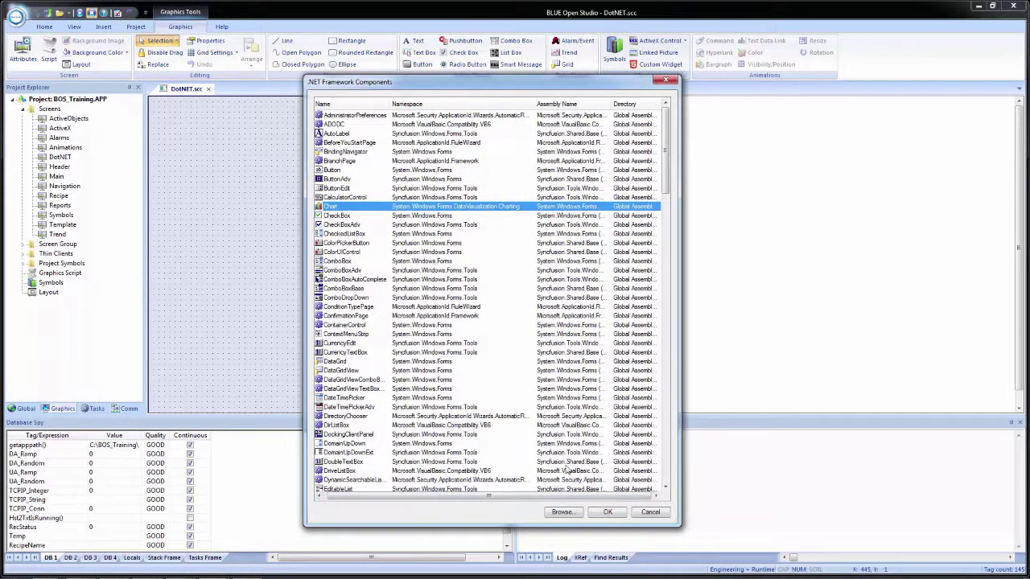
scroll(491, 342, right, 1)
click(636, 244)
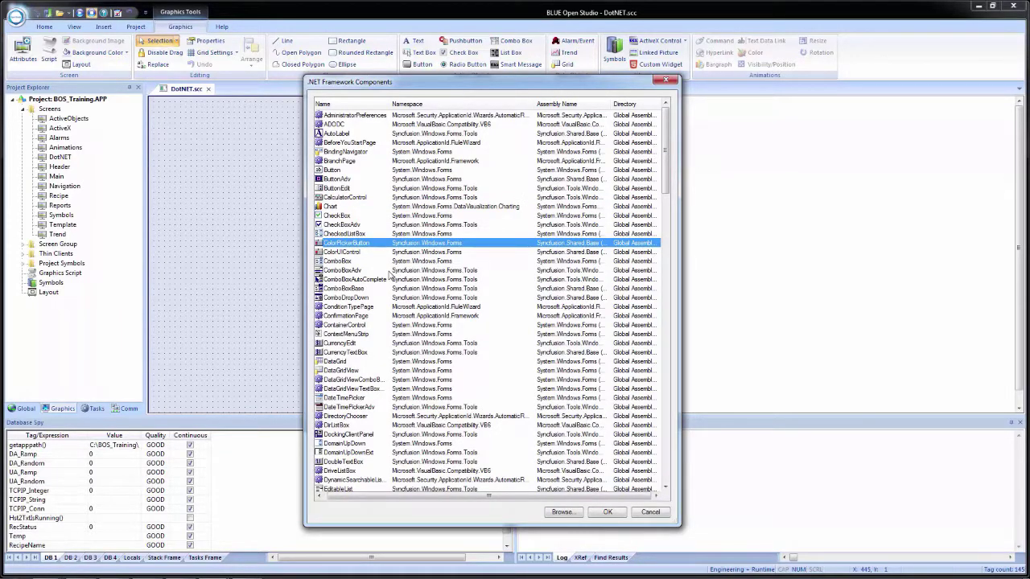
click(357, 344)
scroll(358, 344, down, 5)
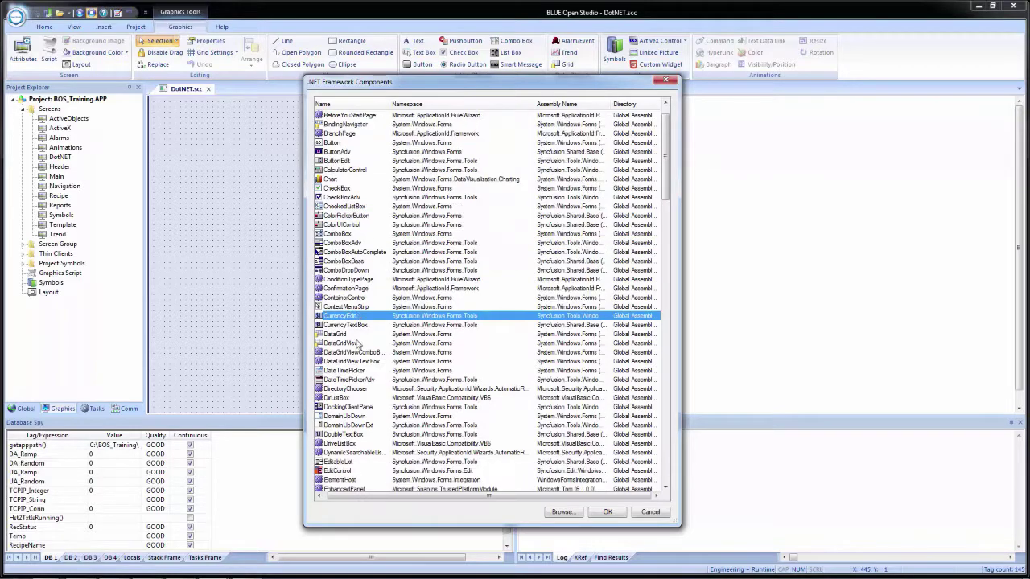
scroll(358, 343, down, 20)
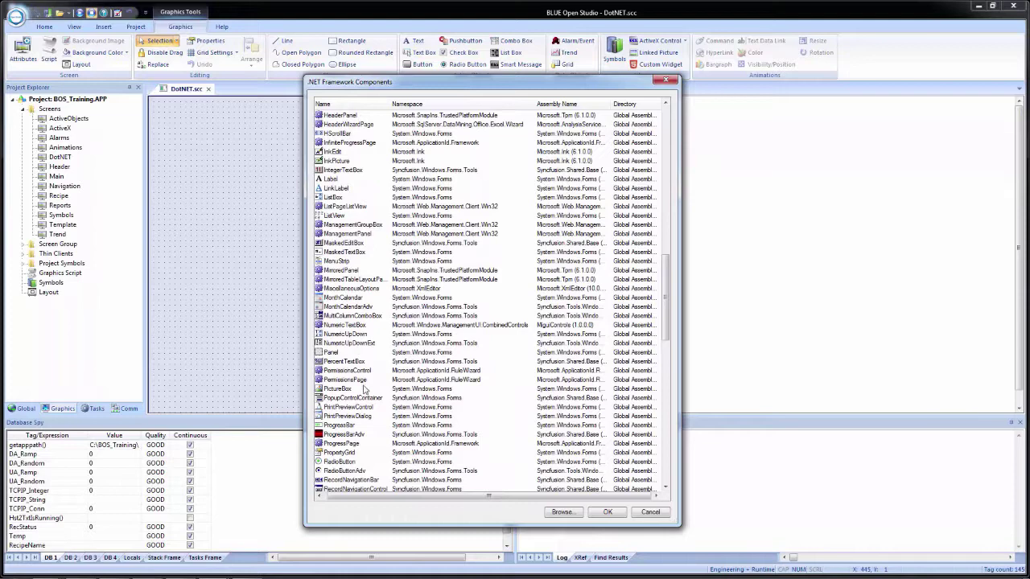
click(351, 427)
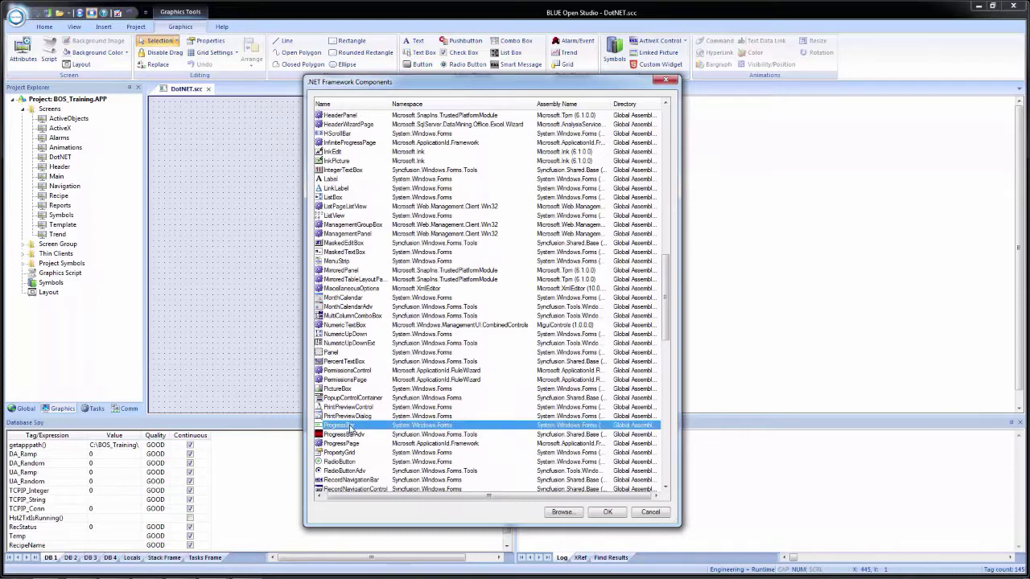
Insert the ProgressBar, move it down the screen, and open its Object Properties
click(616, 515)
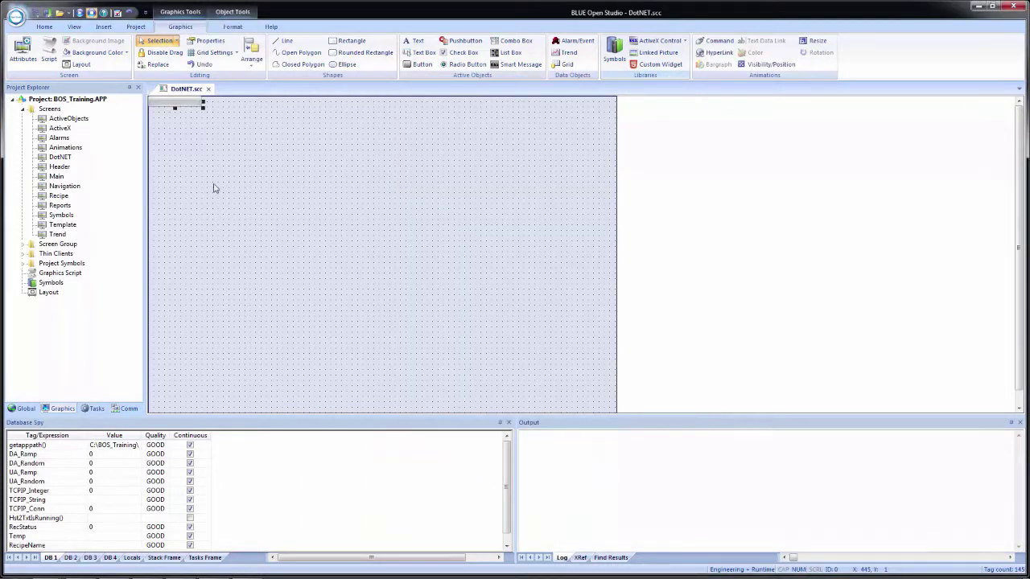
drag(190, 103, 195, 208)
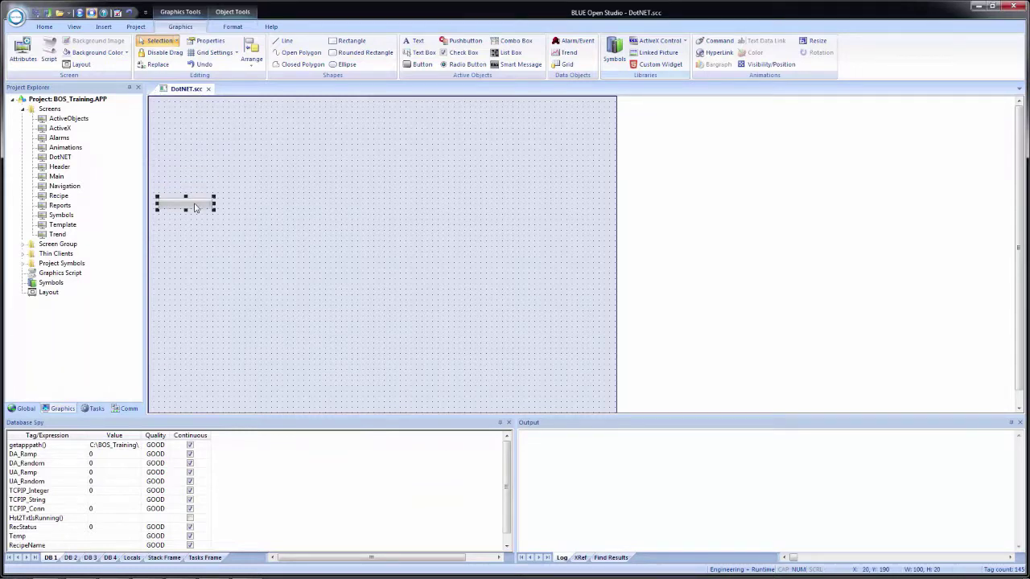
double_click(195, 208)
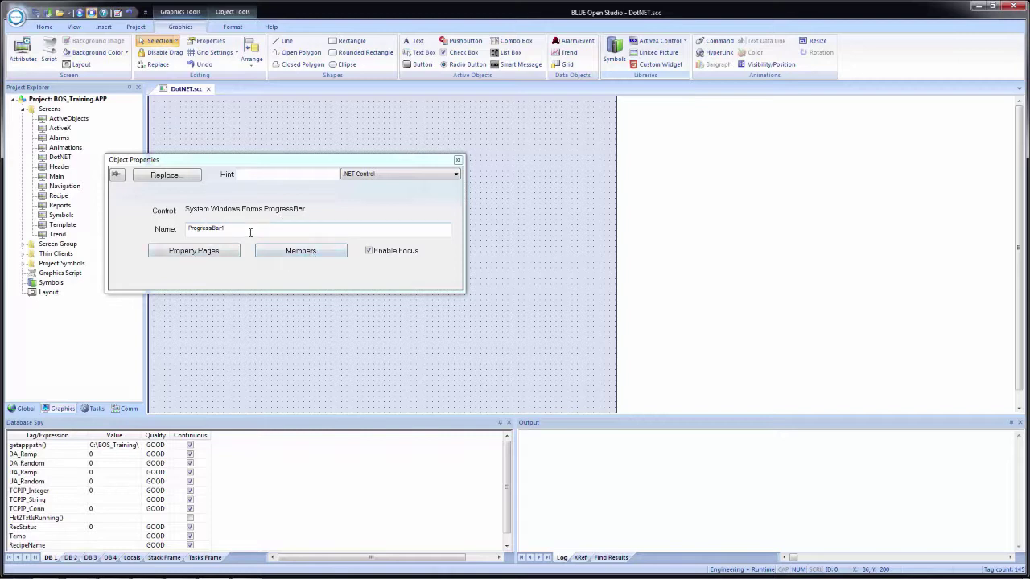
Review the ProgressBar's Property Pages, including location 20, 190 and size 100, 20
click(200, 255)
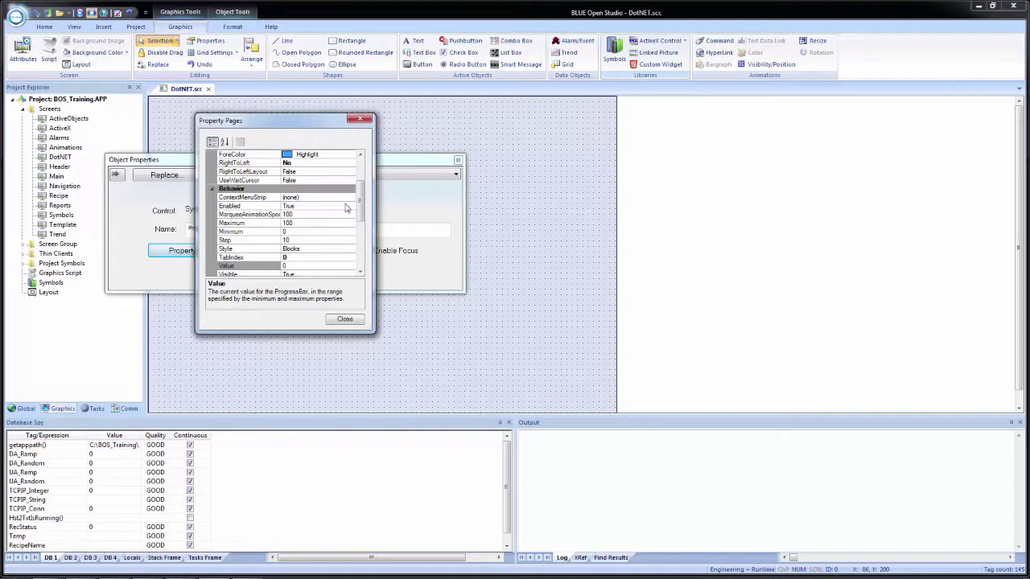
scroll(362, 189, up, 2)
drag(362, 188, 362, 166)
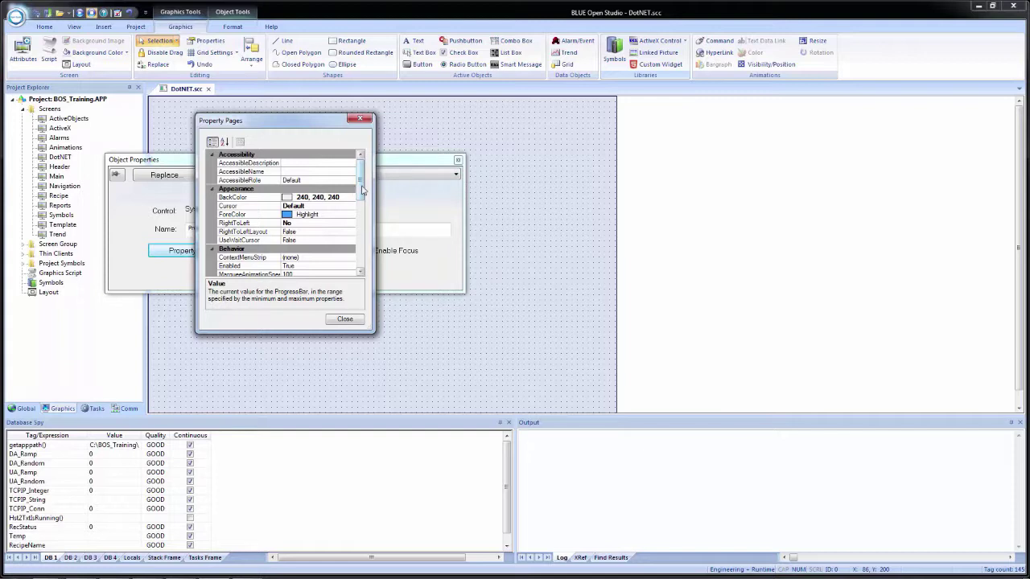
drag(362, 189, 368, 266)
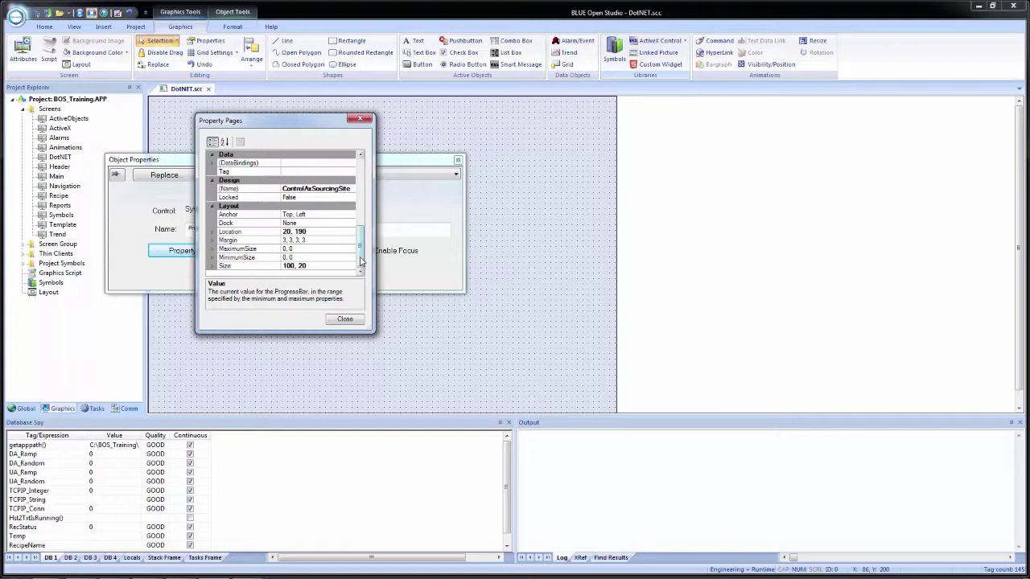
drag(361, 256, 364, 182)
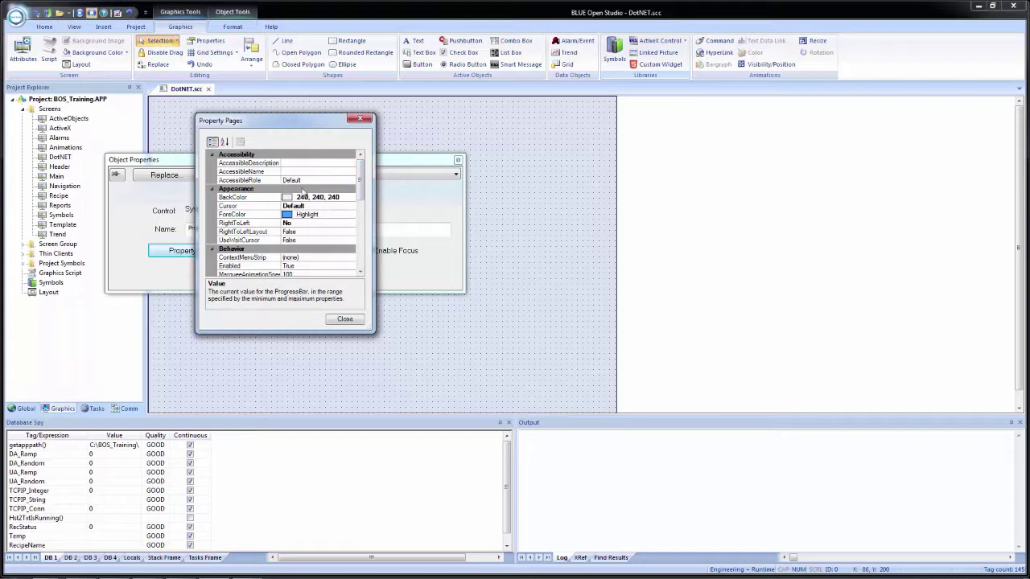
Close the property list and browse the ProgressBar's methods, events and properties
click(339, 322)
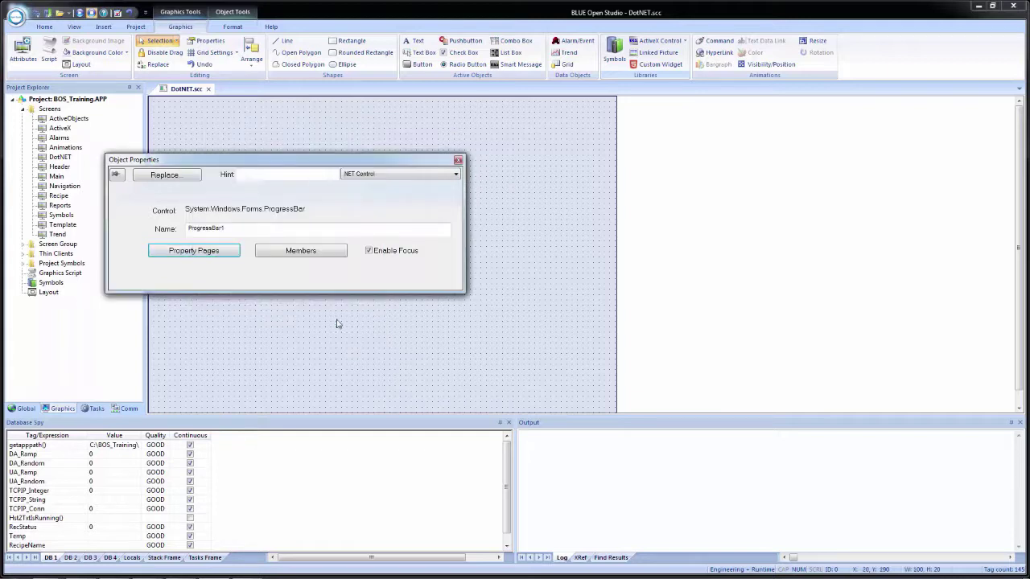
click(301, 251)
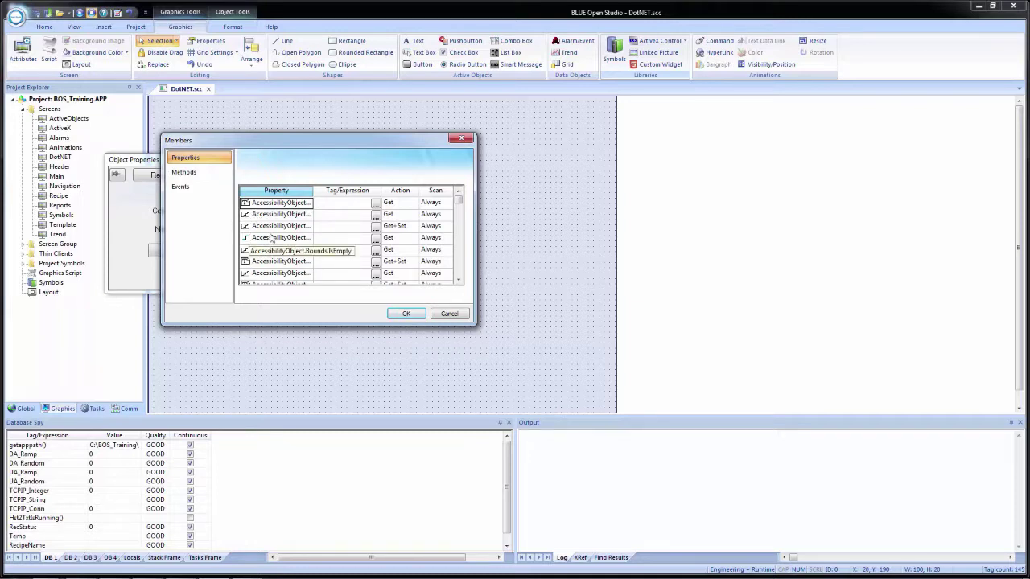
click(183, 175)
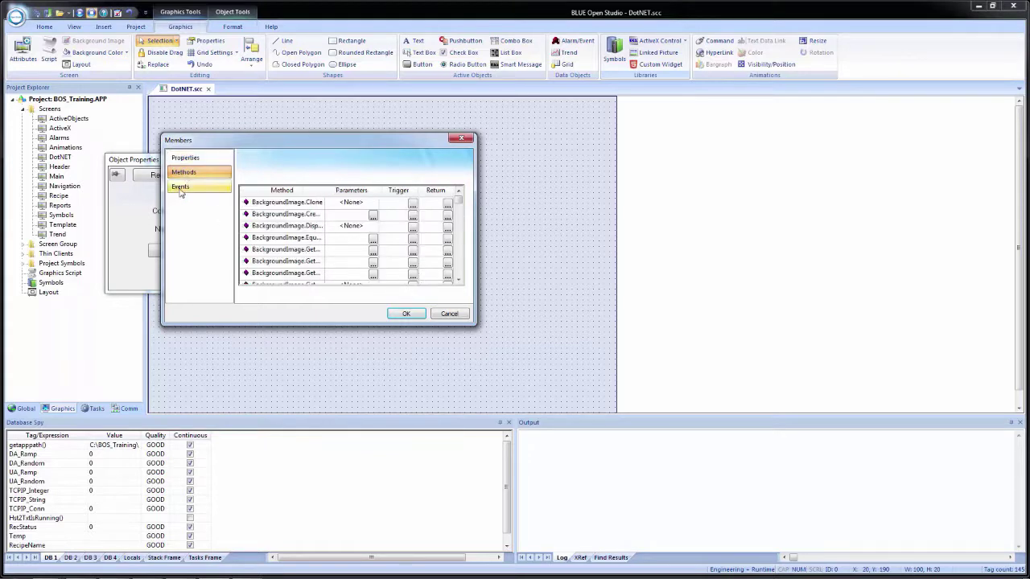
click(178, 187)
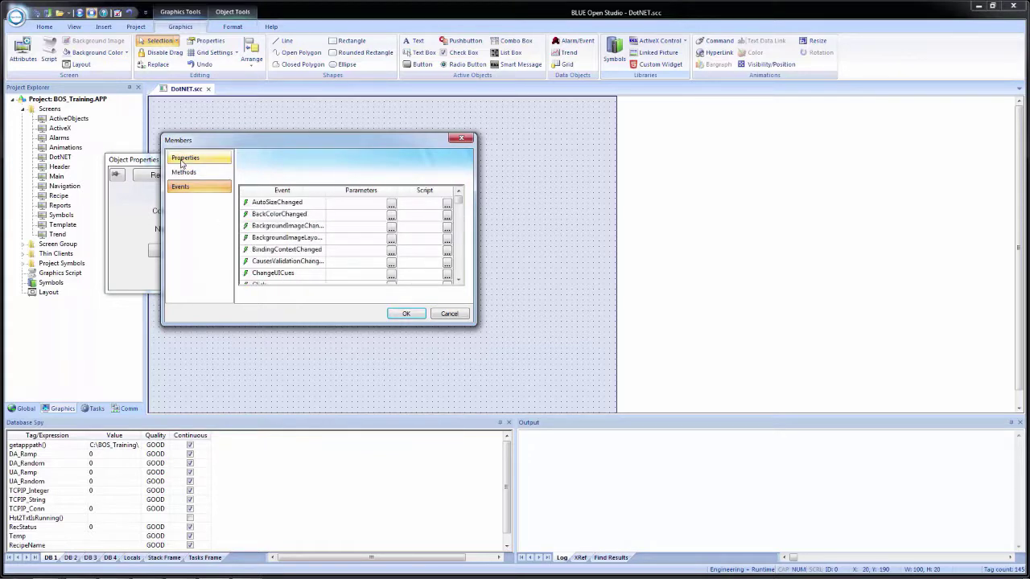
click(197, 158)
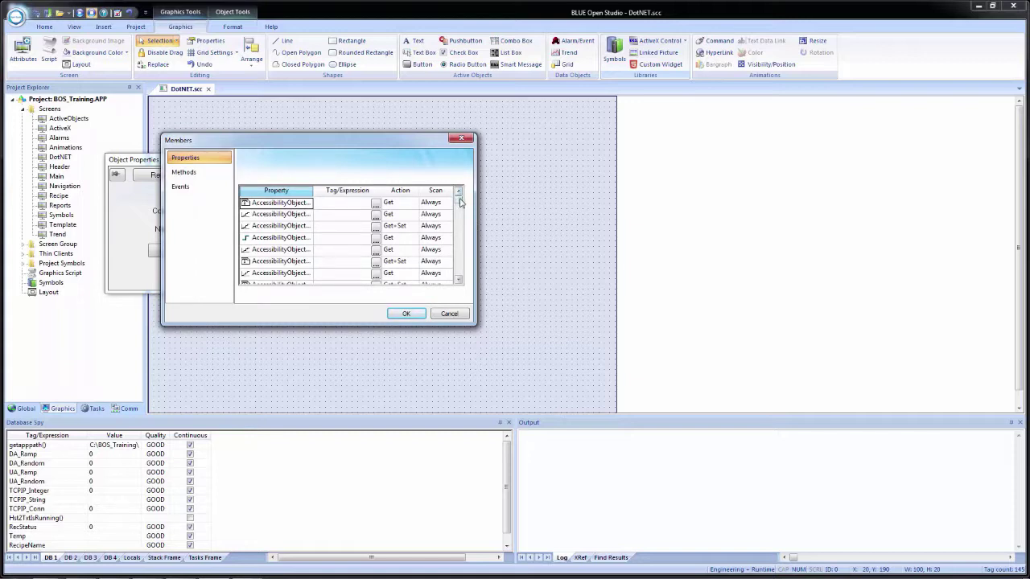
drag(460, 202, 460, 278)
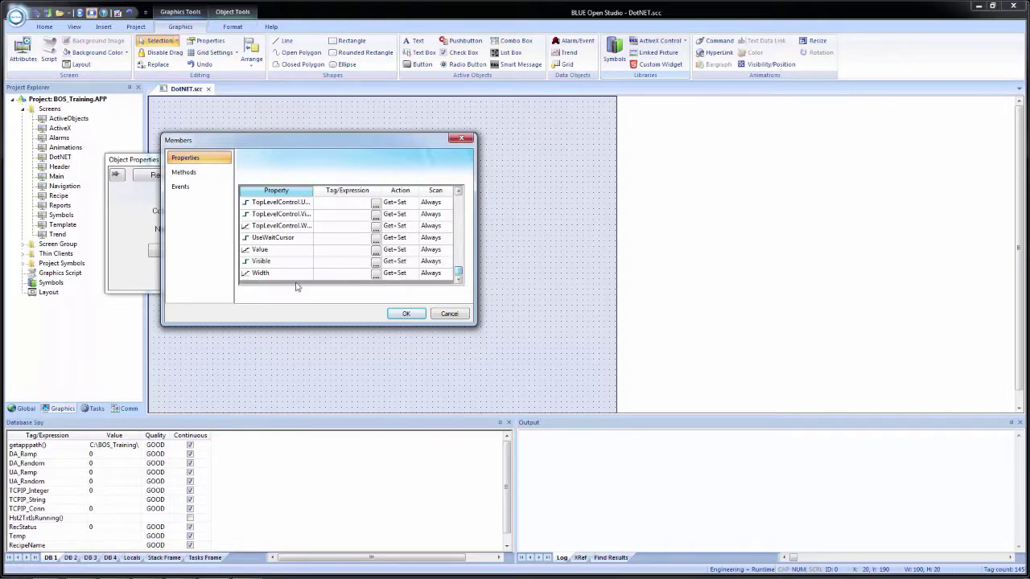
Link the Value property to the Temperature tag, found by filtering Object Finder for 'temp'
click(338, 252)
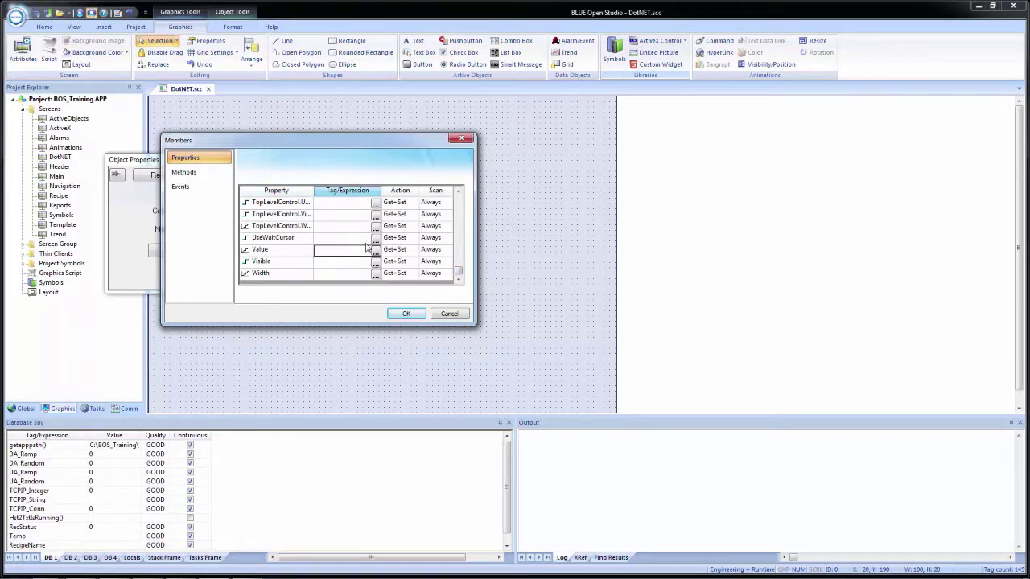
click(376, 254)
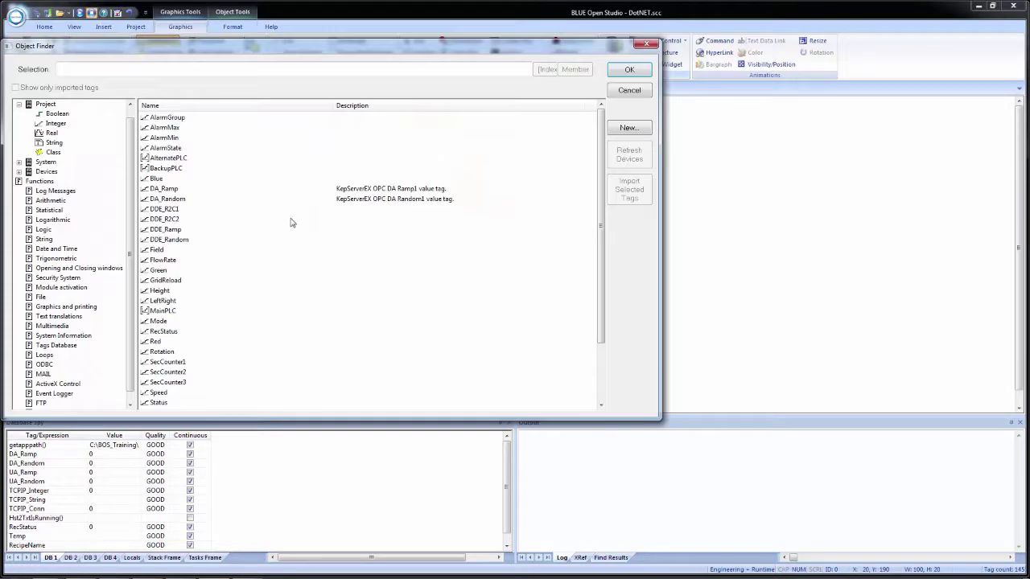
click(167, 71)
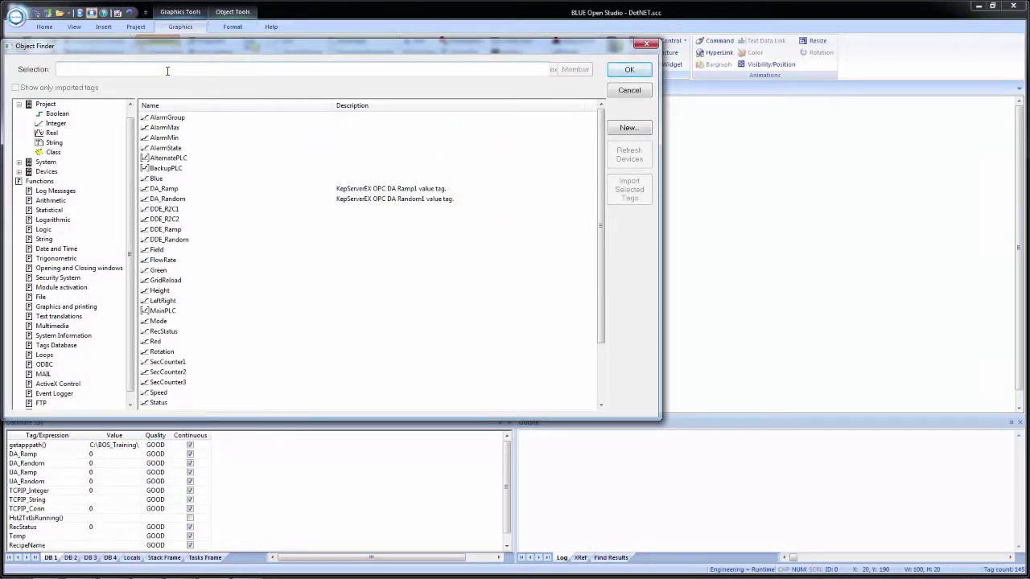
text(tem)
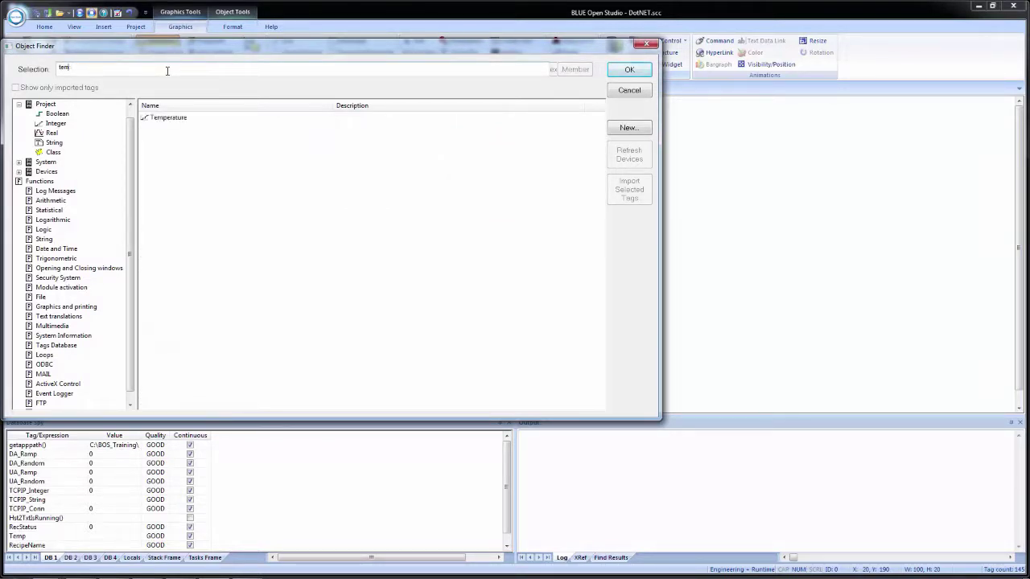
text(p)
double_click(167, 118)
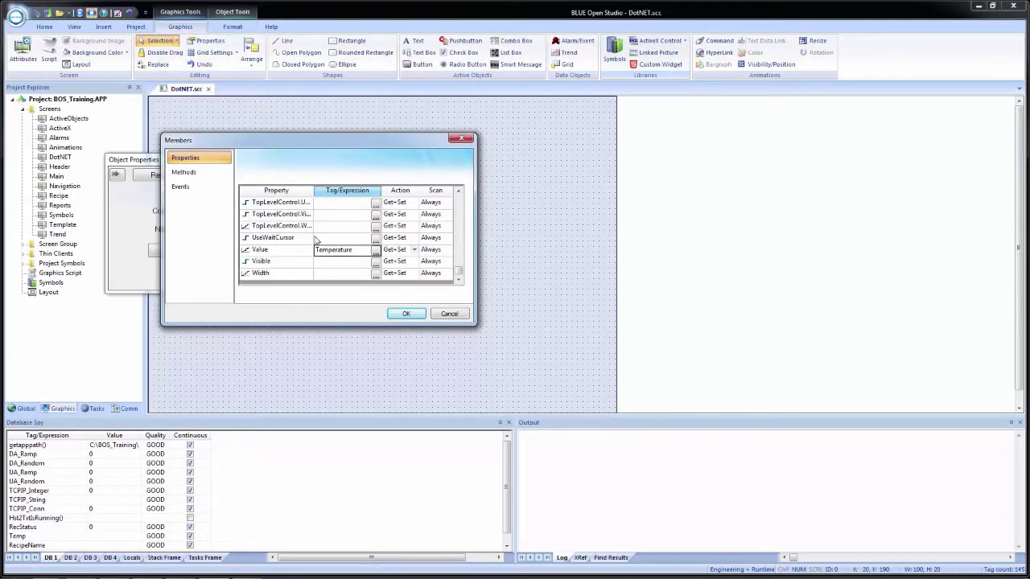
click(441, 254)
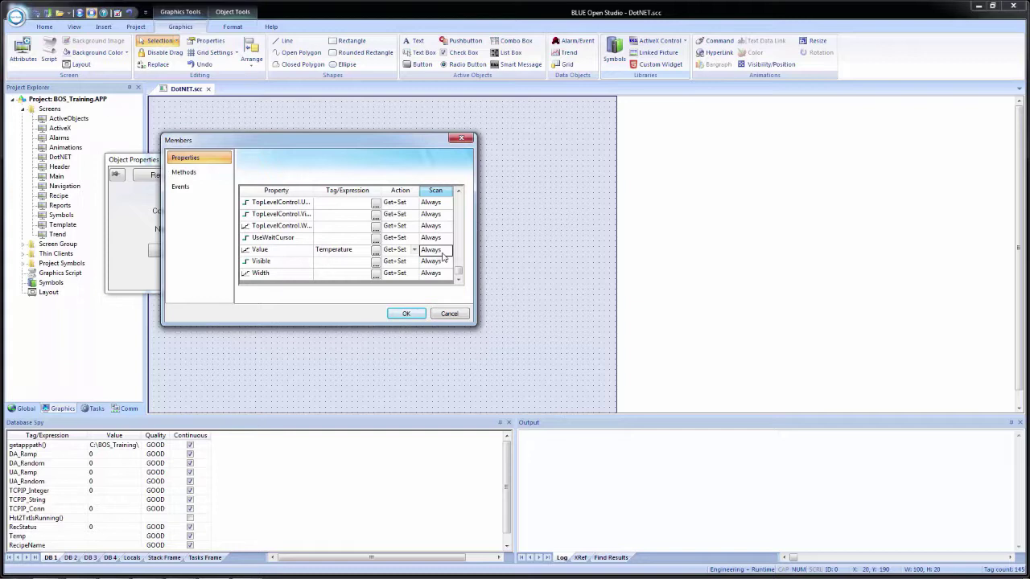
click(407, 313)
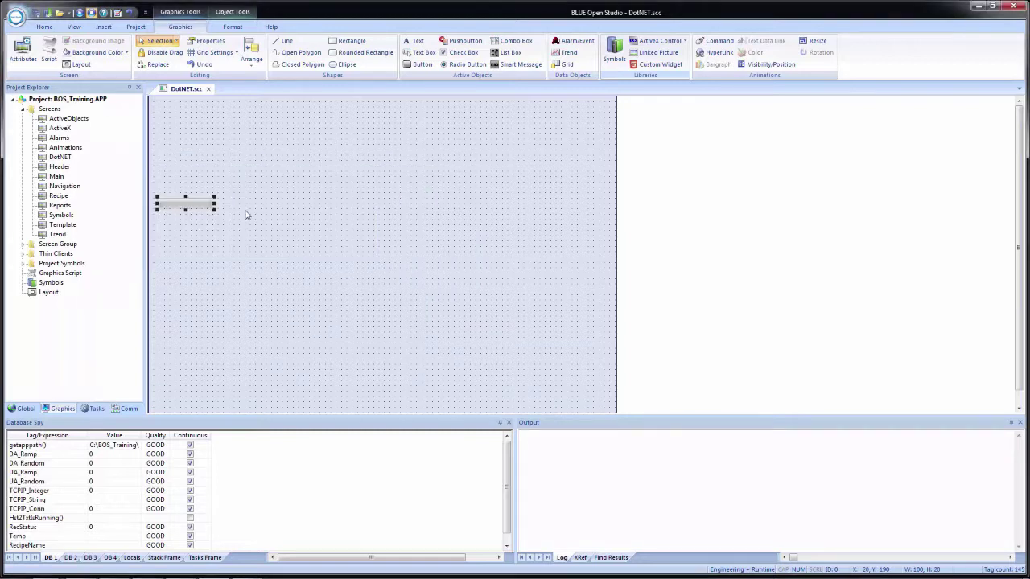
Open the ActiveX screen and select its Temperature label and slider
click(458, 160)
click(61, 129)
double_click(62, 129)
click(190, 111)
ctrl+click(197, 143)
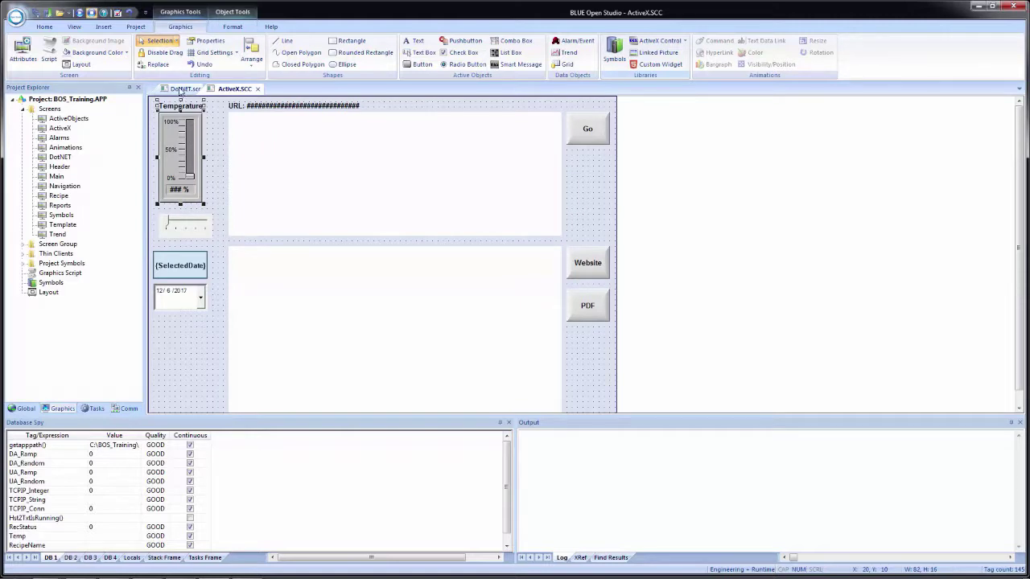
Paste the Temperature label and slider onto the DotNET screen and nudge them into place
click(182, 89)
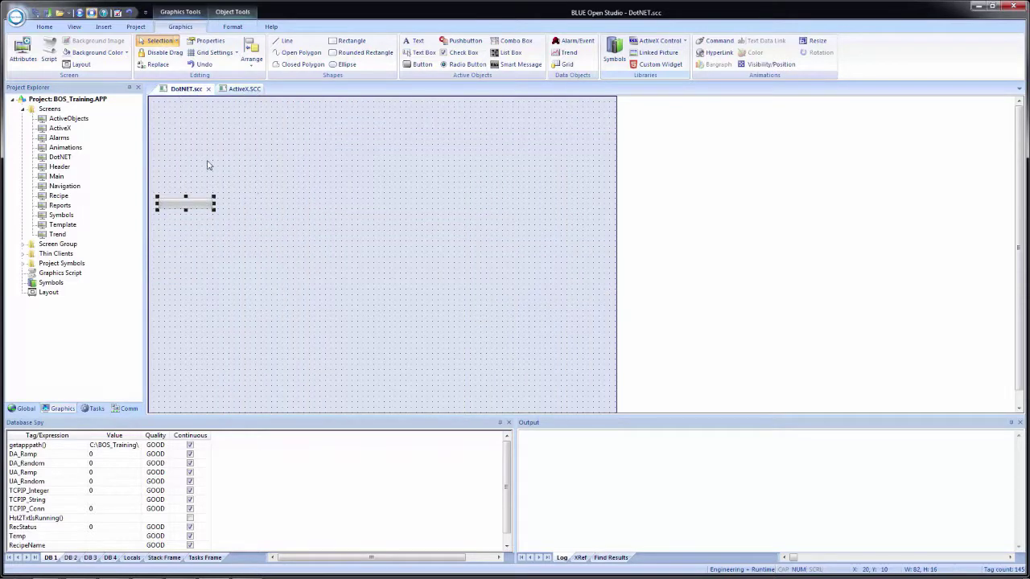
click(254, 184)
key(ctrl+v)
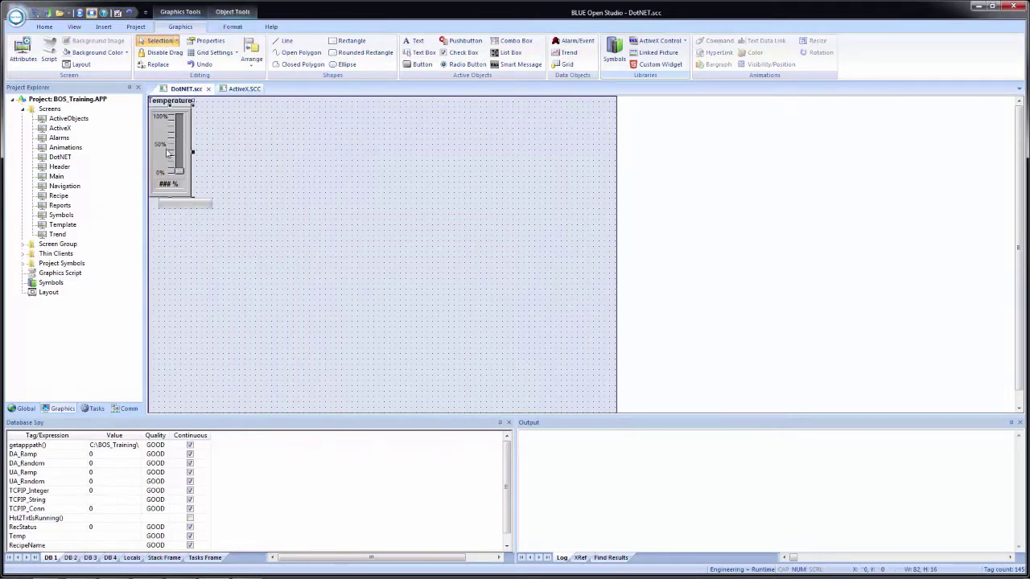
drag(168, 154, 178, 159)
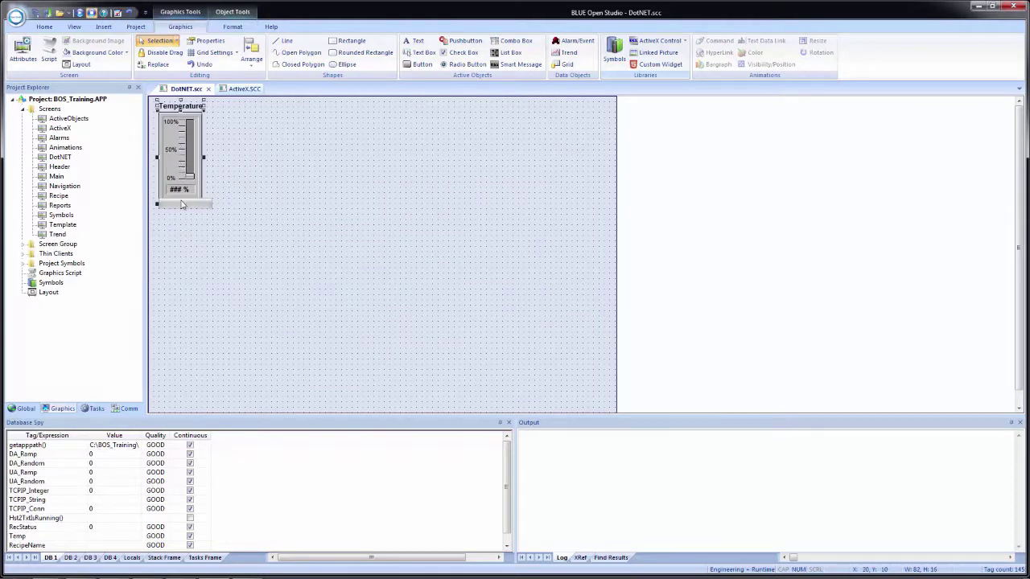
Move the progress bar below the slider, widen it, and close the DotNET screen
drag(183, 205, 182, 221)
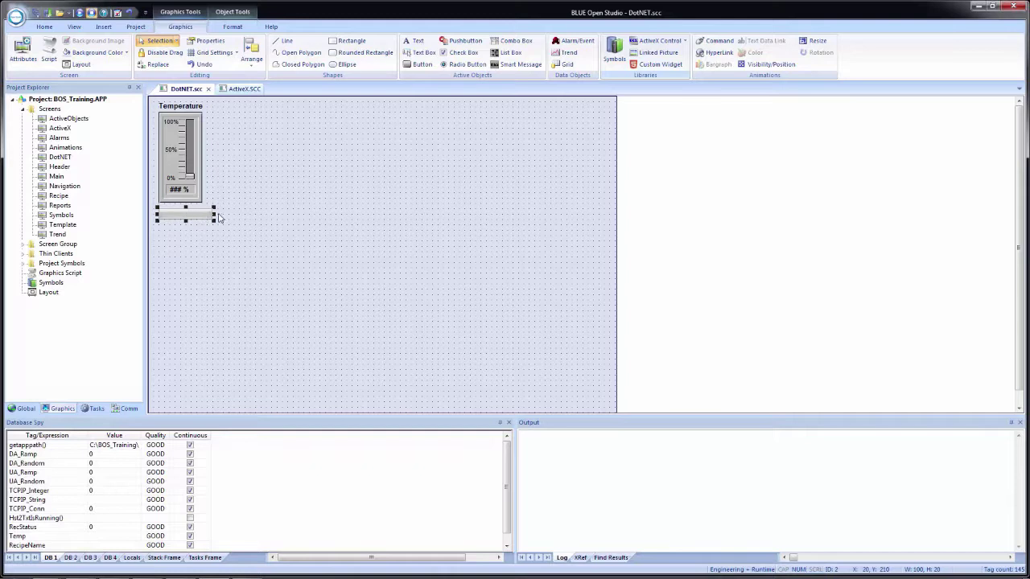
drag(215, 214, 227, 213)
click(193, 221)
click(233, 264)
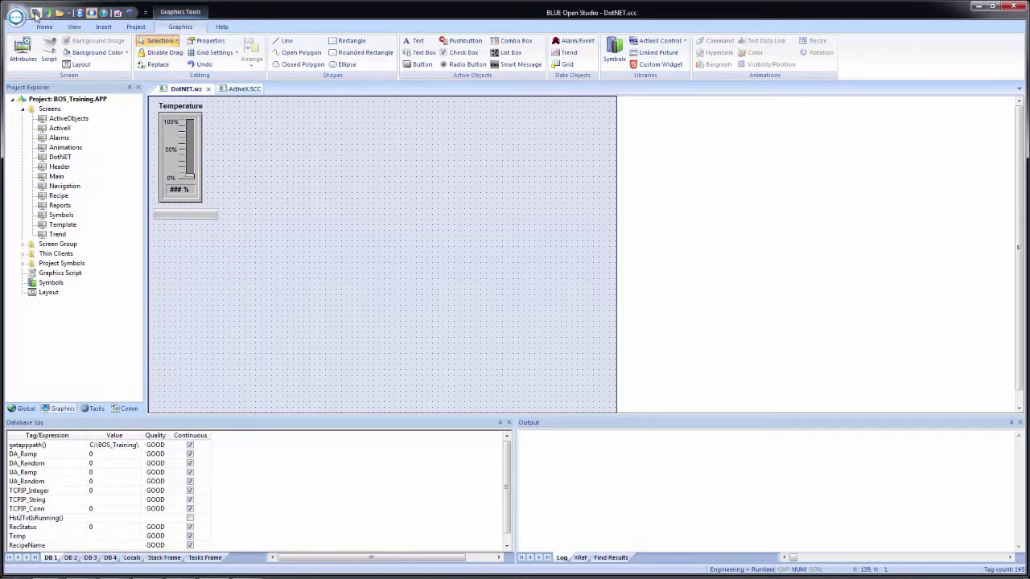
click(208, 88)
Close the ActiveX screen, run the project, and tile Studio left and runtime right
click(209, 88)
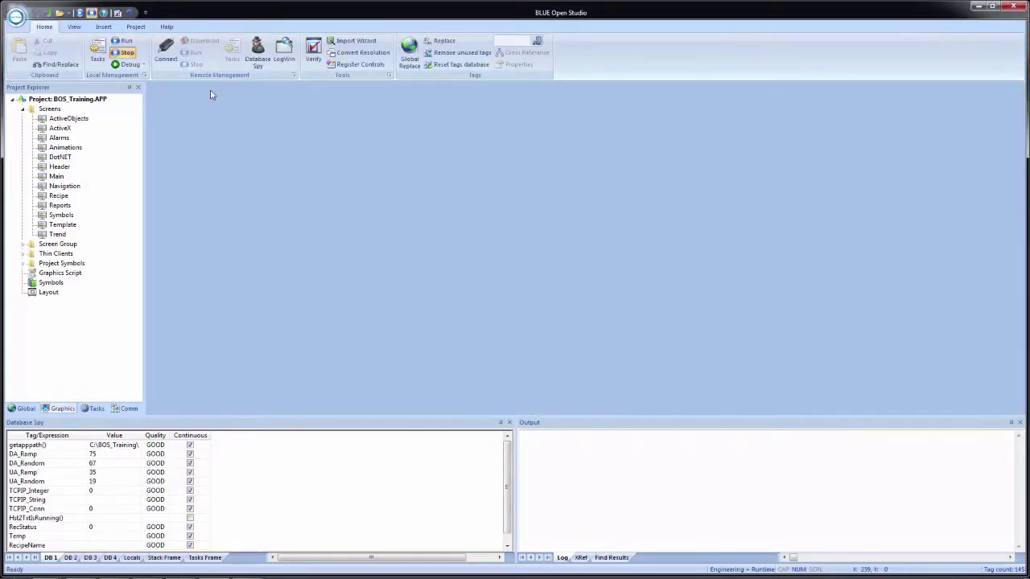
key(super+Left)
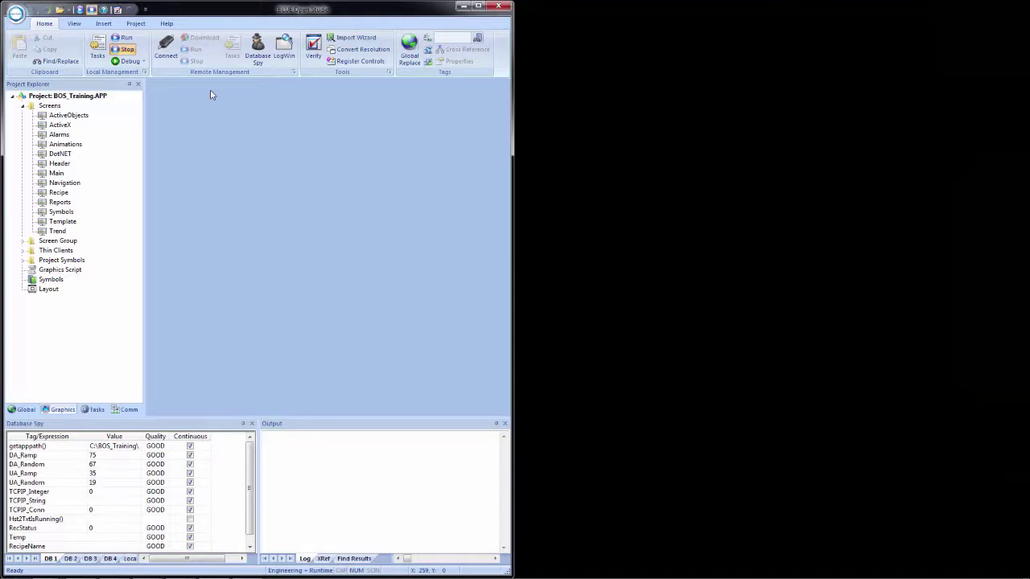
click(80, 11)
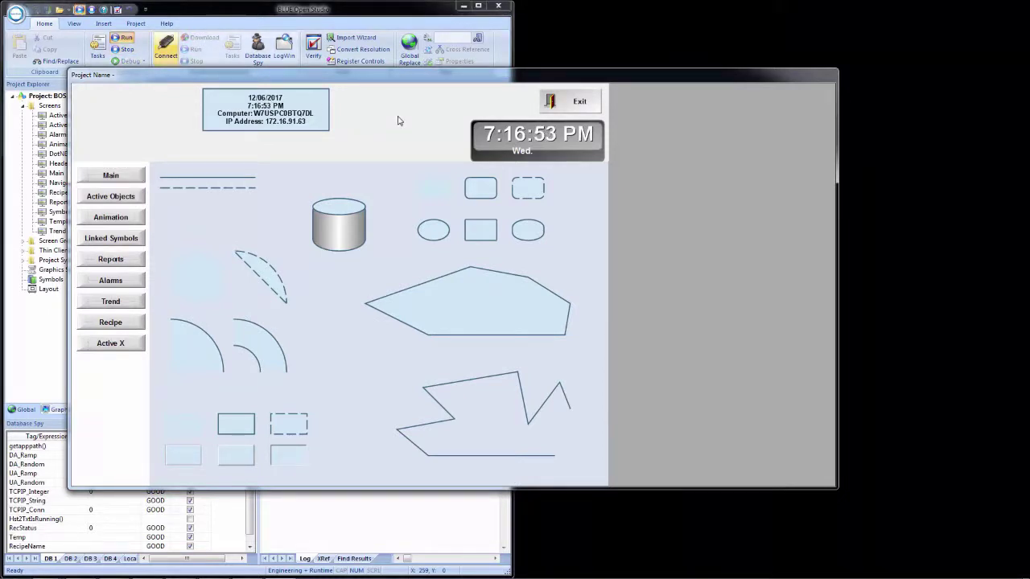
key(super+Right)
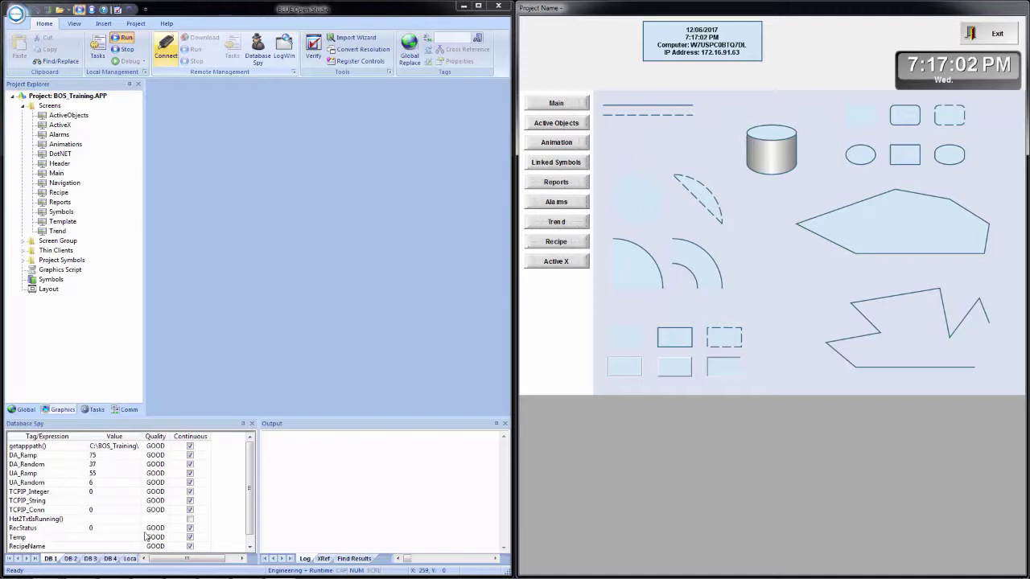
Open the DotNET screen with OPEN("Dotnet") in Database Spy, then raise Temperature to 80%
click(70, 559)
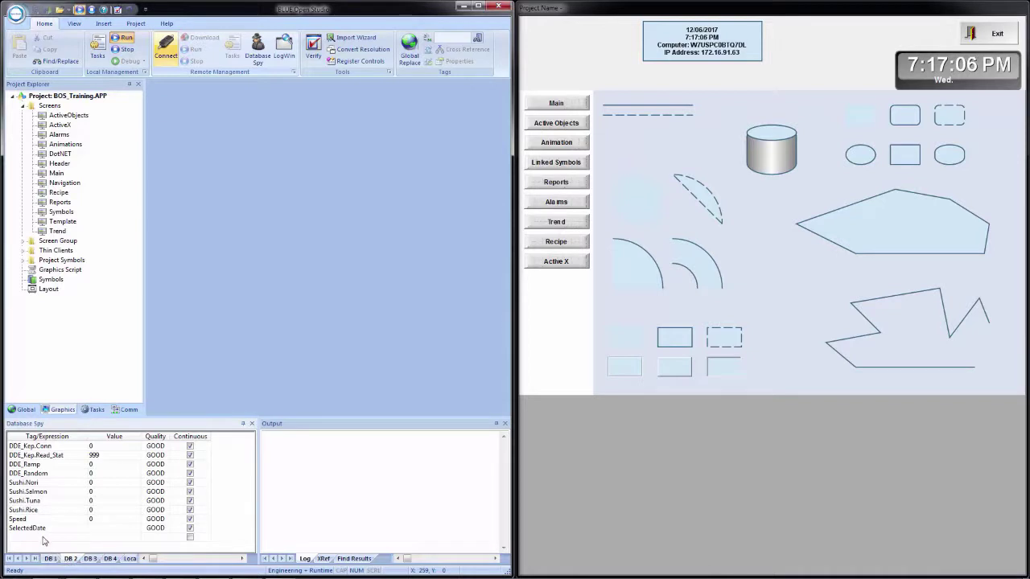
click(41, 539)
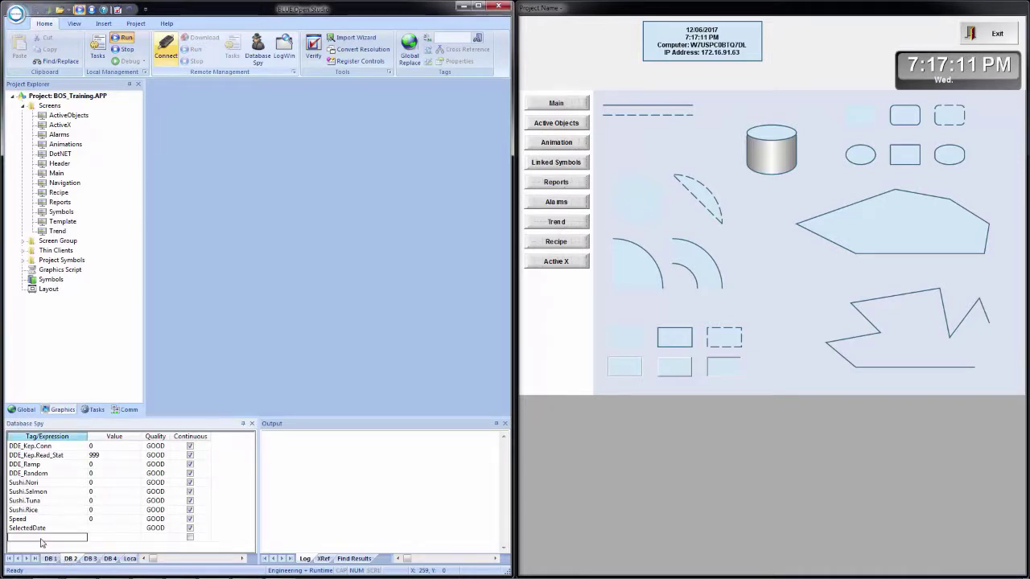
text(OP)
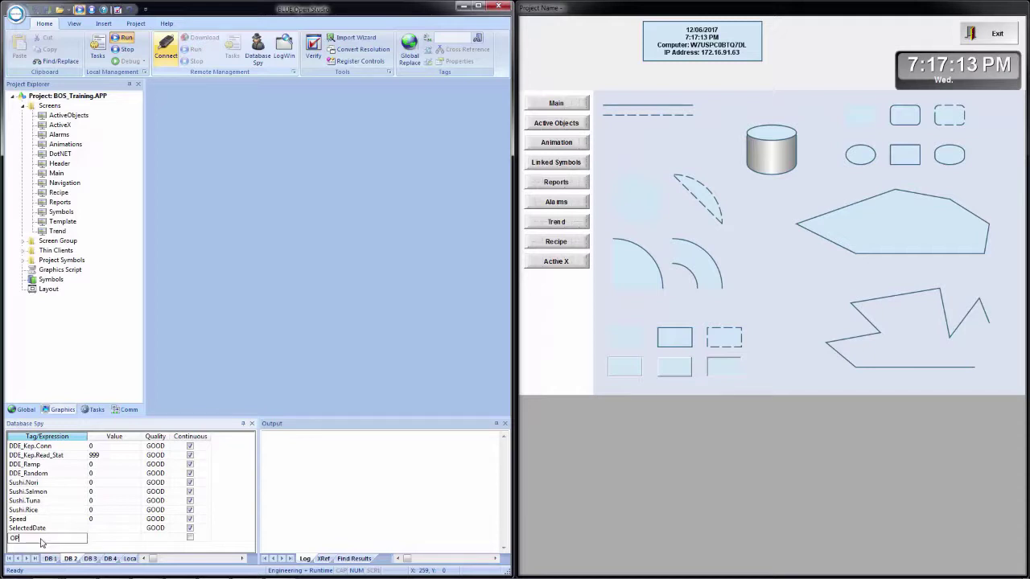
text(EN()
text(')
text(Dotnet)
text(')
key(Return)
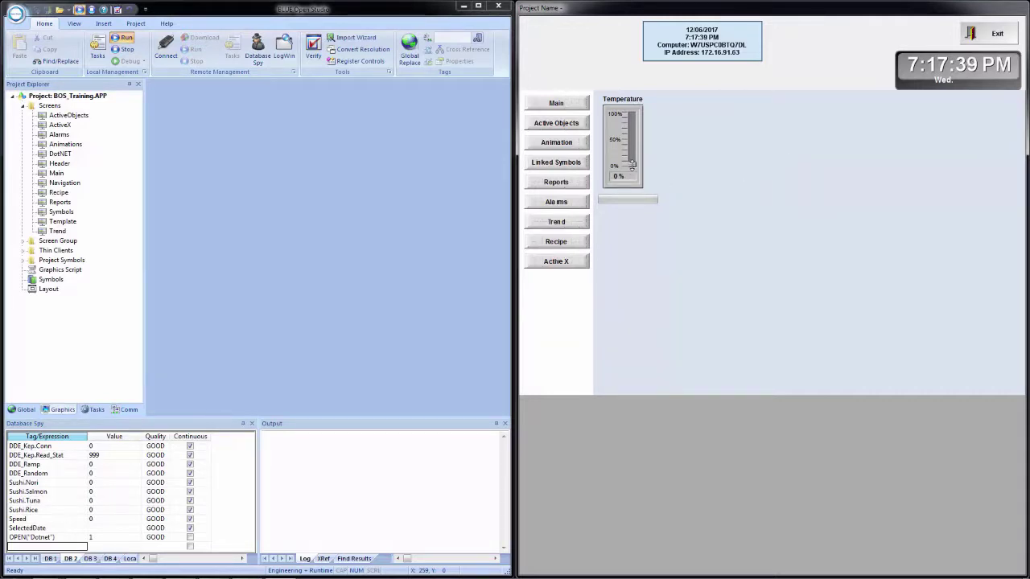
drag(633, 165, 633, 121)
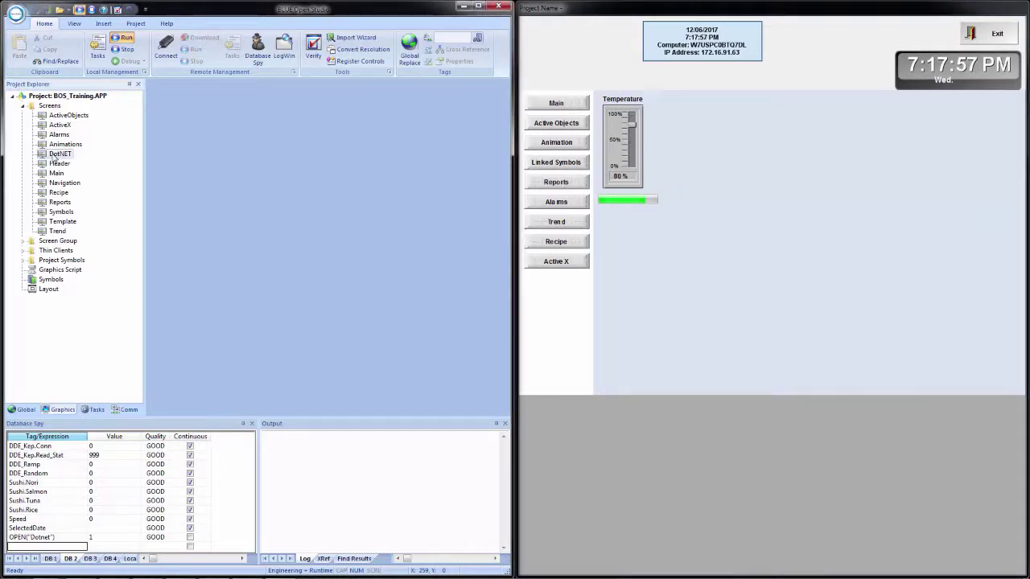
Reopen the DotNET screen and change the Temperature slider's Max to 500
double_click(53, 155)
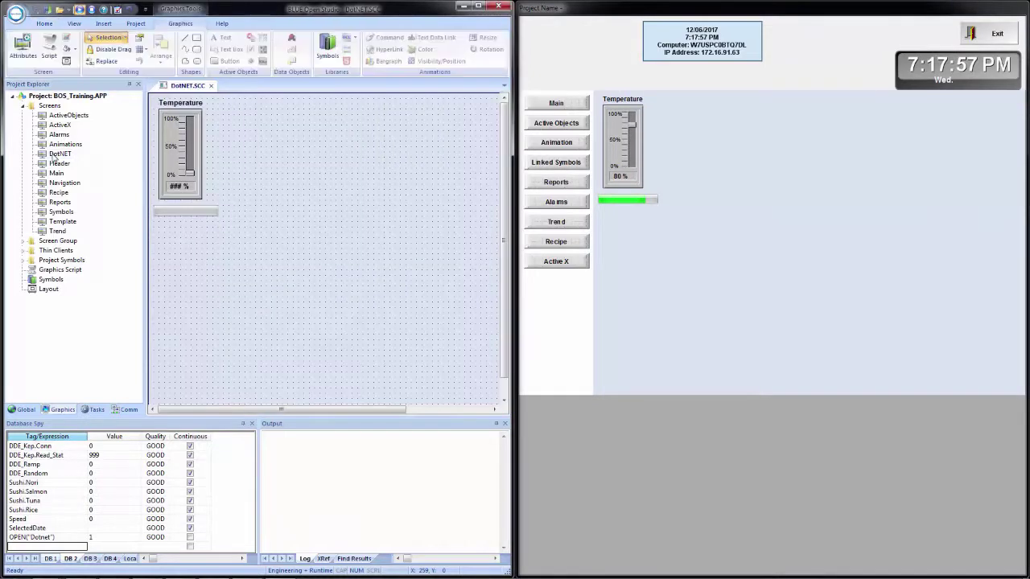
double_click(189, 178)
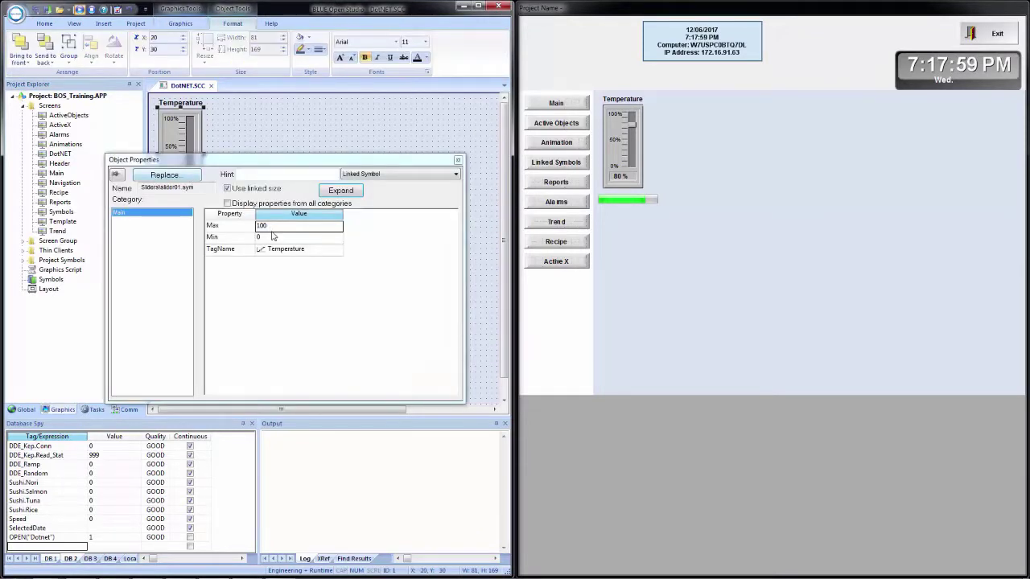
click(285, 224)
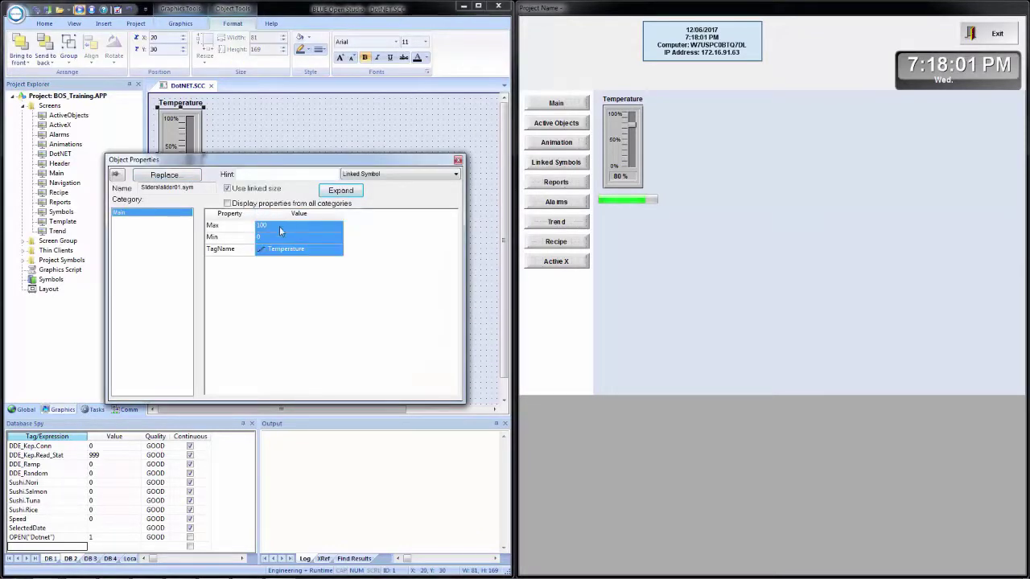
click(280, 229)
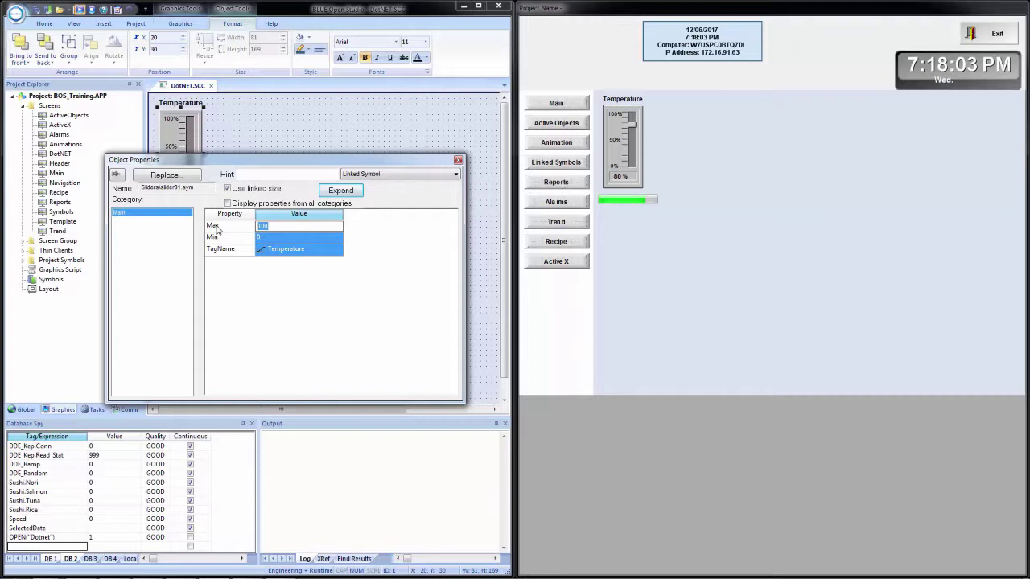
text(500)
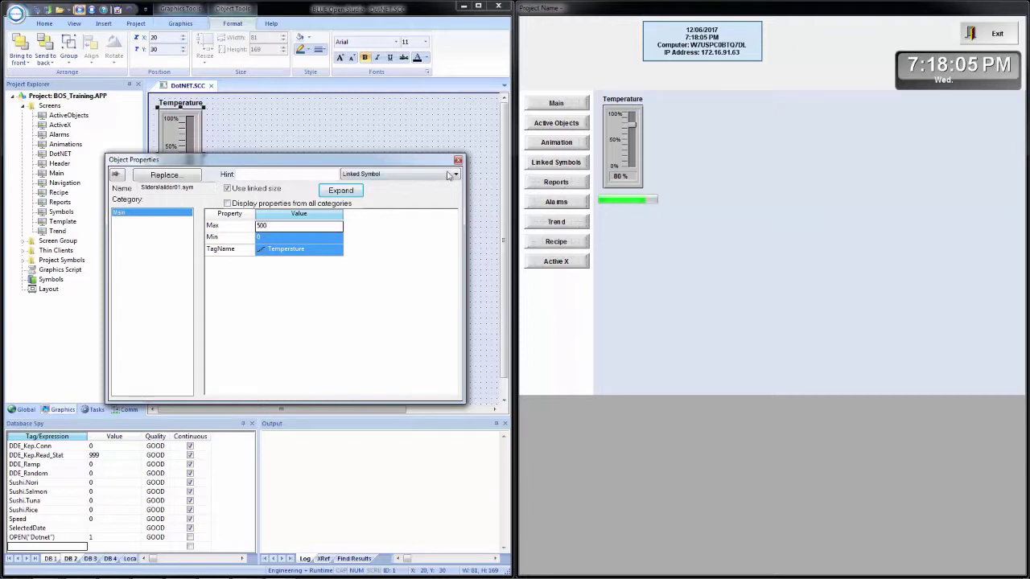
click(458, 160)
click(290, 166)
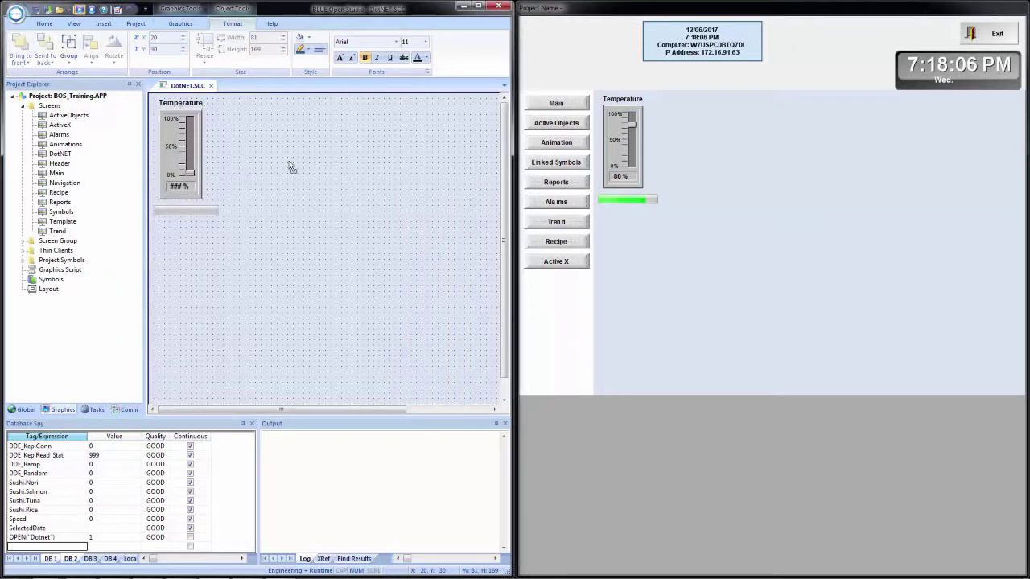
Save the screen and test the runtime slider, with the progress bar nearly full at 90%
click(36, 10)
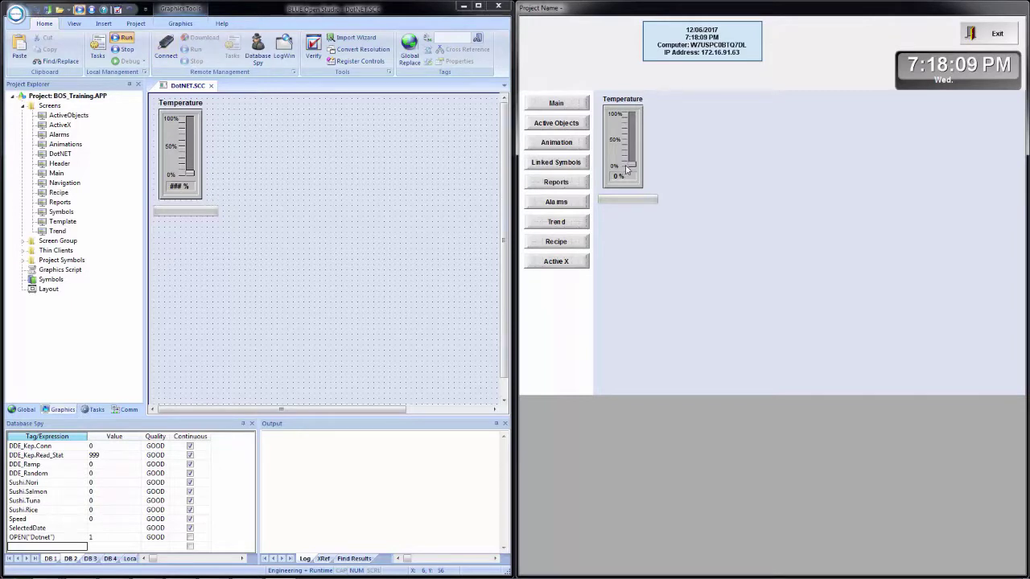
drag(632, 163, 636, 95)
mouse_move(633, 158)
mouse_down()
mouse_move(631, 94)
mouse_move(632, 156)
mouse_up()
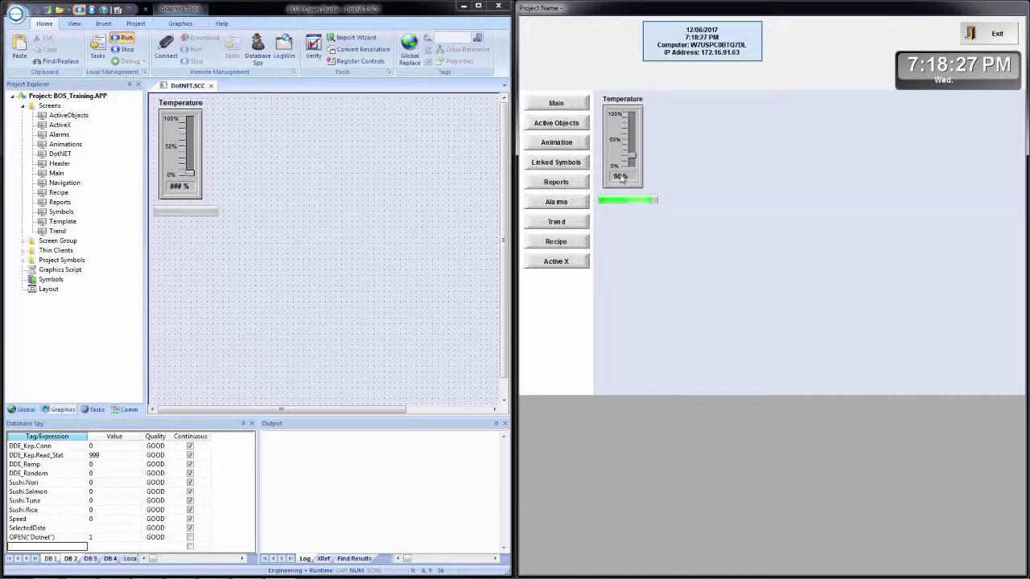
Check the progress bar's Maximum of 100 and its Minimum setting in its property pages
double_click(185, 212)
click(181, 250)
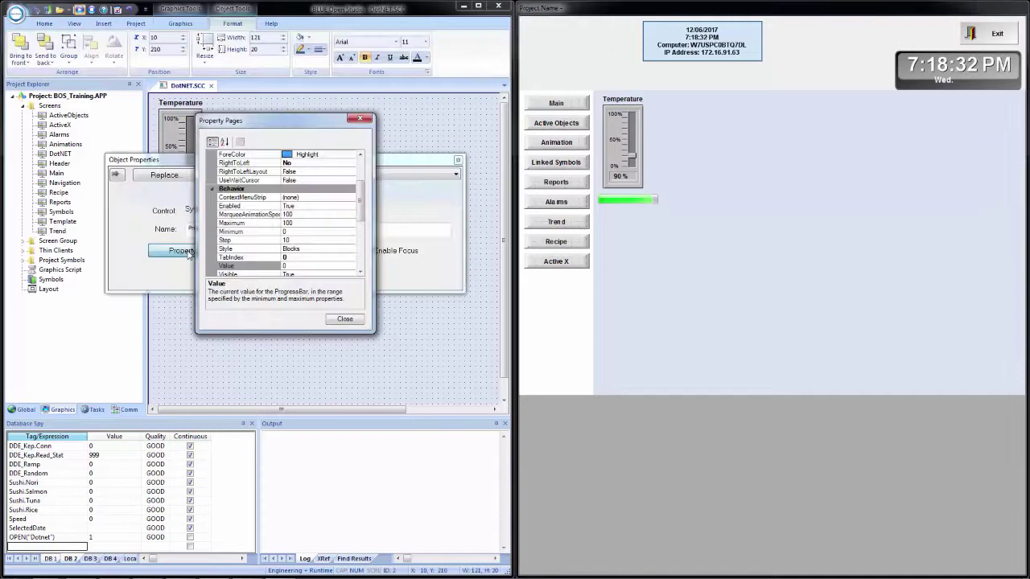
click(297, 223)
click(296, 232)
click(297, 223)
click(296, 231)
click(300, 224)
click(296, 234)
click(300, 223)
right_click(302, 225)
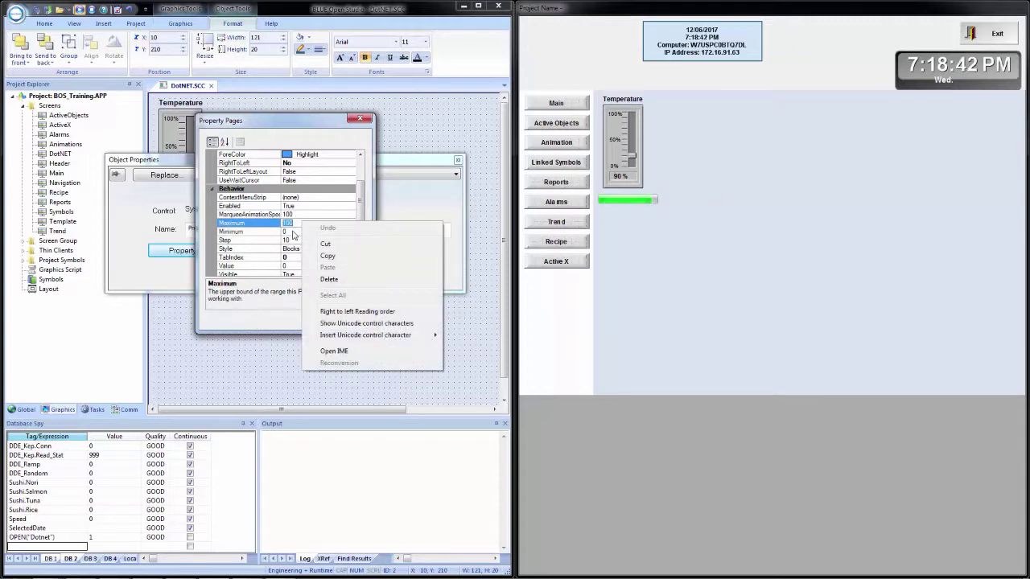
click(295, 232)
right_click(295, 233)
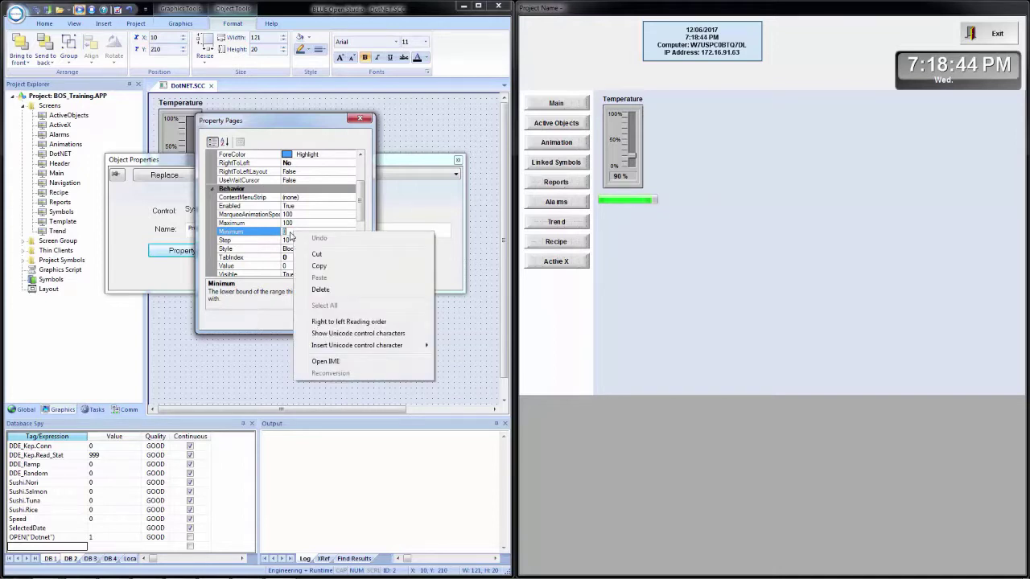
click(295, 223)
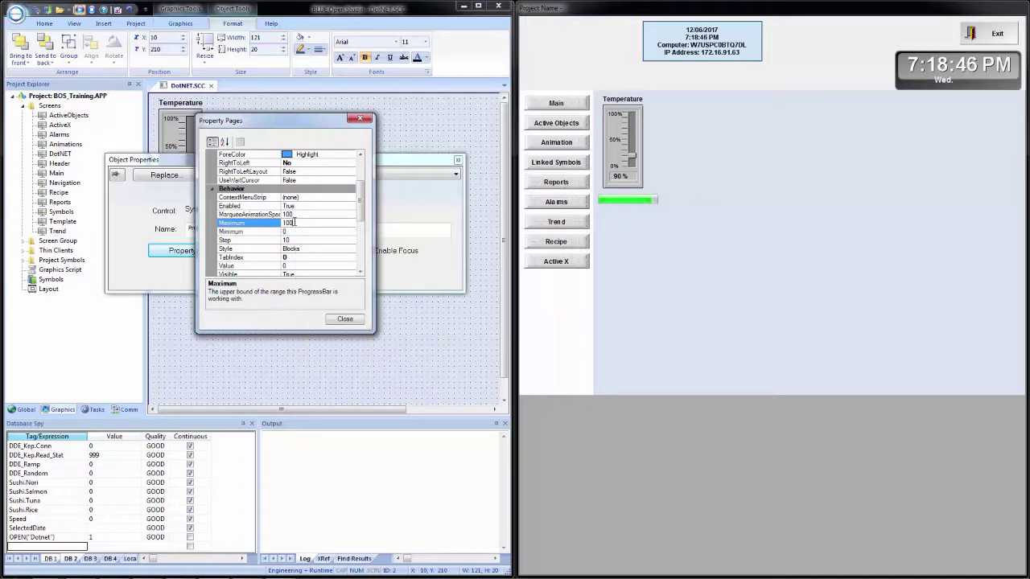
click(344, 319)
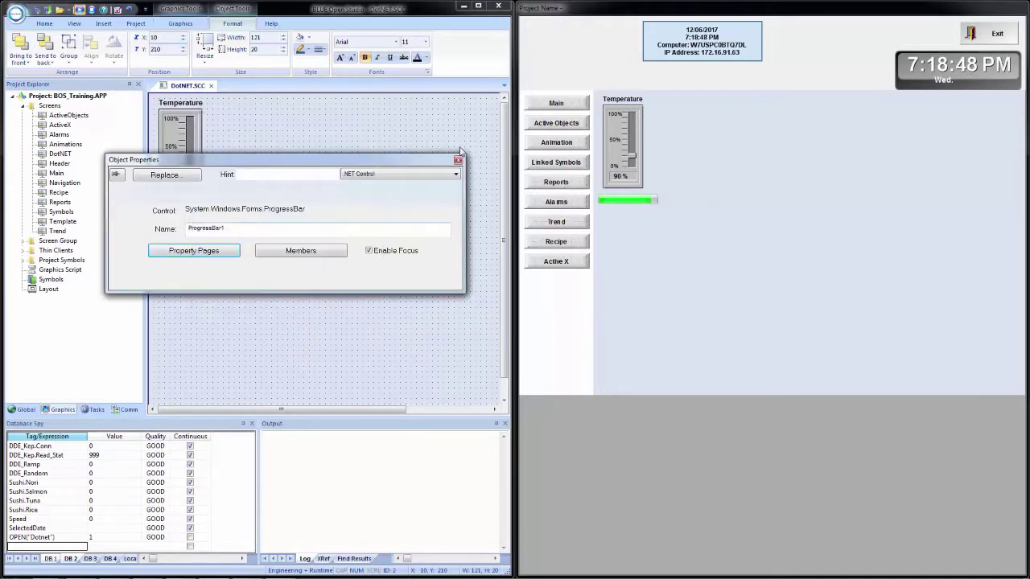
Set the Temperature slider's Max to 100 and close its Object Properties
click(181, 128)
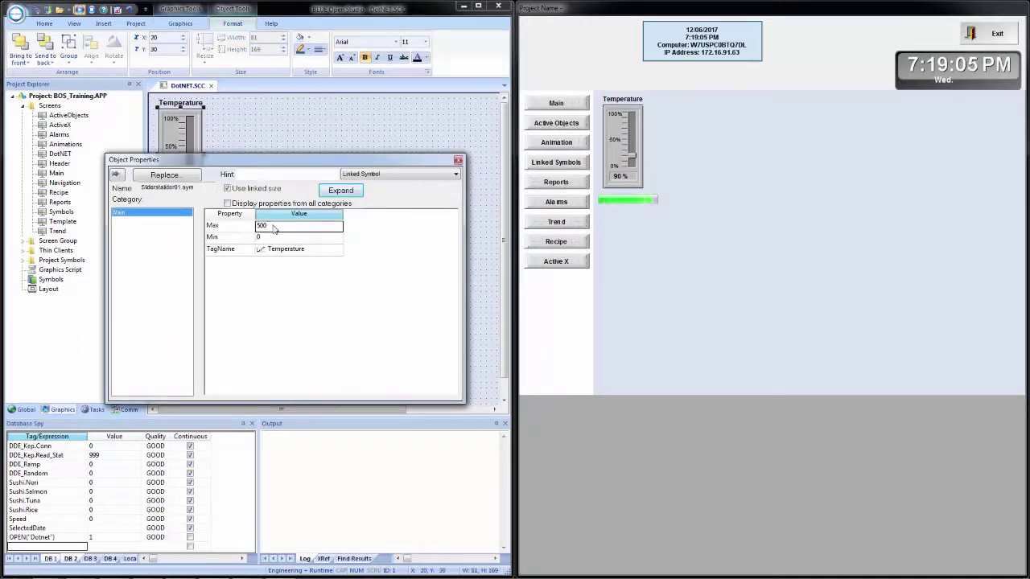
click(274, 226)
text(100)
key(Tab)
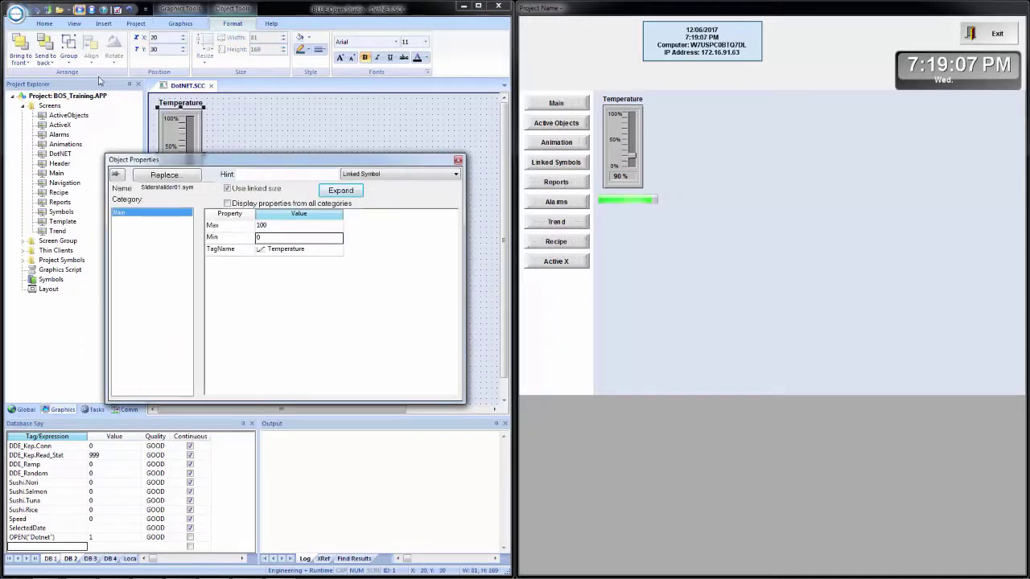
click(458, 160)
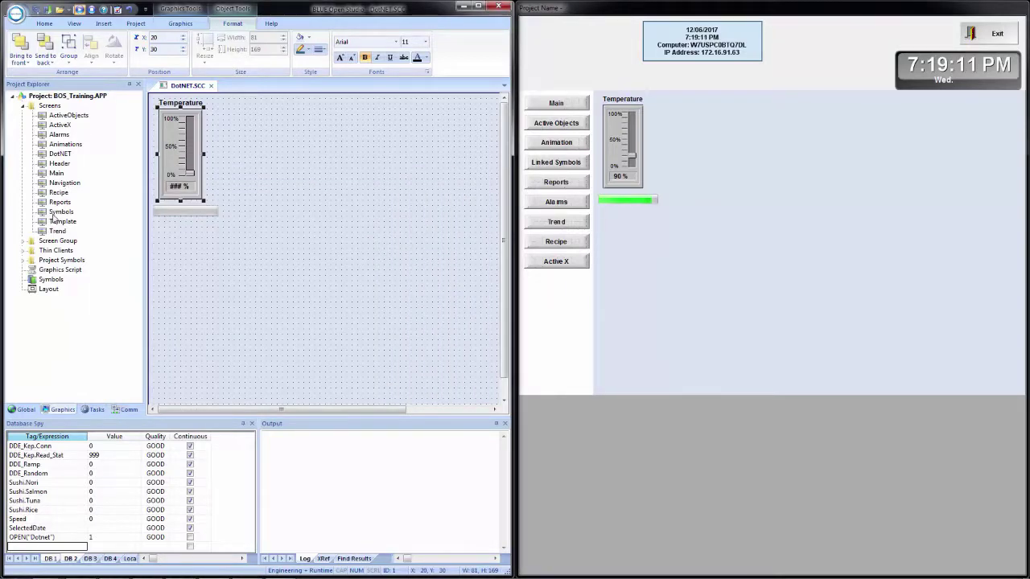
On the Navigation screen, duplicate the Active X button below the original and open its properties
double_click(61, 183)
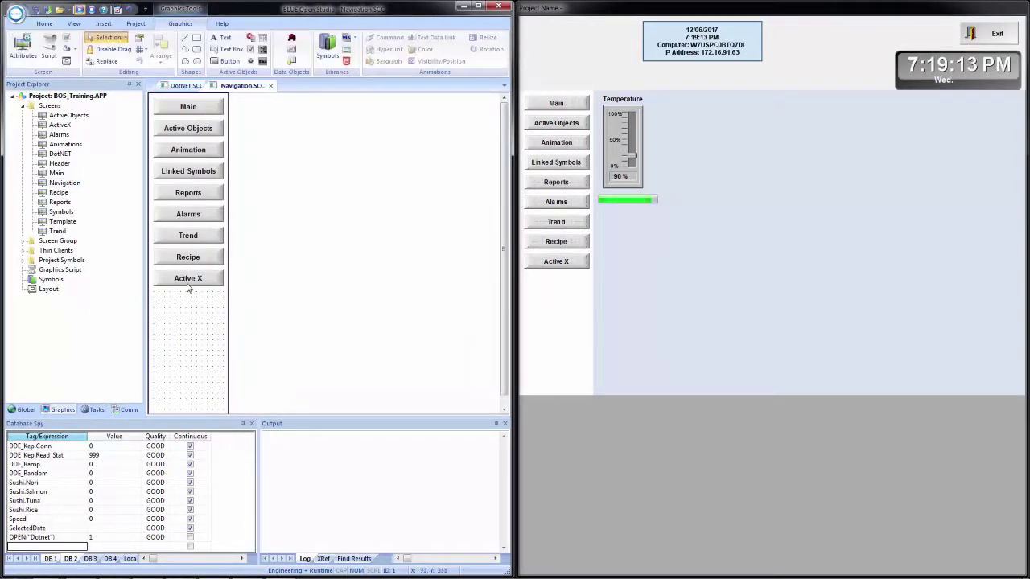
drag(193, 281, 194, 314)
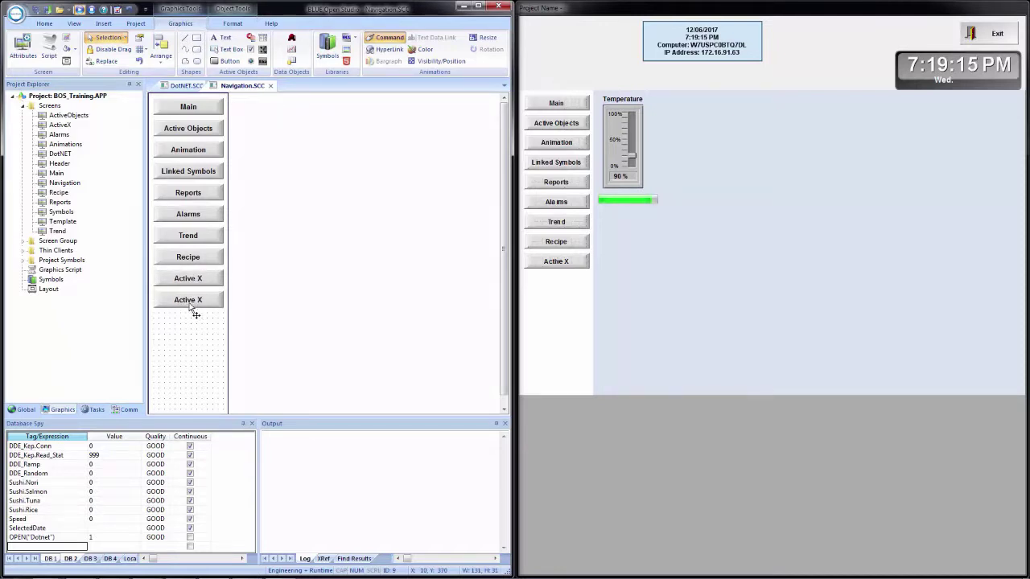
click(190, 304)
double_click(190, 304)
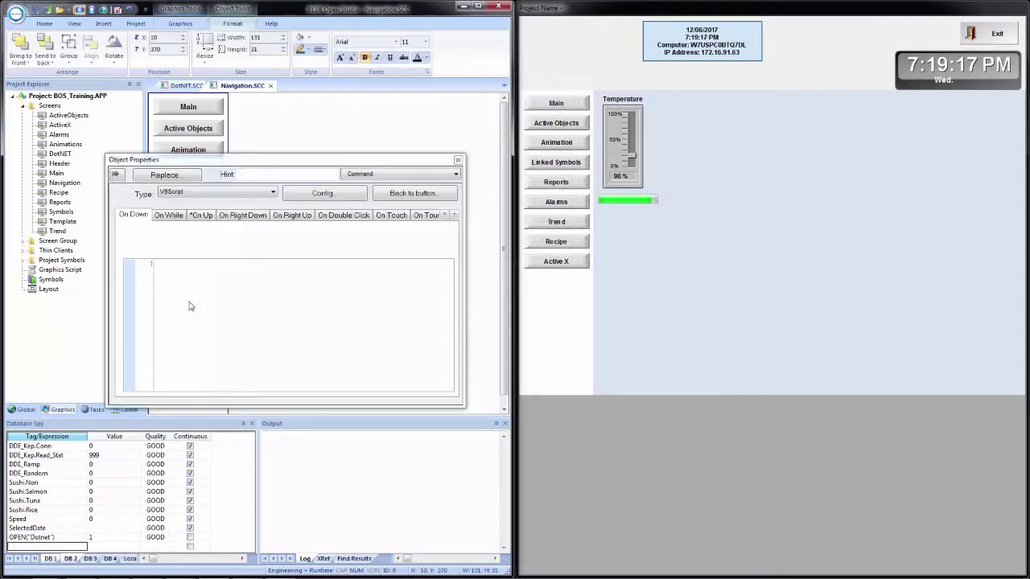
Change the copy's On Up script to $Open("DotNET") and its caption to DotNET
click(201, 215)
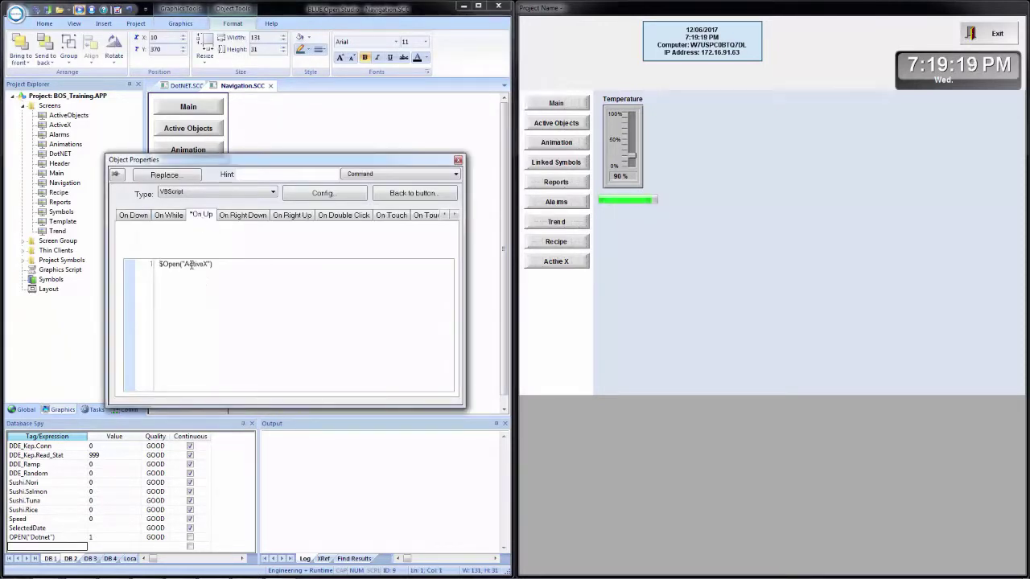
double_click(193, 265)
text(DotNET)
click(412, 193)
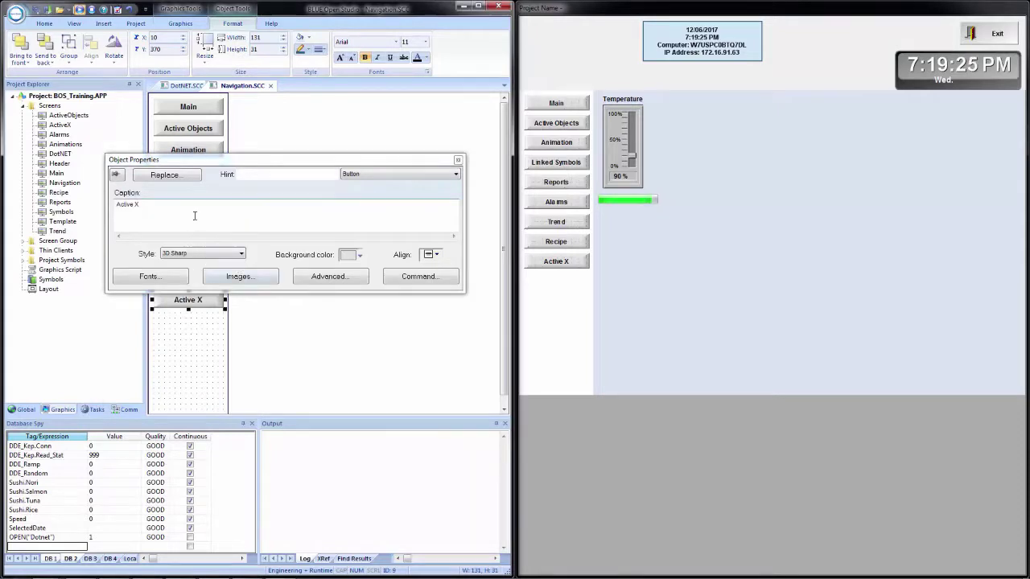
text(DotN)
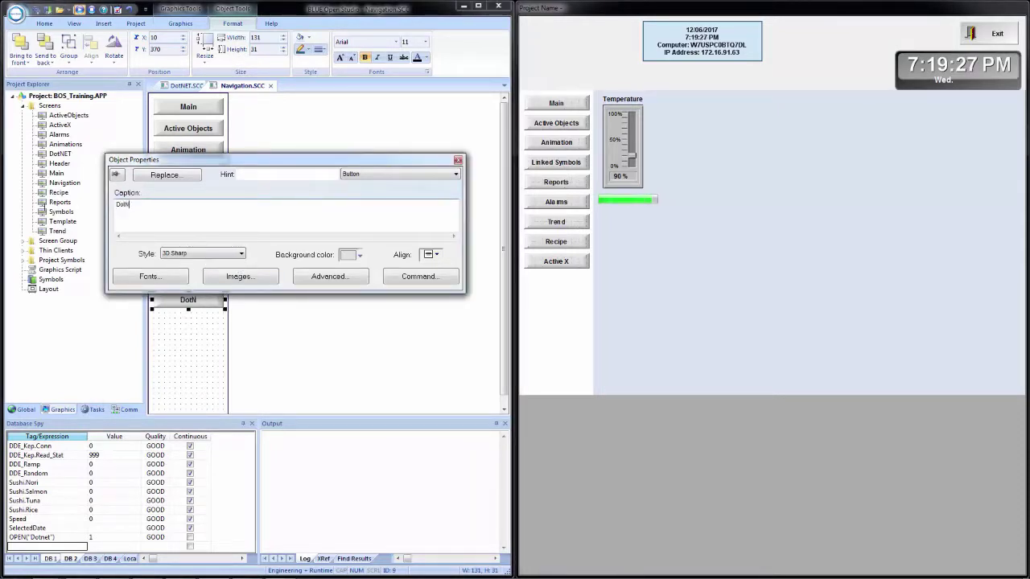
text(ET)
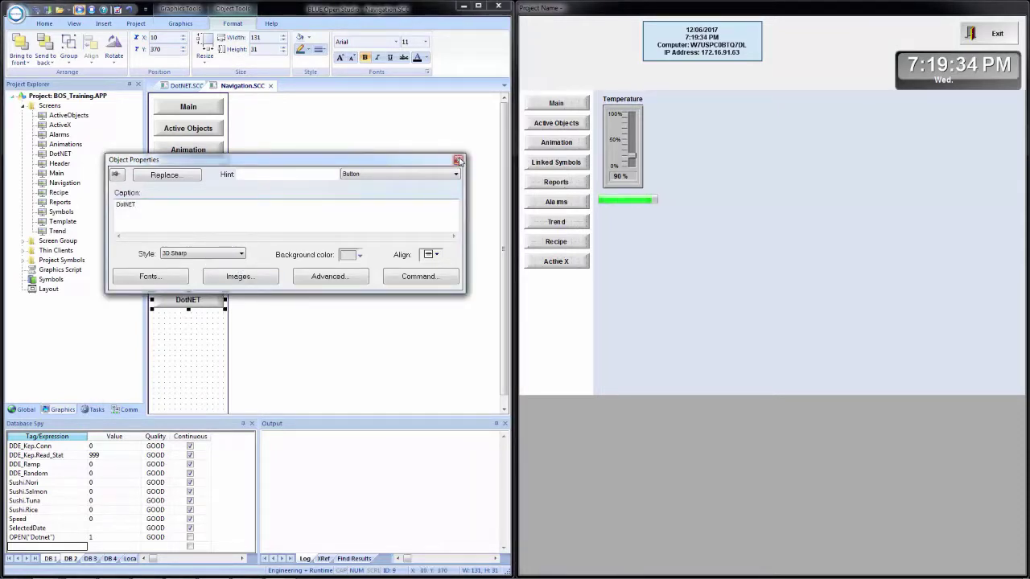
key(Escape)
click(37, 9)
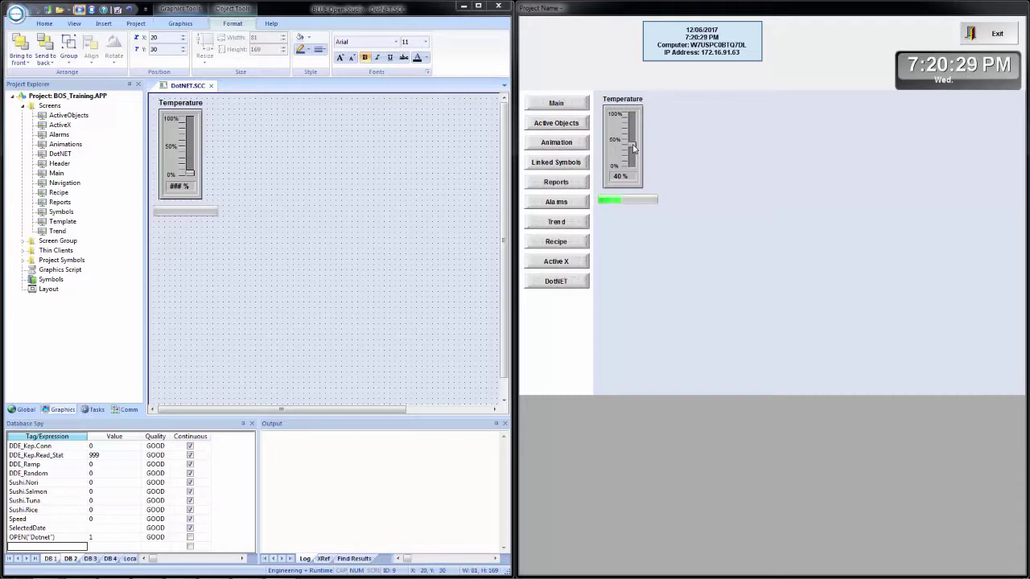
Maximize Studio and insert a WebBrowser control from the .NET Framework Components list
click(479, 7)
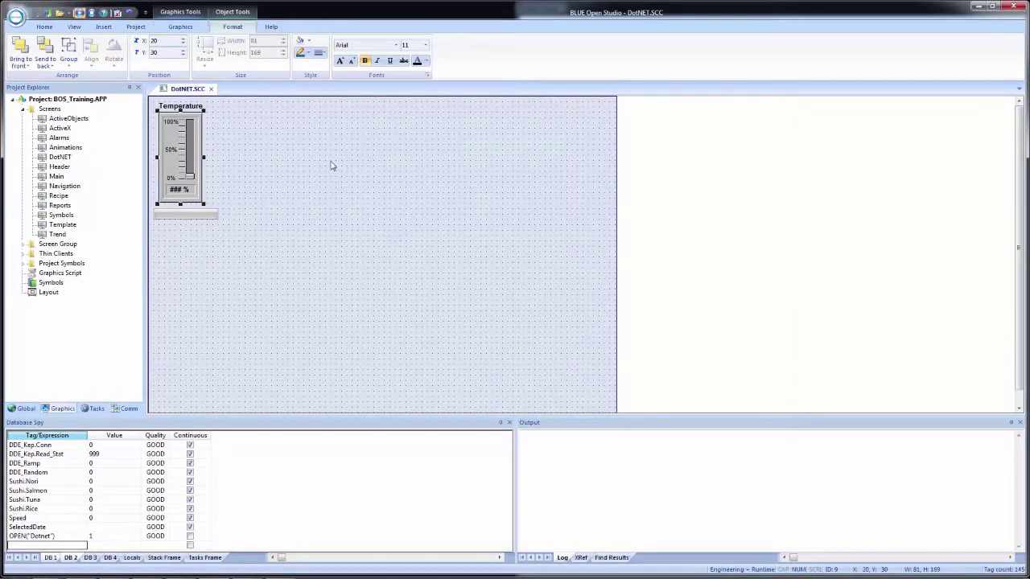
click(182, 28)
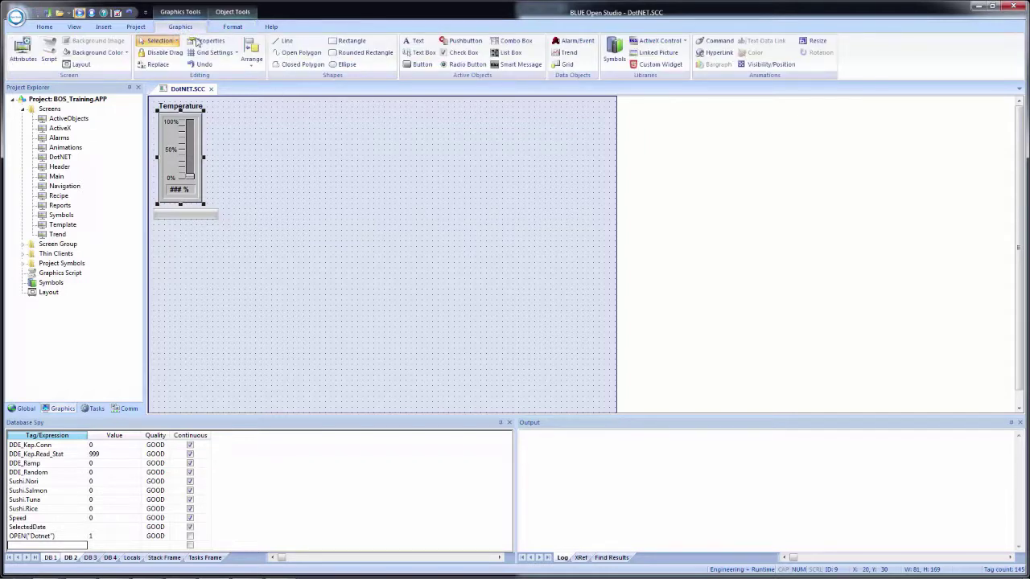
click(685, 41)
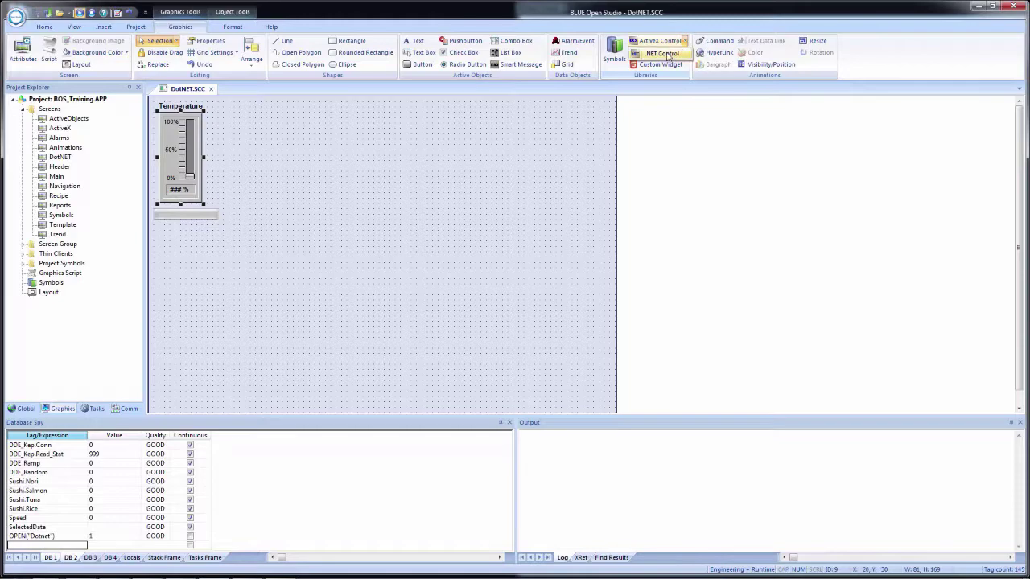
click(671, 66)
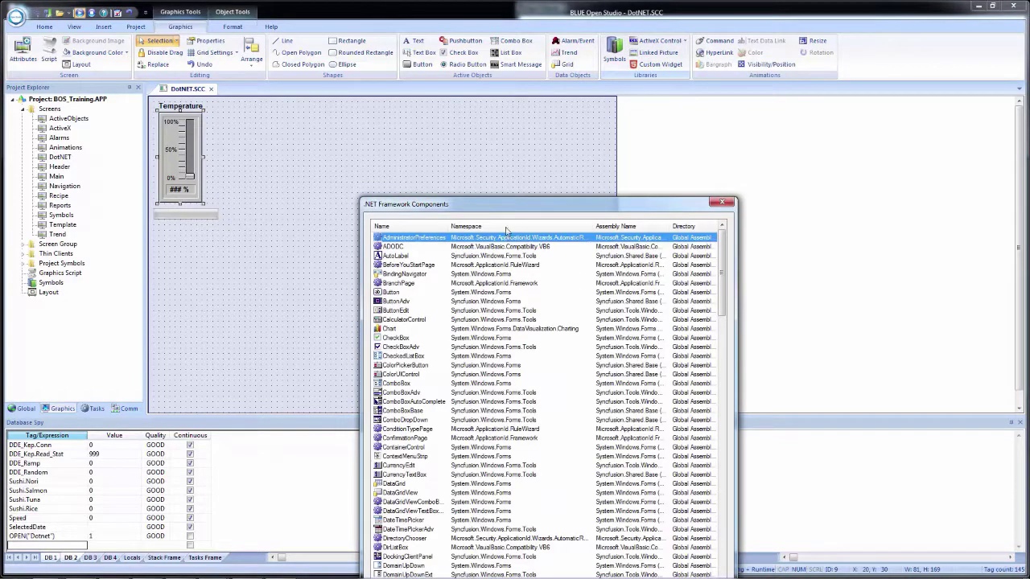
drag(499, 201, 449, 58)
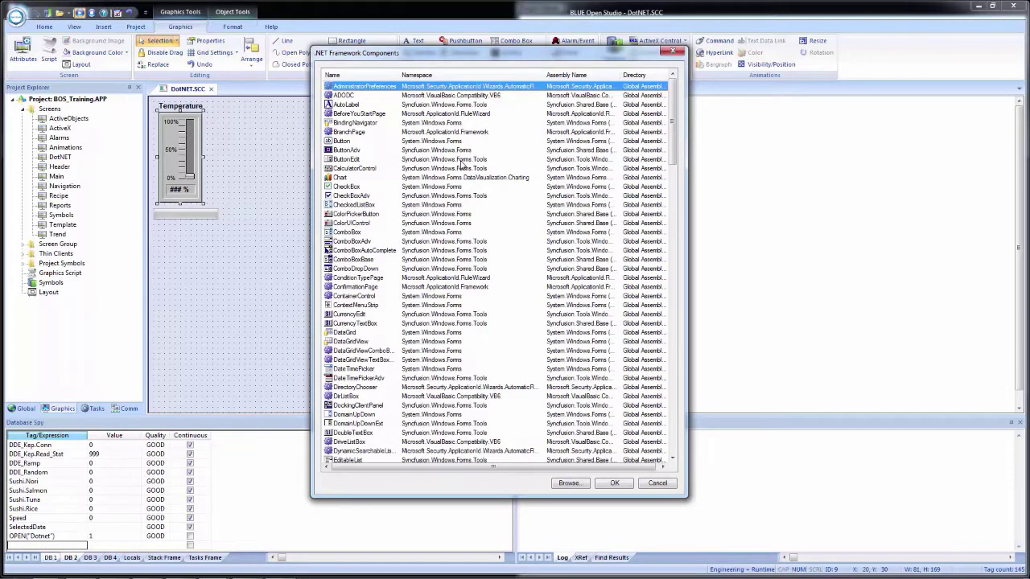
scroll(438, 290, down, 7)
key(w)
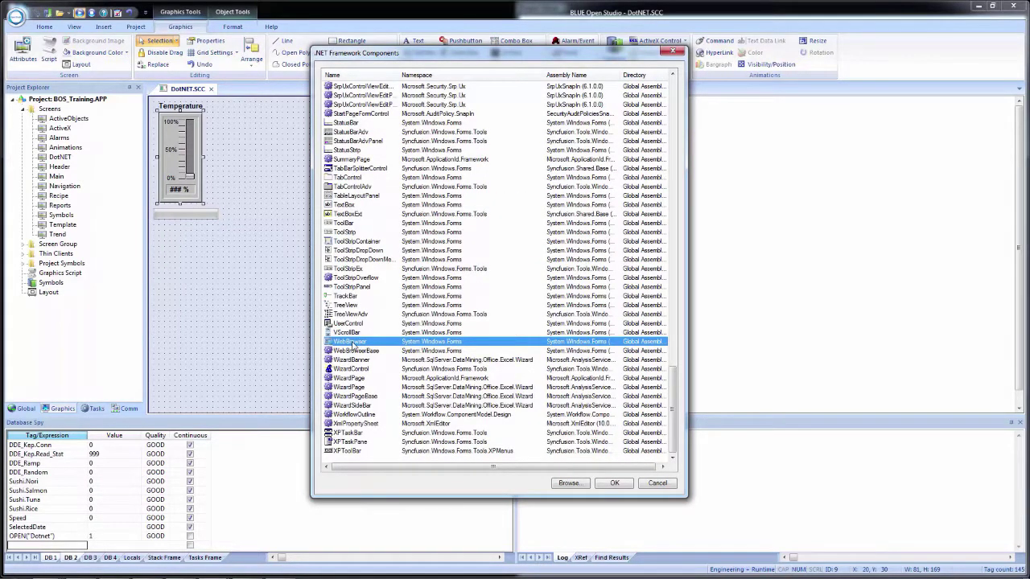
double_click(351, 343)
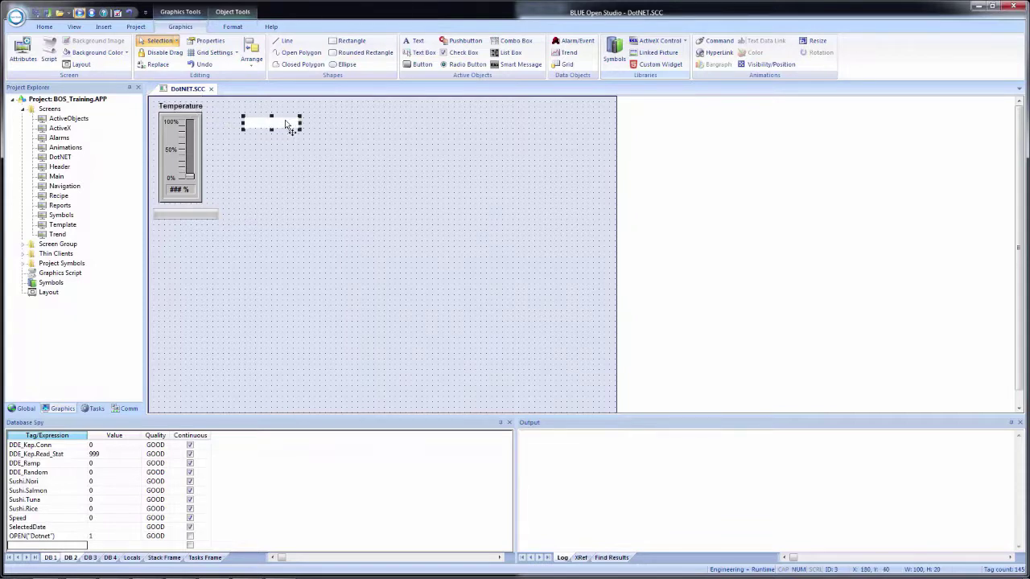
Place the WebBrowser at 150, 20 sized 681 × 321 and review its Property Pages
drag(276, 126, 595, 280)
double_click(469, 226)
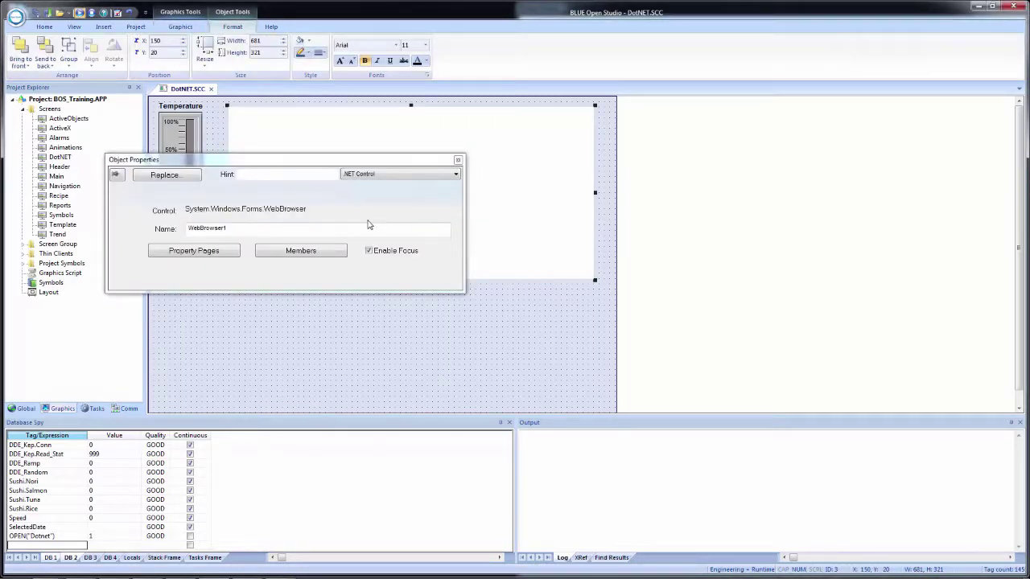
click(222, 254)
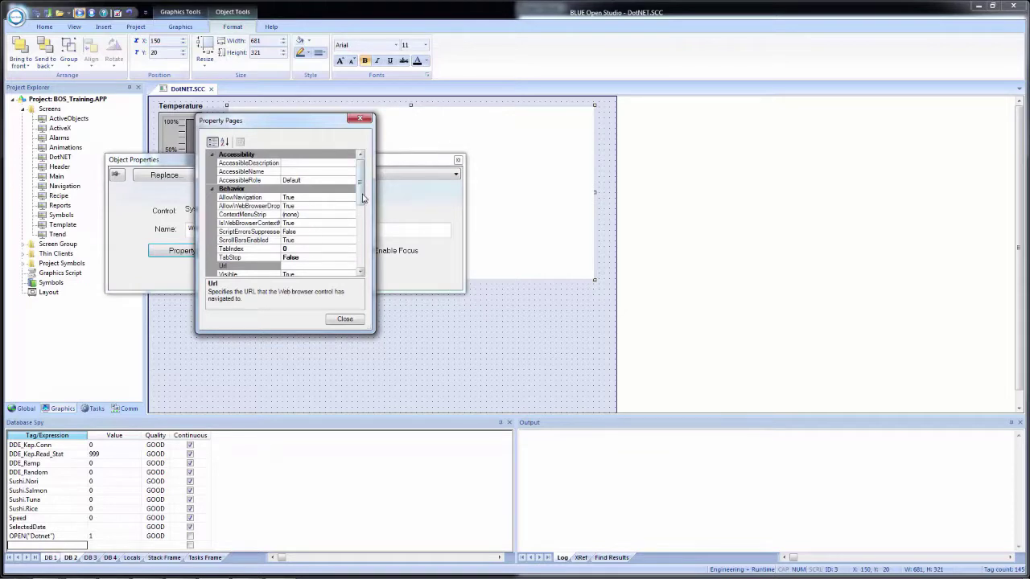
scroll(361, 210, down, 3)
drag(361, 211, 388, 282)
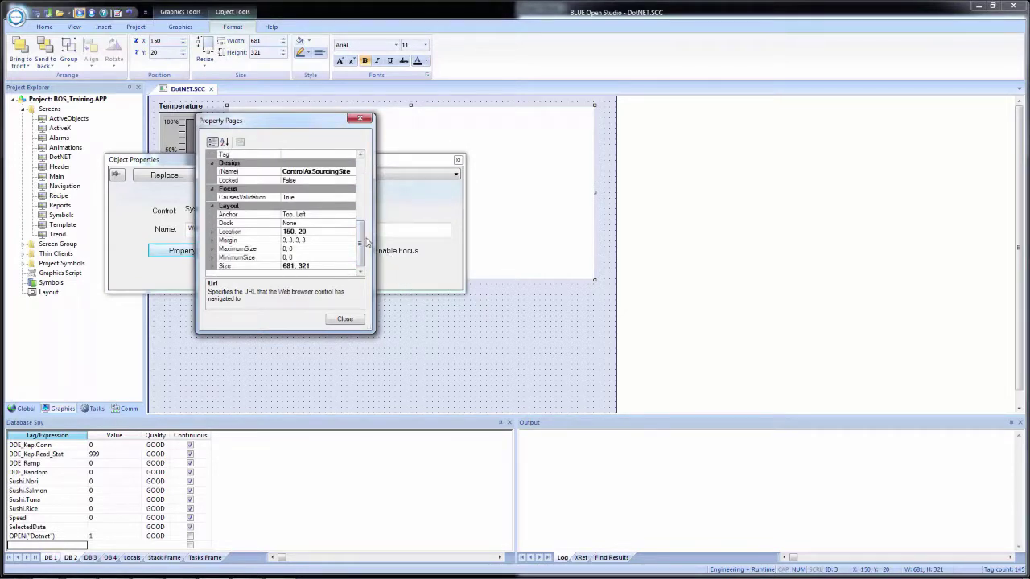
drag(365, 241, 346, 165)
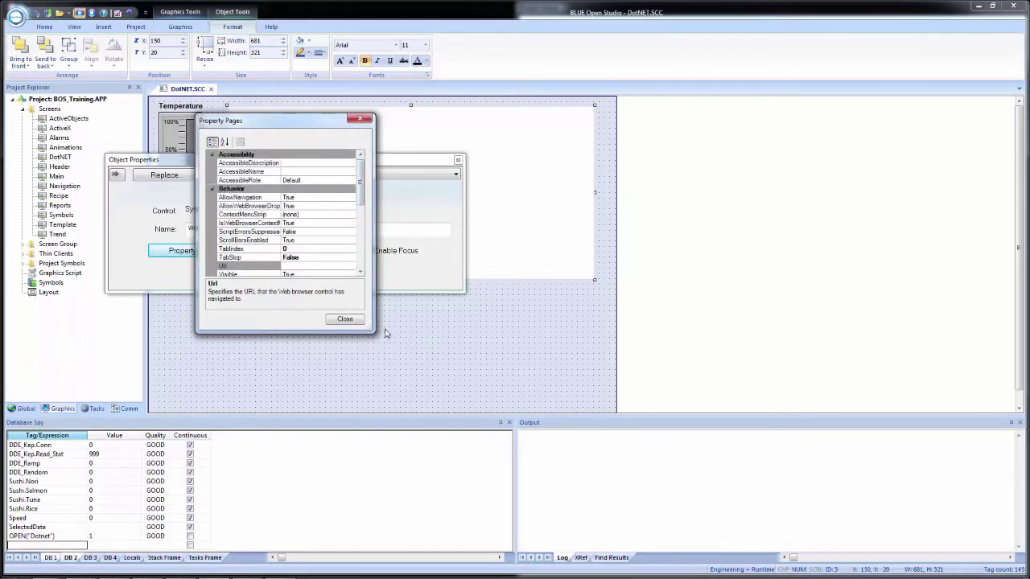
Close the Property Pages and show the Navigate method's url and newWindow parameters under Members > Methods
click(344, 320)
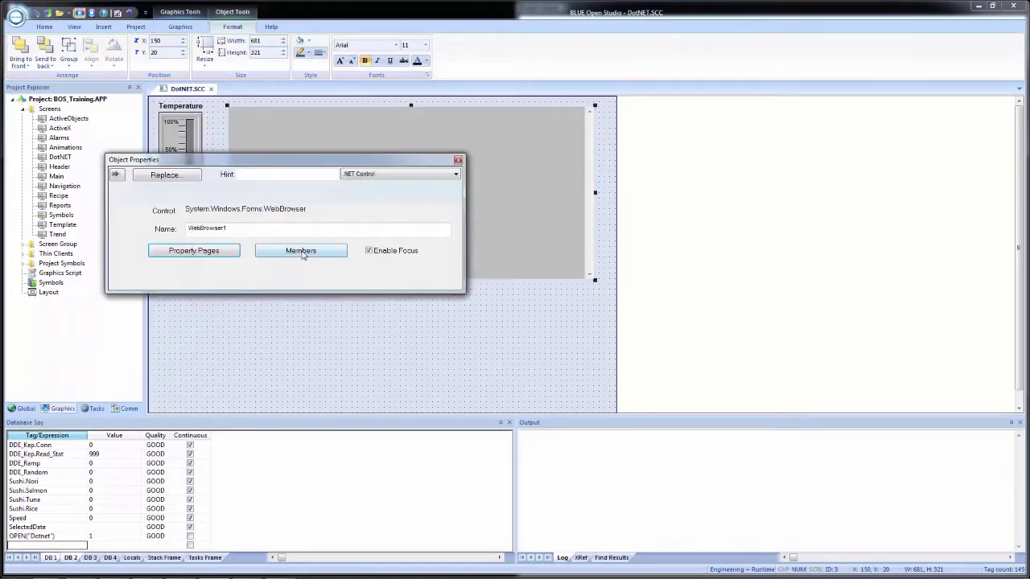
click(303, 253)
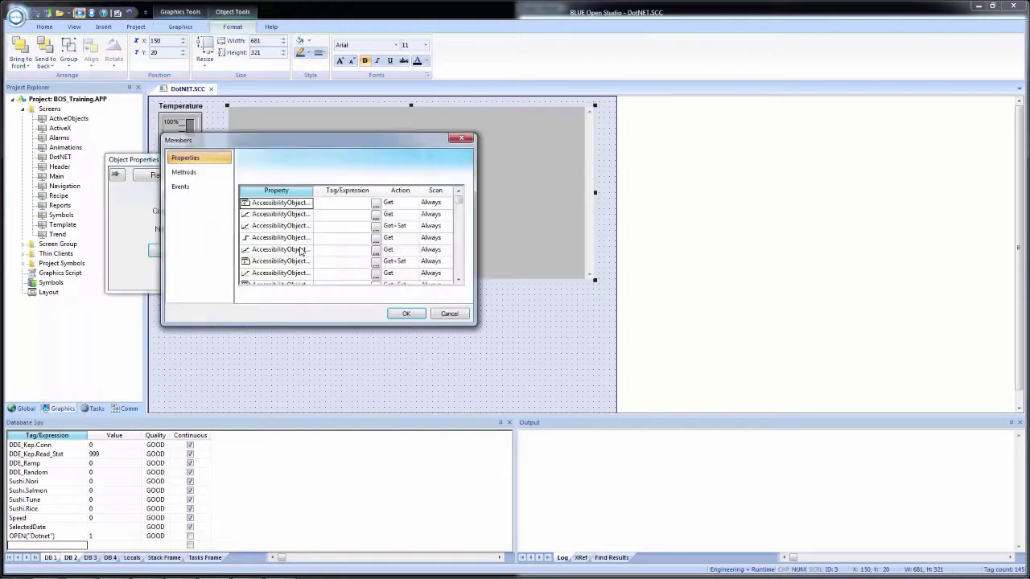
click(197, 173)
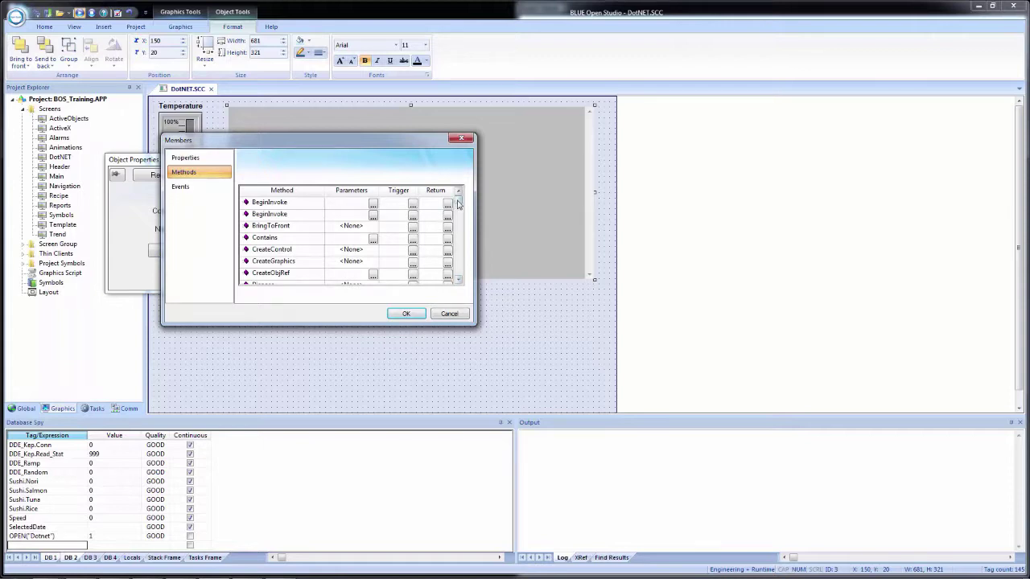
drag(461, 205, 469, 249)
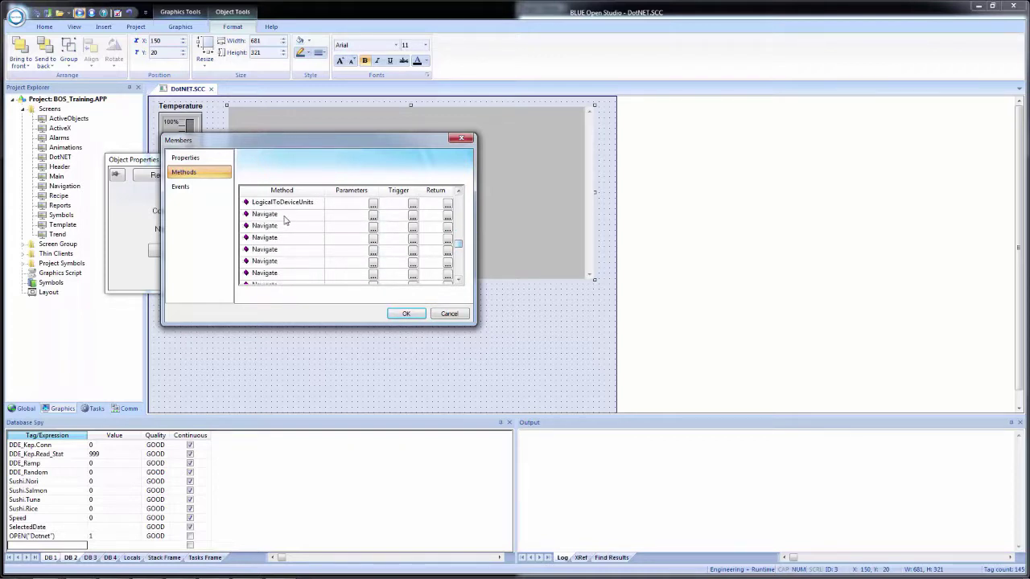
click(458, 280)
click(458, 192)
click(349, 218)
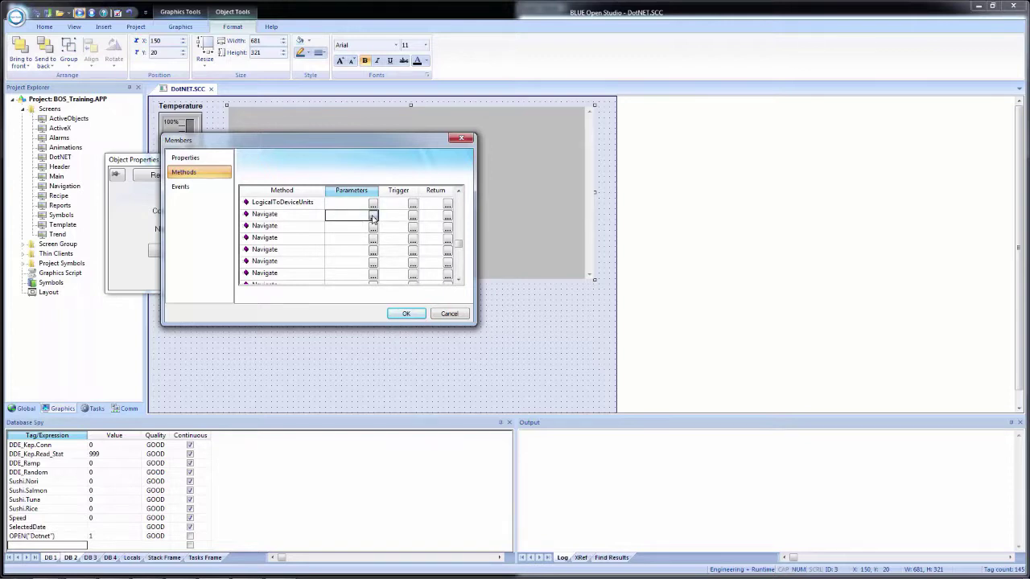
click(373, 217)
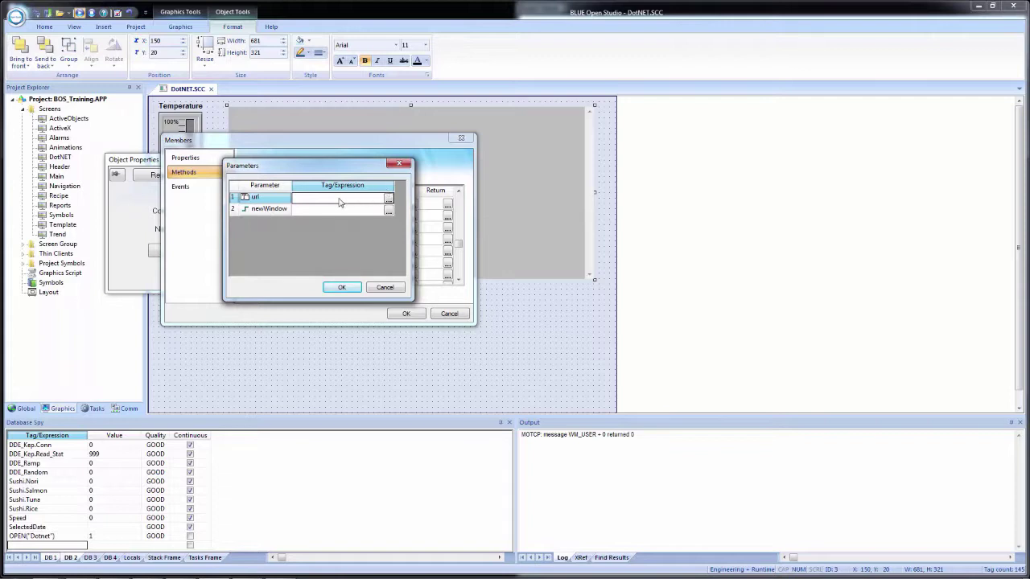
Set Navigate's url parameter to URLTag2, creating it as a new String tag
text(URLTag2)
key(Return)
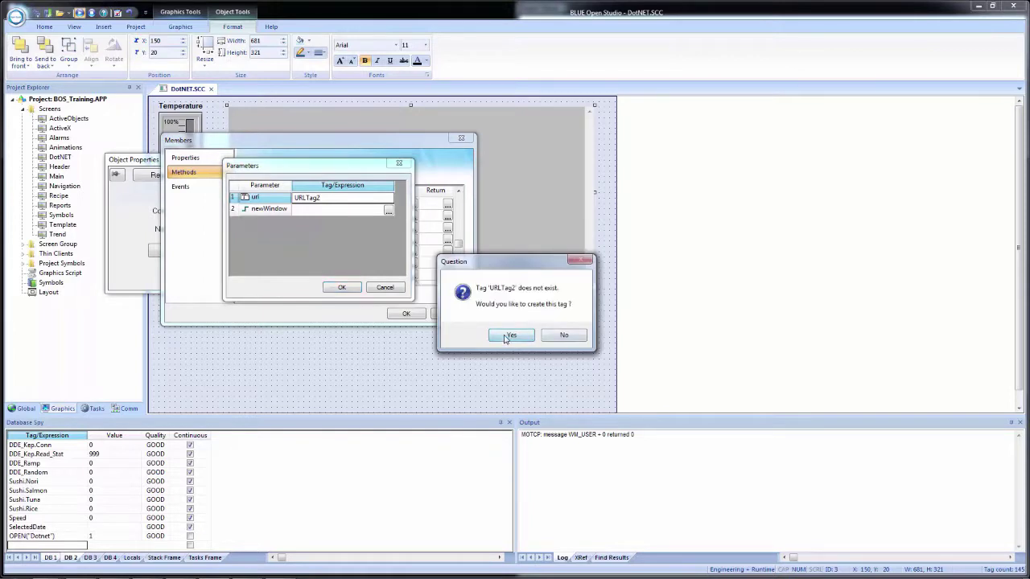
click(504, 343)
click(330, 222)
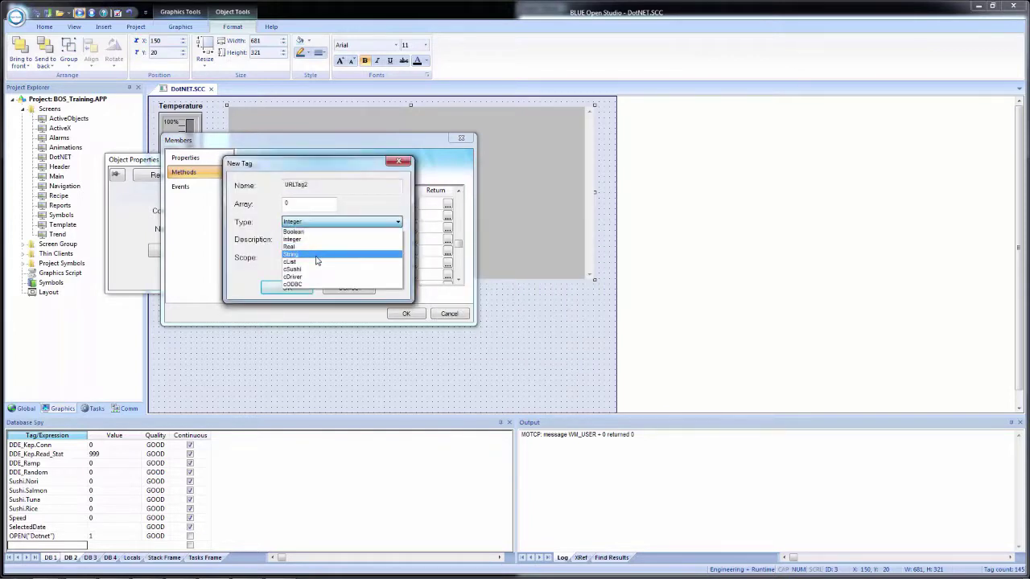
click(307, 262)
click(307, 261)
click(299, 274)
click(287, 288)
click(341, 287)
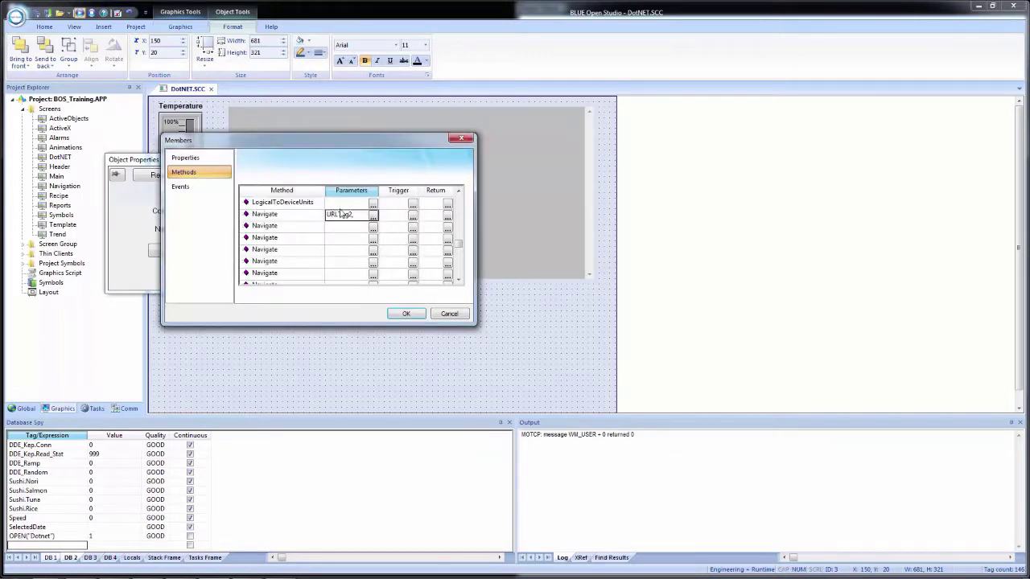
Set Navigate's trigger to GoTag2, creating it as a new Boolean tag
click(392, 219)
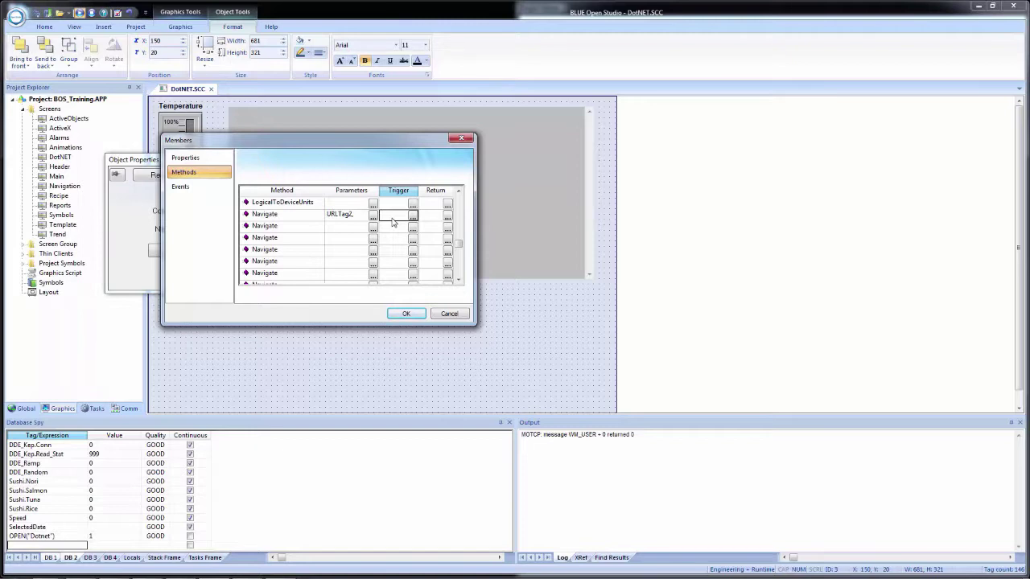
text(GoTag2)
click(391, 232)
click(513, 336)
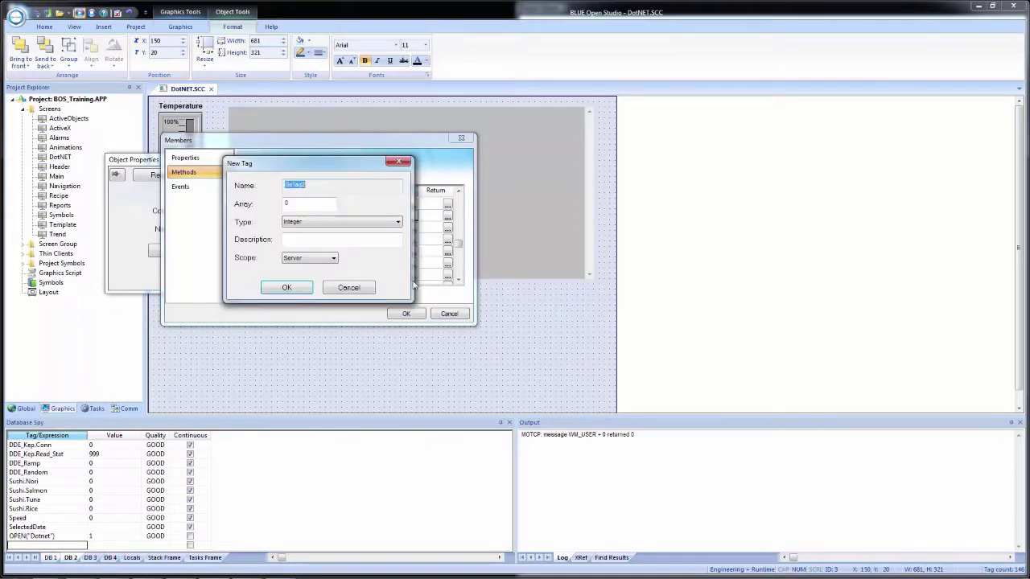
click(348, 223)
click(336, 232)
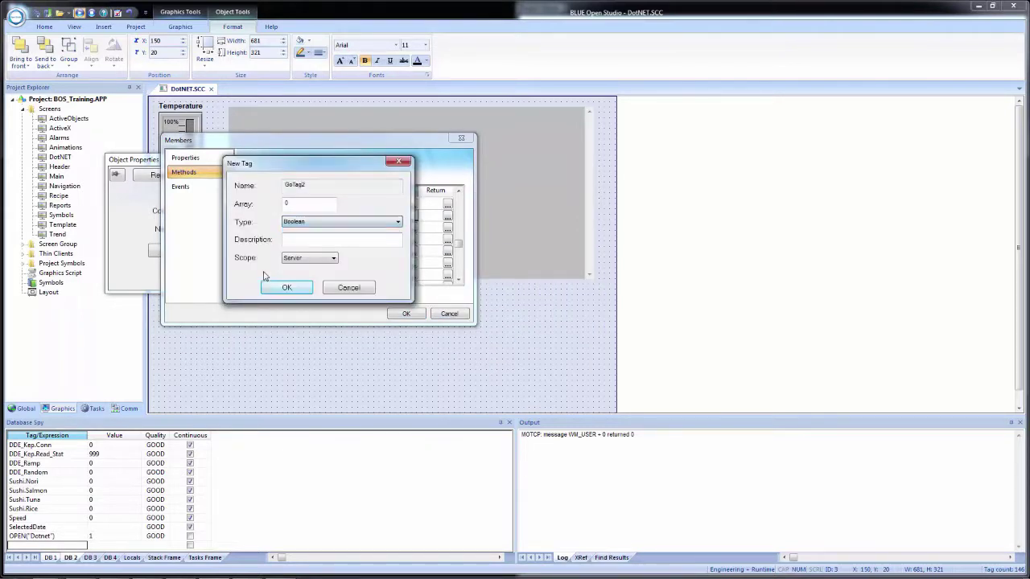
click(302, 258)
click(296, 270)
click(287, 288)
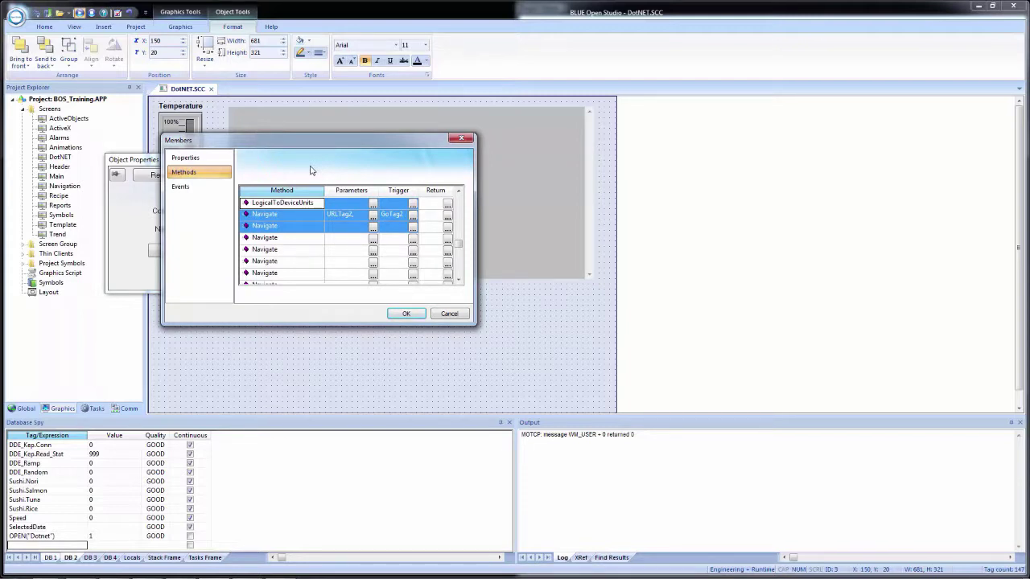
Apply the member settings, recheck the Methods list, and close it
click(406, 314)
click(301, 252)
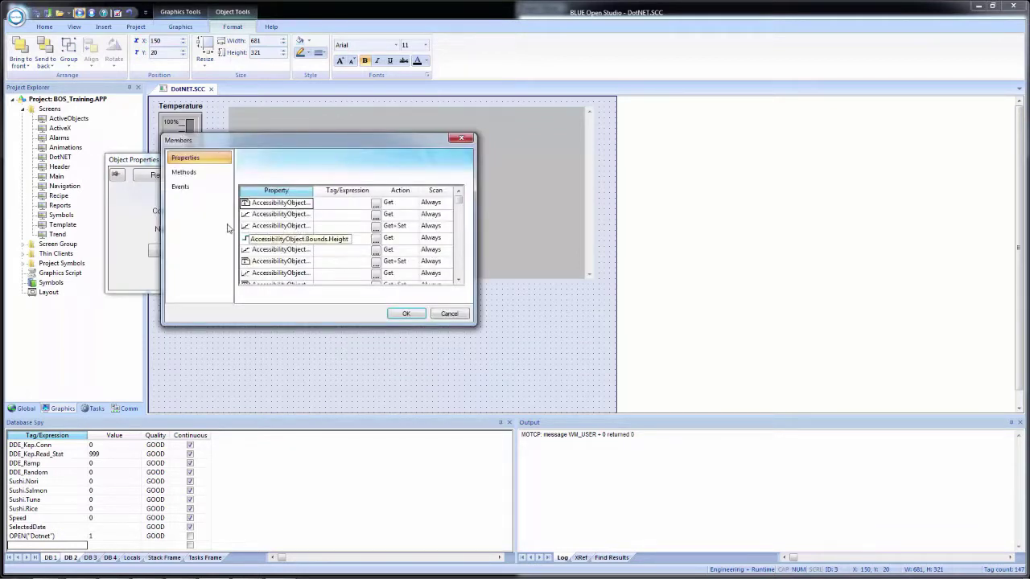
click(184, 172)
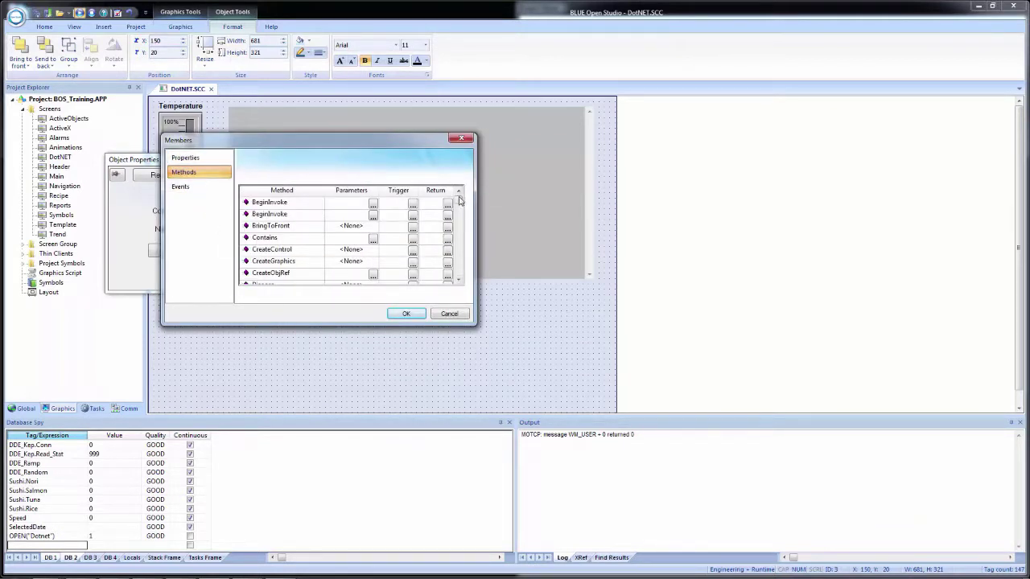
drag(459, 205, 457, 247)
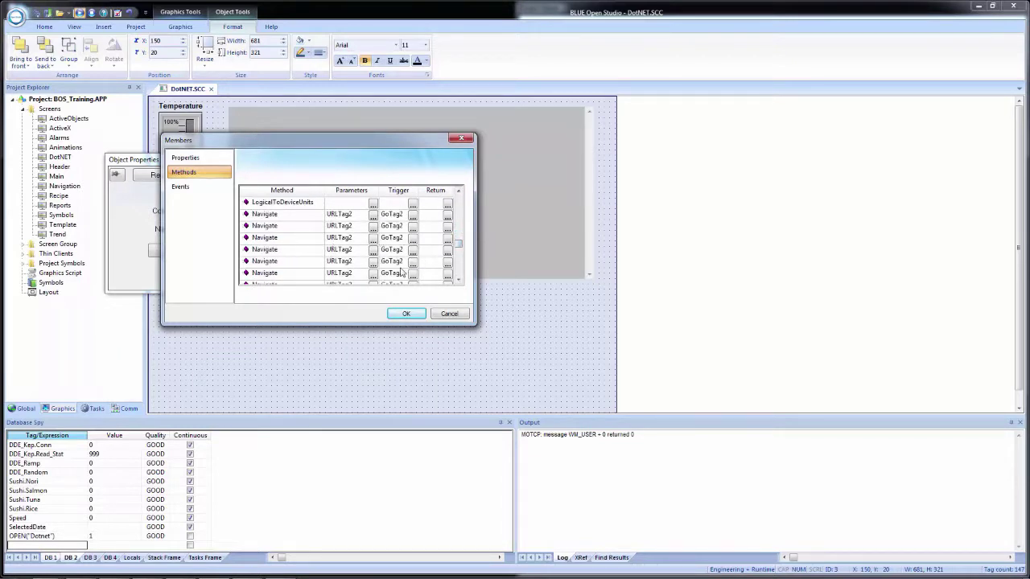
click(402, 314)
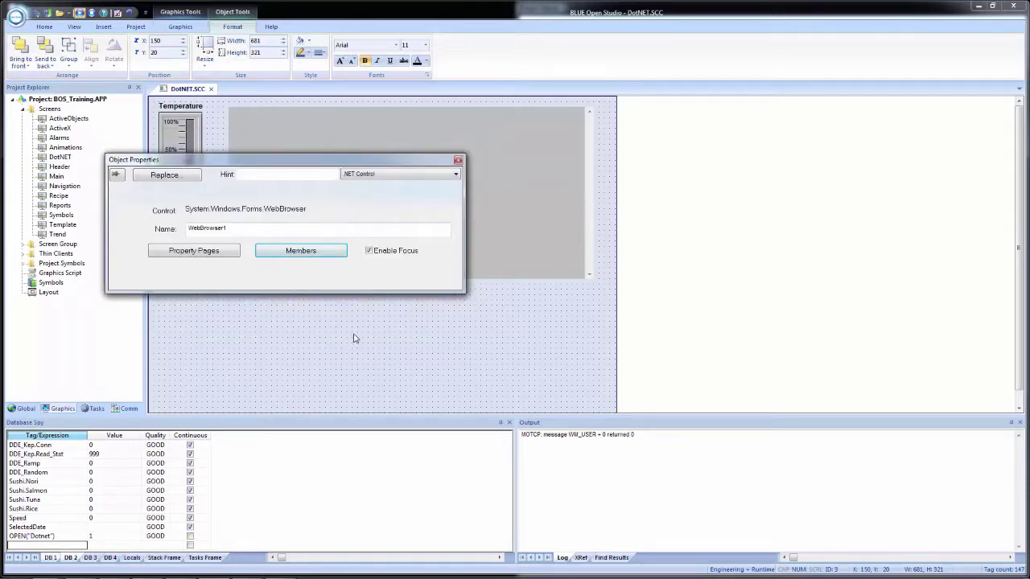
Resize the WebBrowser to 651 × 301 at 150, 40 by lowering its top and narrowing its right side
click(410, 330)
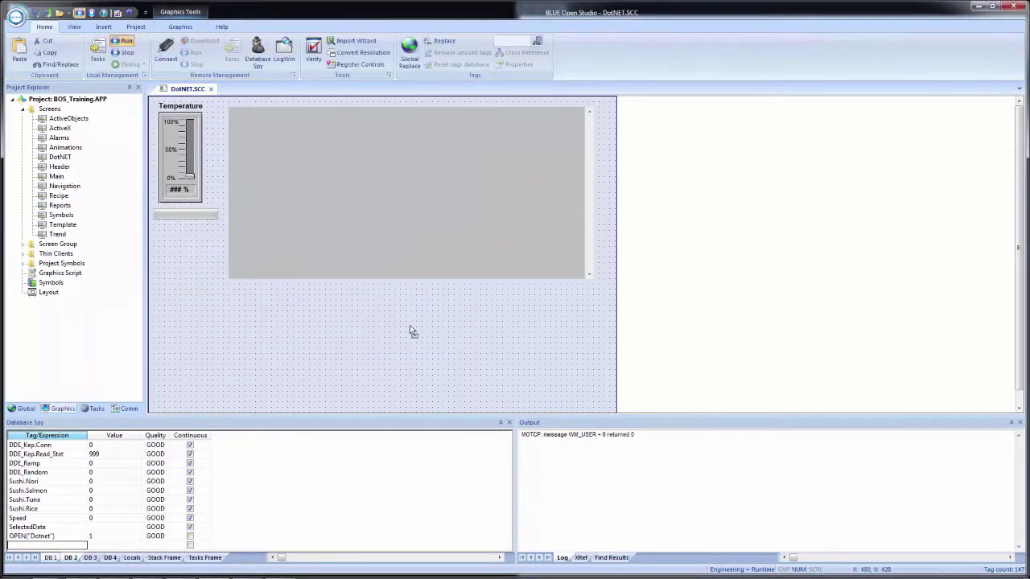
click(329, 213)
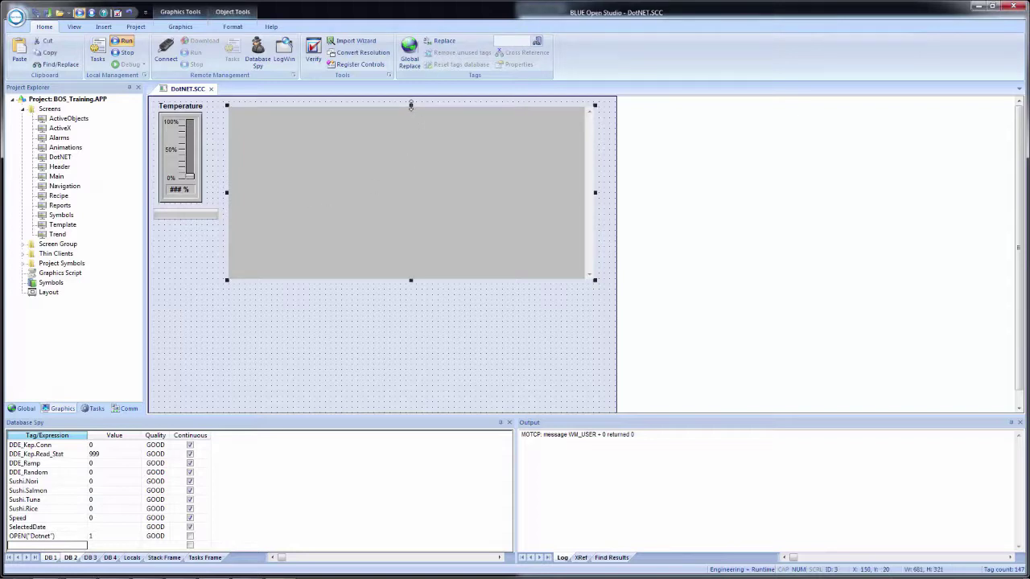
drag(410, 106, 412, 117)
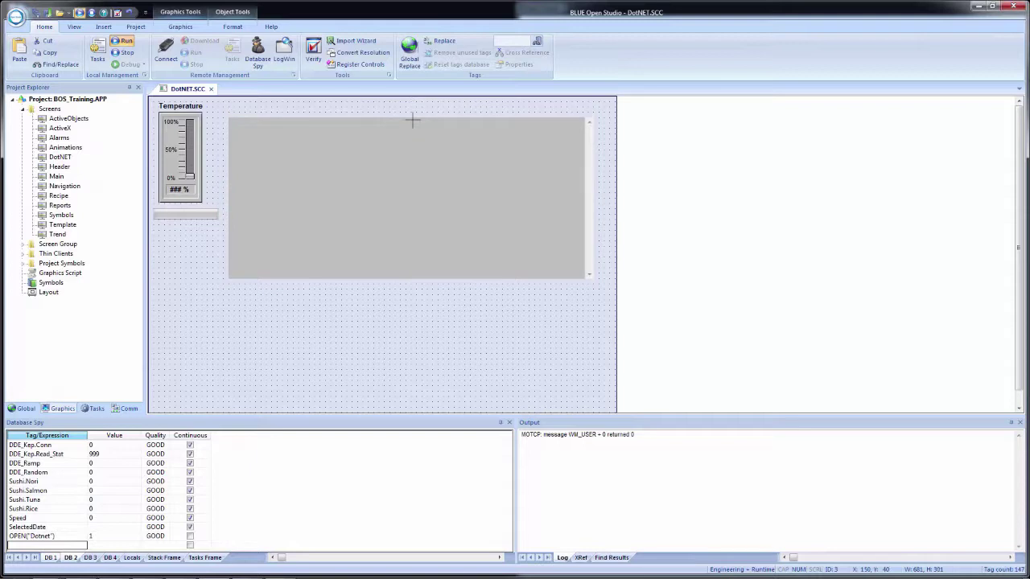
click(518, 284)
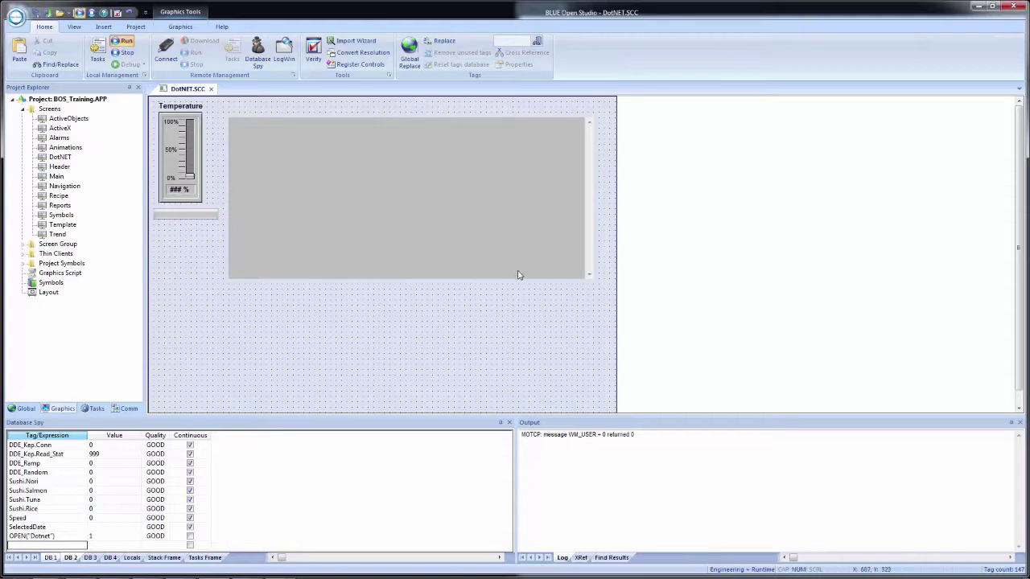
click(546, 230)
drag(595, 200, 579, 198)
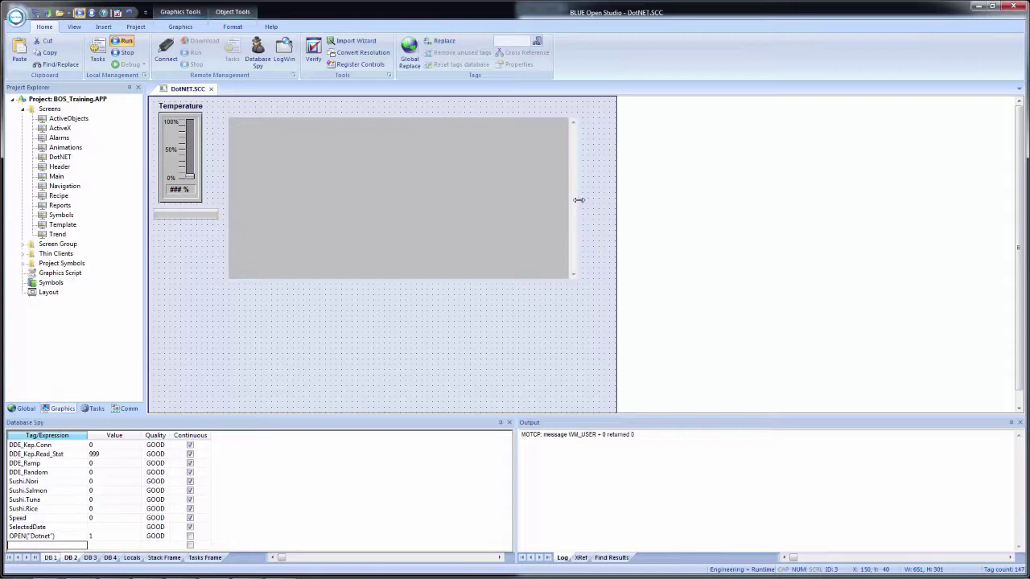
Copy the URL text and Go button from the ActiveX screen onto DotNET, narrowing the browser to fit
double_click(56, 129)
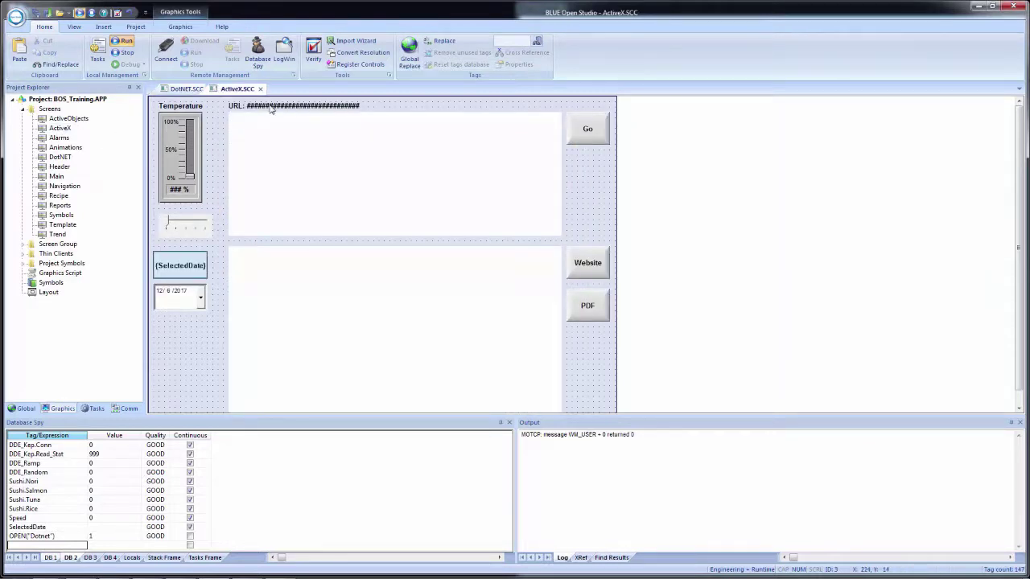
click(272, 108)
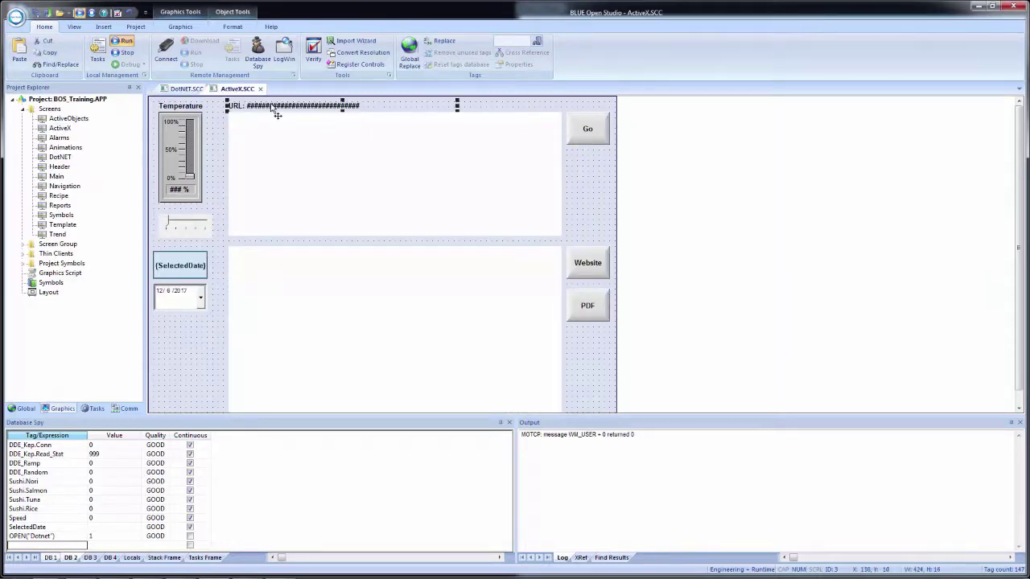
ctrl+click(589, 137)
click(182, 90)
key(ctrl+v)
drag(254, 115, 291, 119)
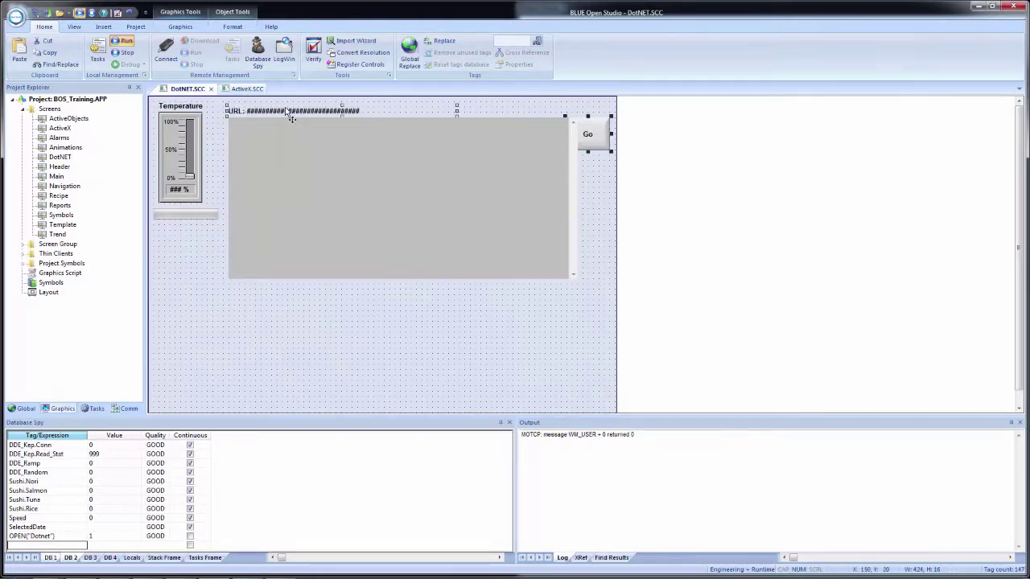
click(413, 368)
click(571, 169)
drag(579, 199, 563, 198)
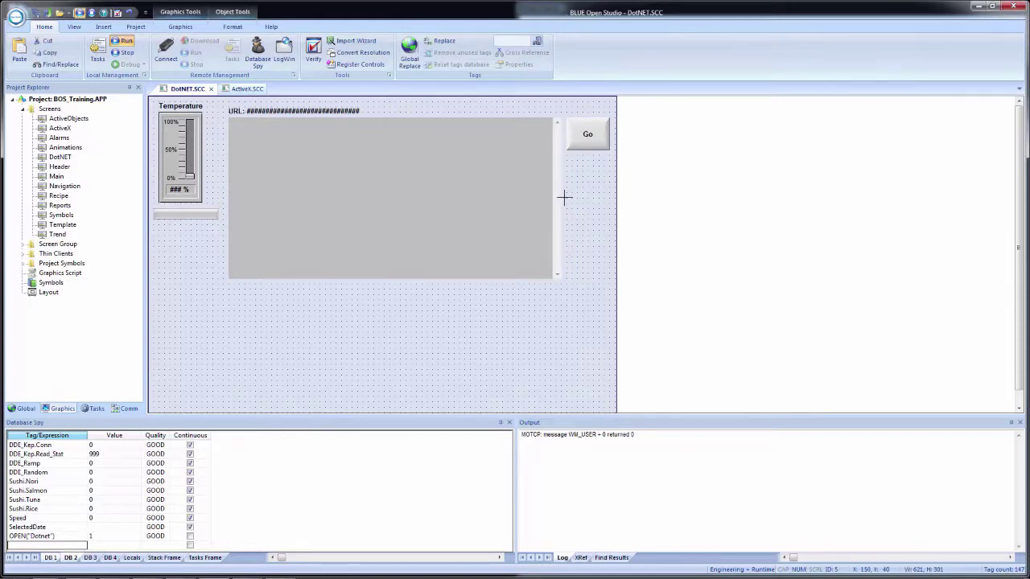
click(319, 363)
Link the URL text to URLTag2 and make the Go button toggle GoTag2
double_click(273, 111)
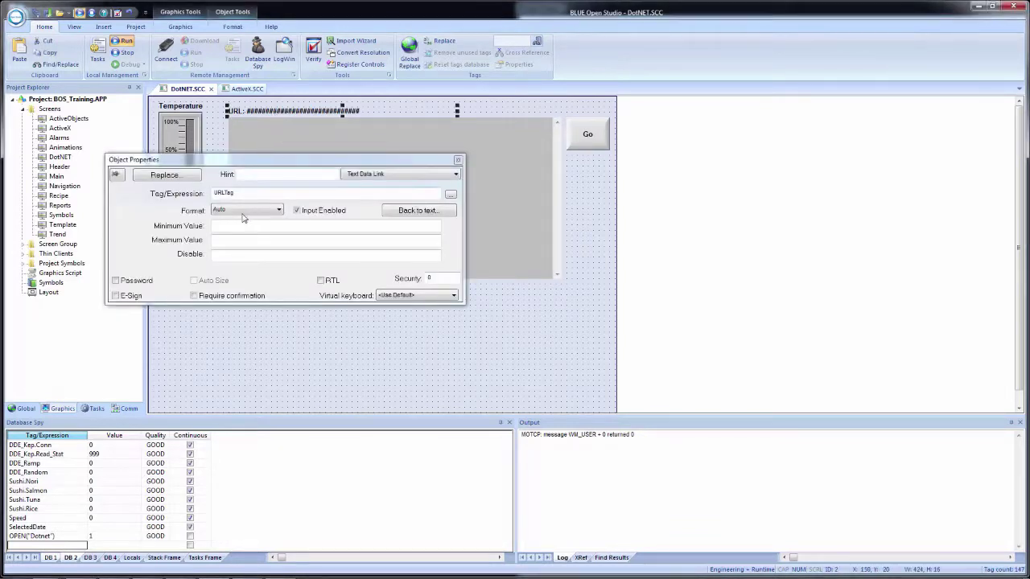
click(256, 191)
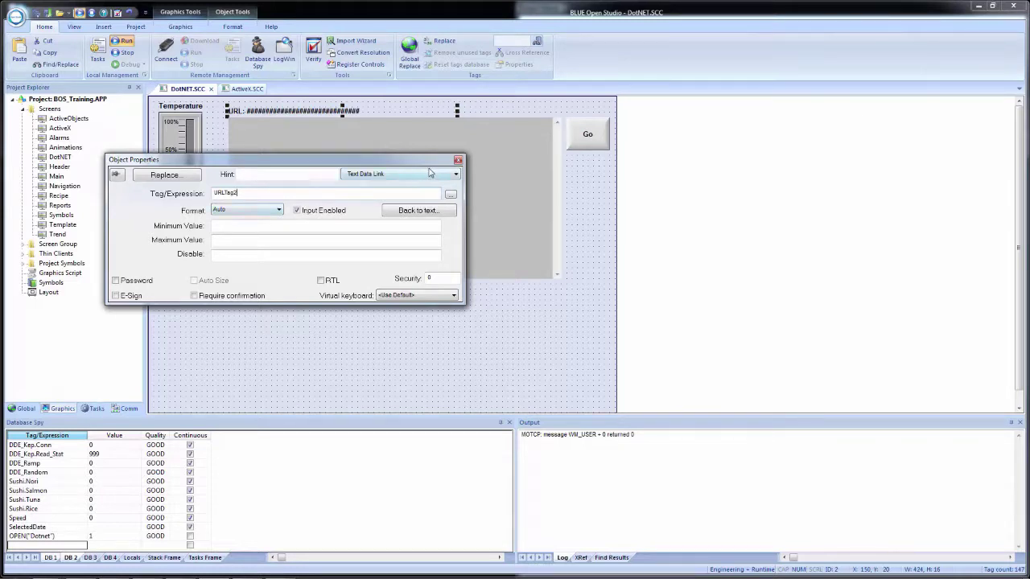
click(590, 140)
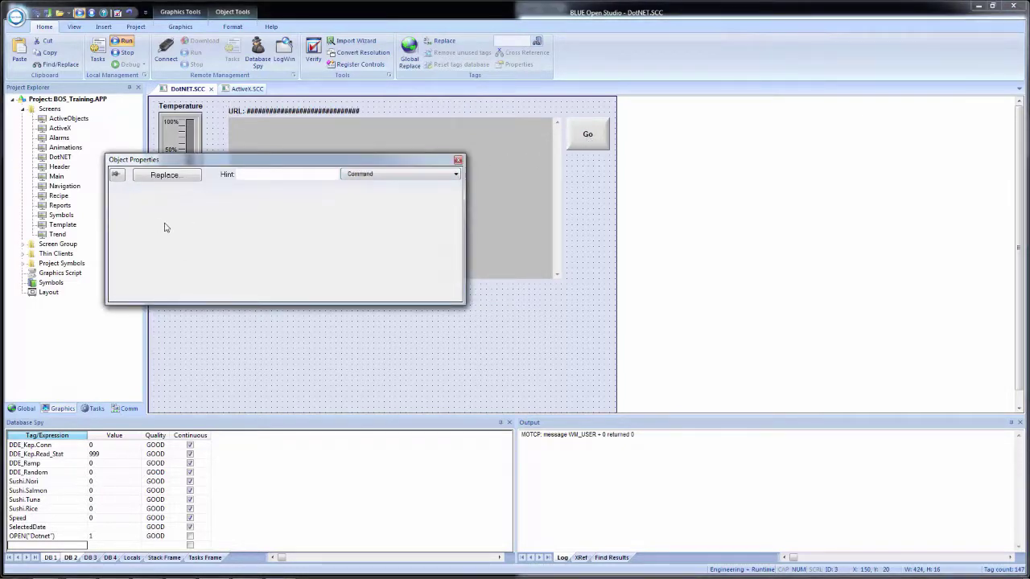
click(204, 220)
click(186, 247)
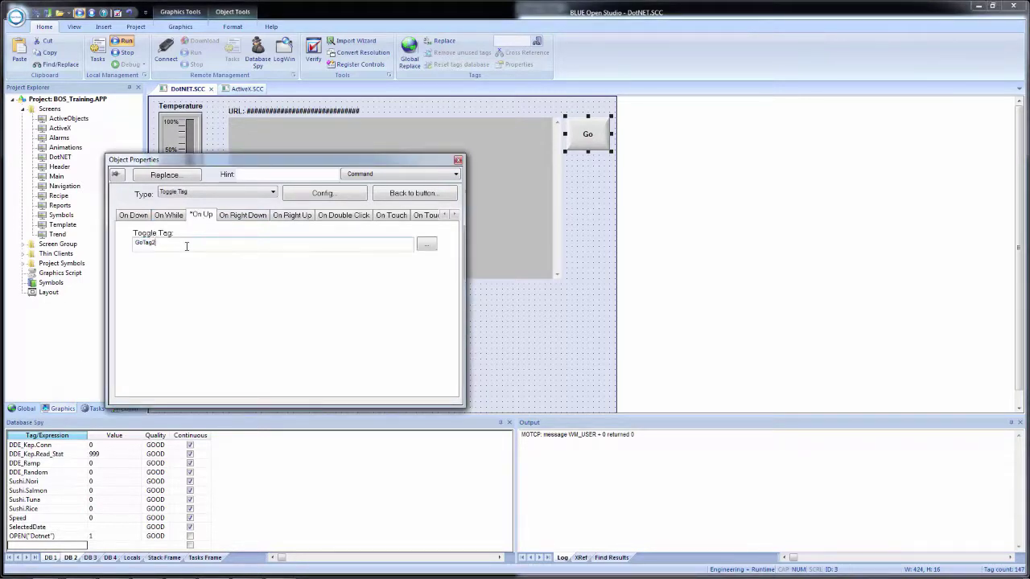
click(534, 340)
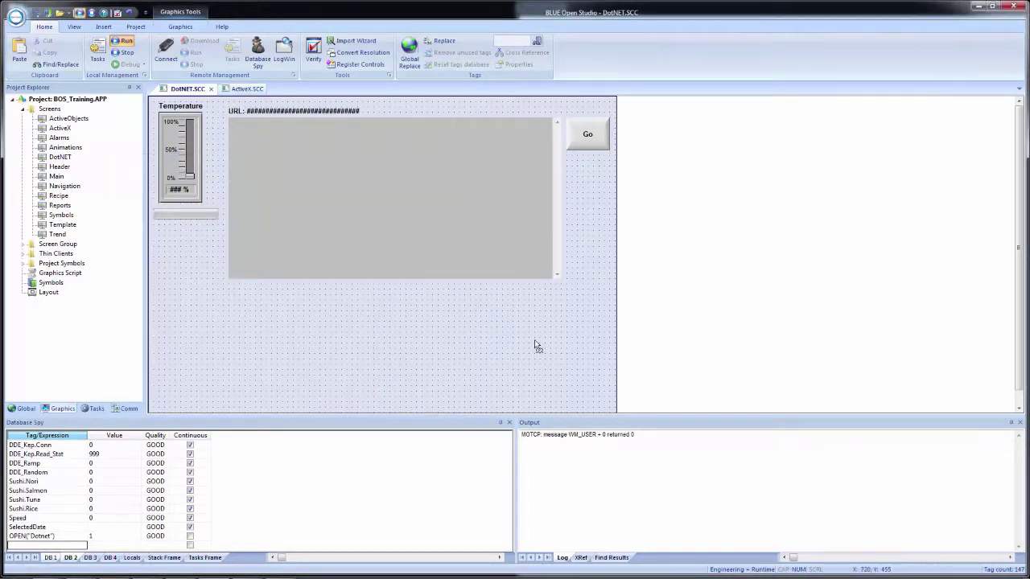
click(37, 14)
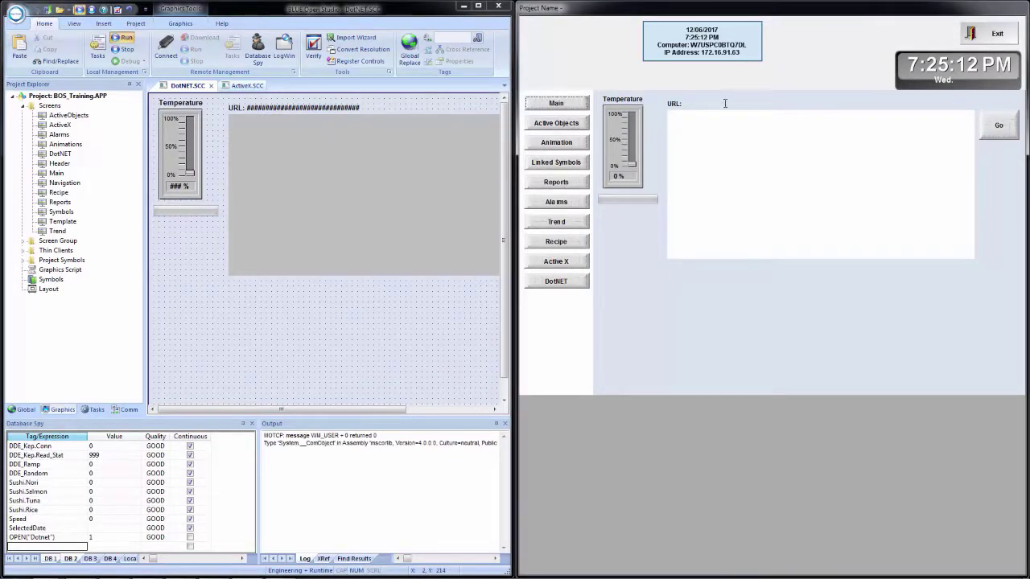
click(703, 105)
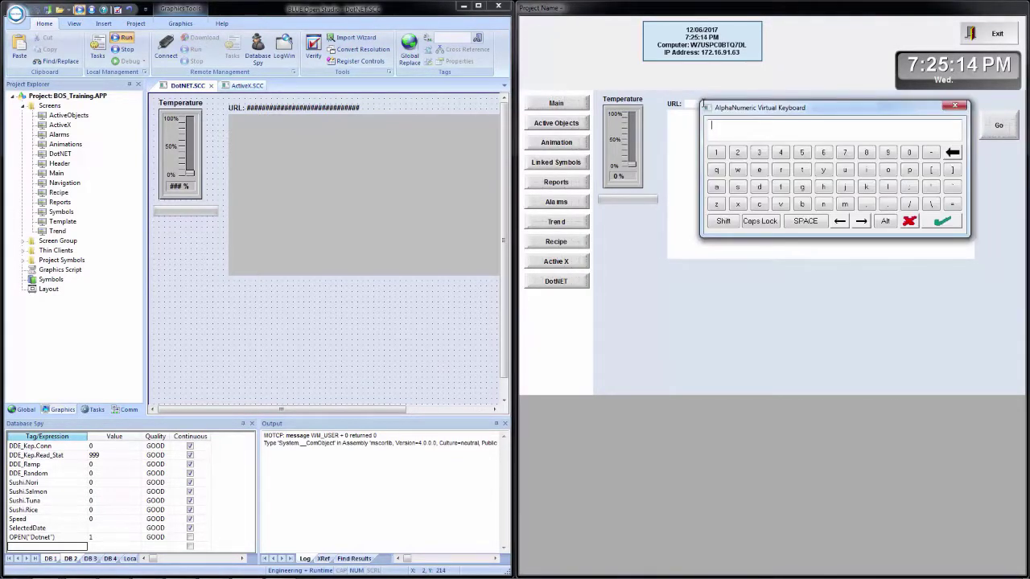
text(www.google.com)
key(Return)
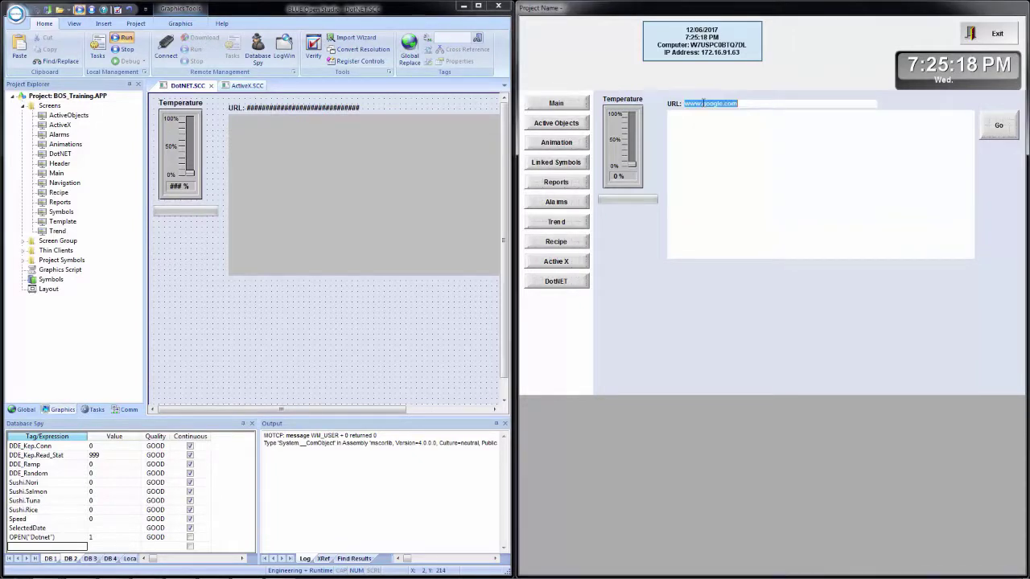
click(998, 128)
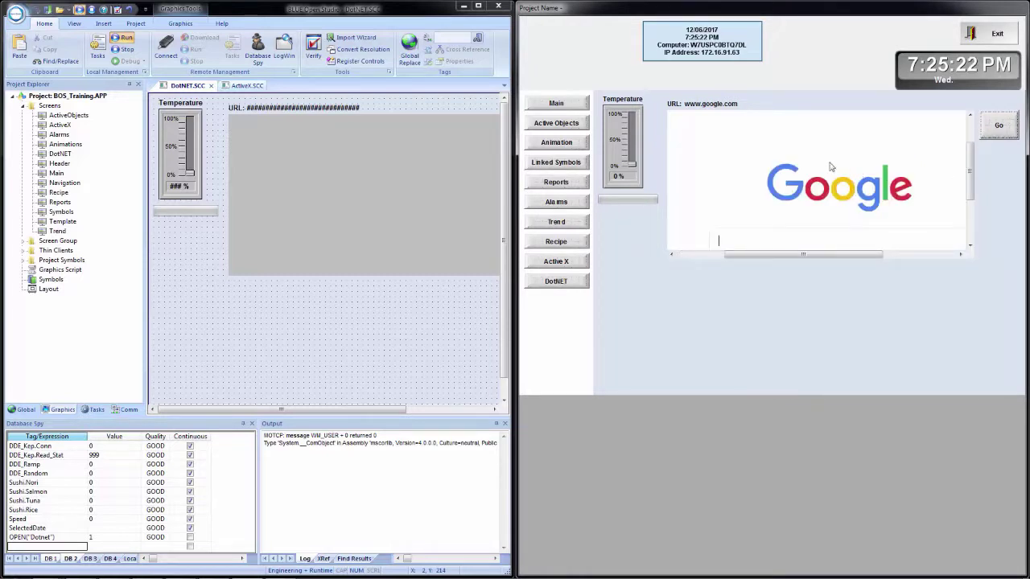
click(773, 106)
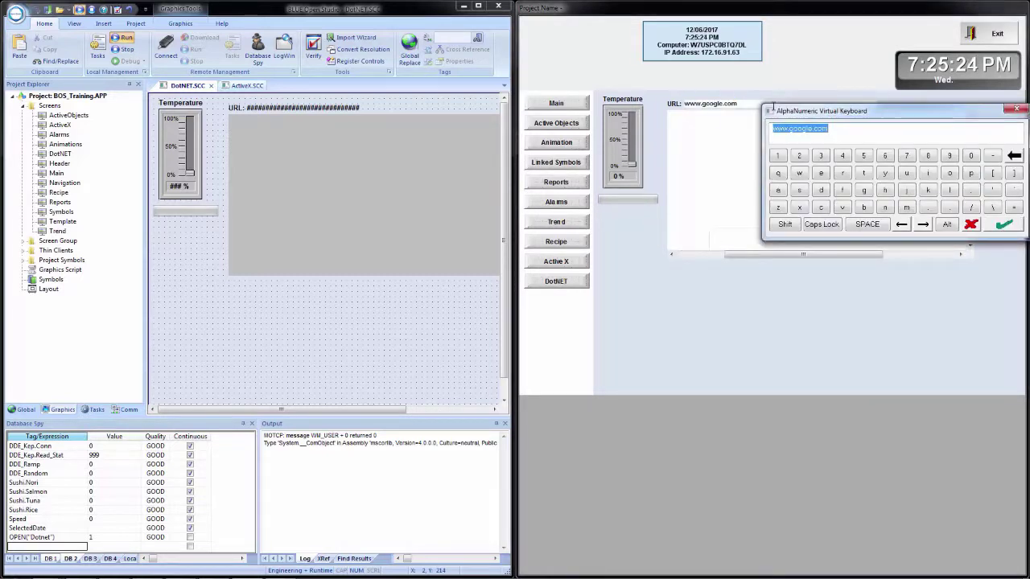
text(www.)
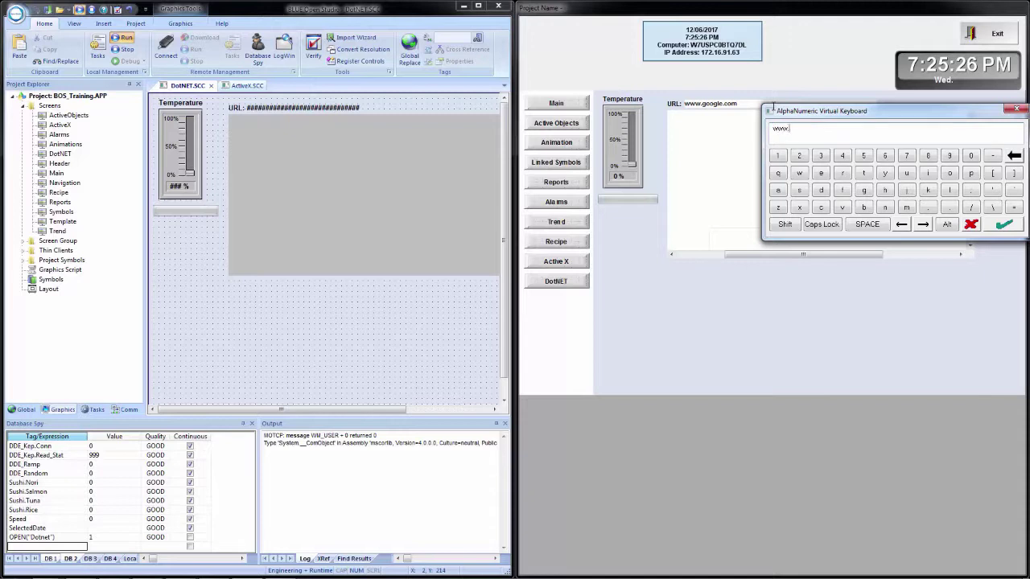
text(profaceamerica.com)
key(Return)
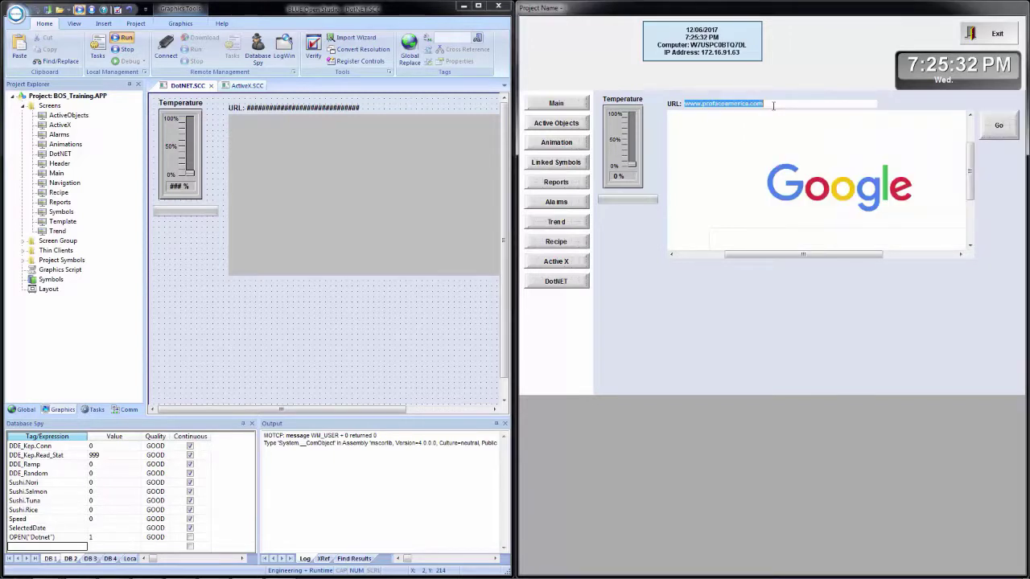
click(1006, 135)
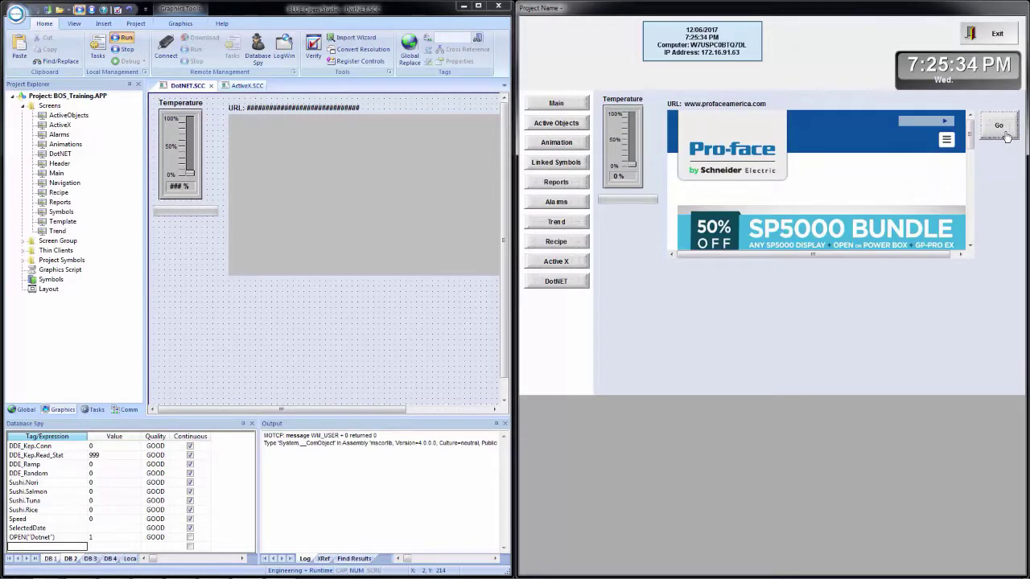
click(946, 141)
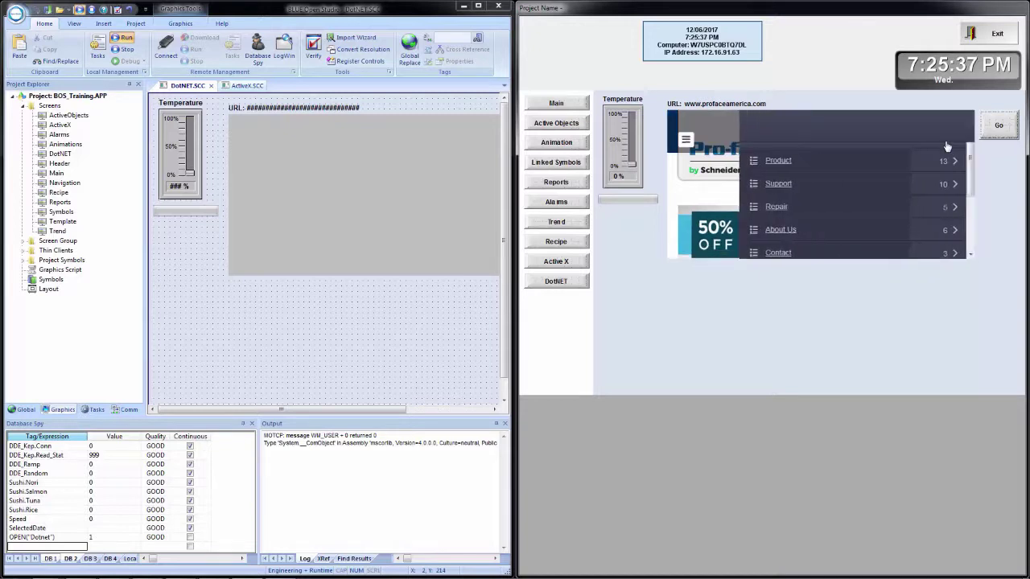
click(685, 141)
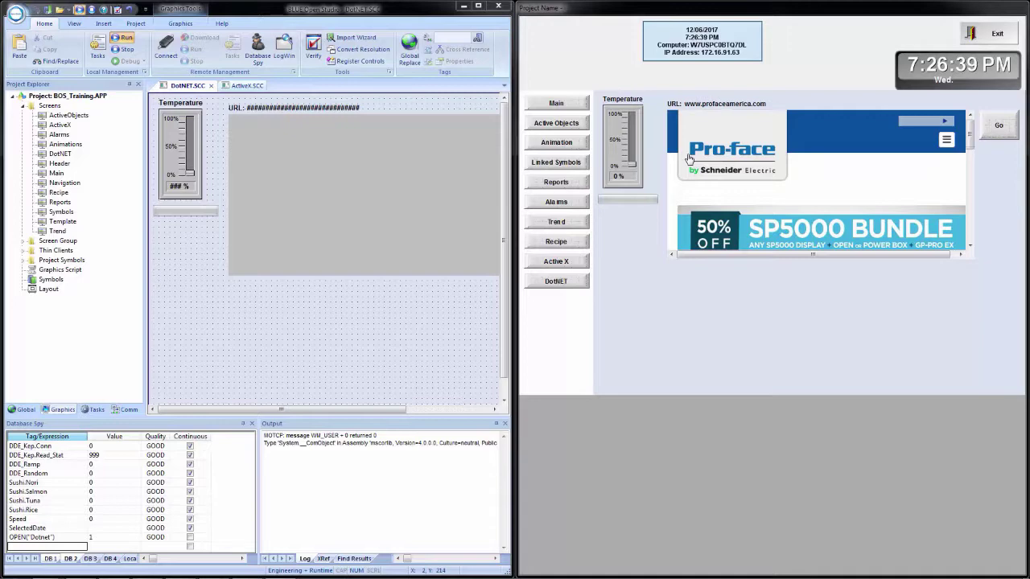
click(338, 341)
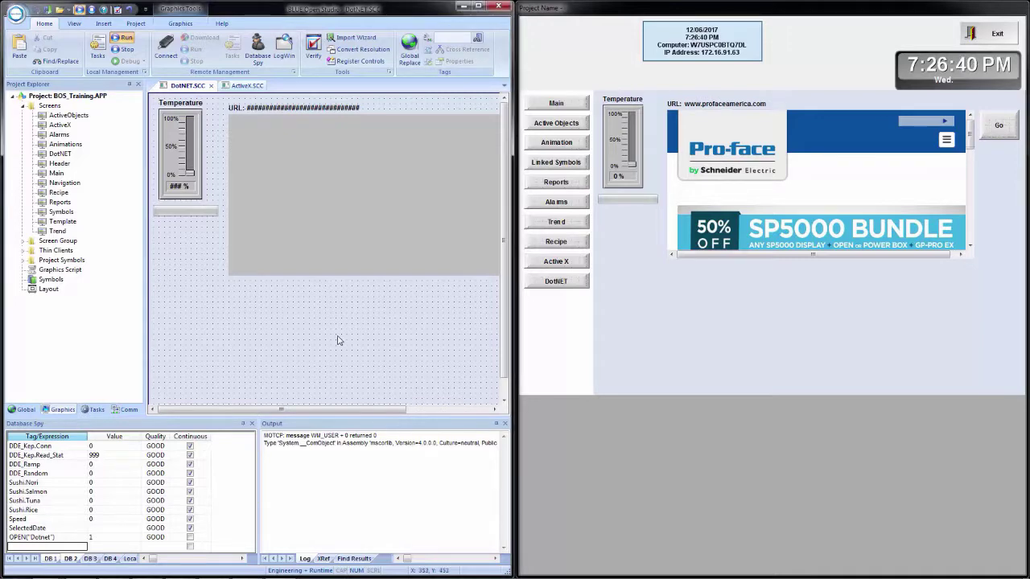
Maximize the Studio window and move the second browser object down, off the first one
click(480, 8)
click(372, 189)
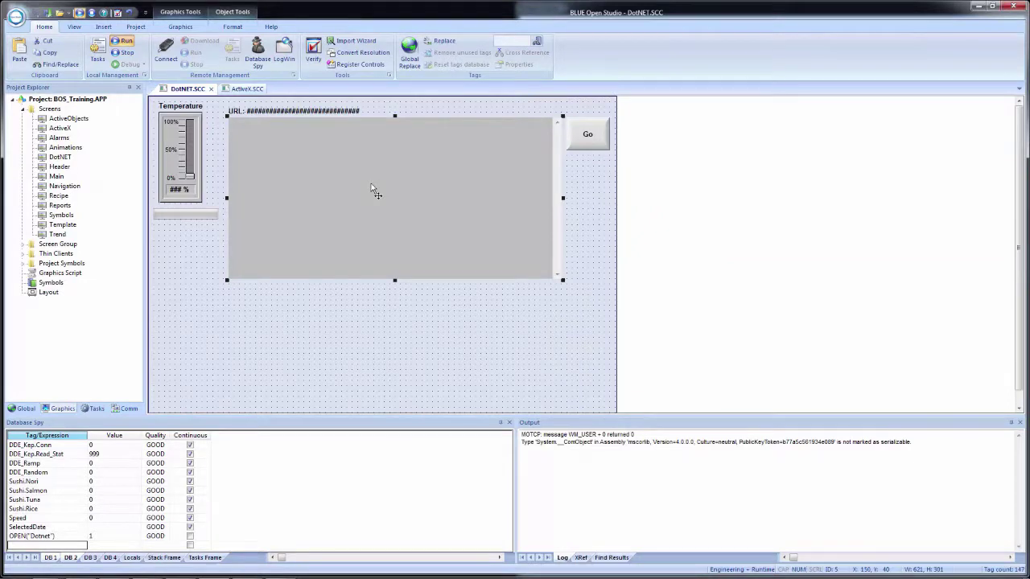
drag(372, 189, 371, 326)
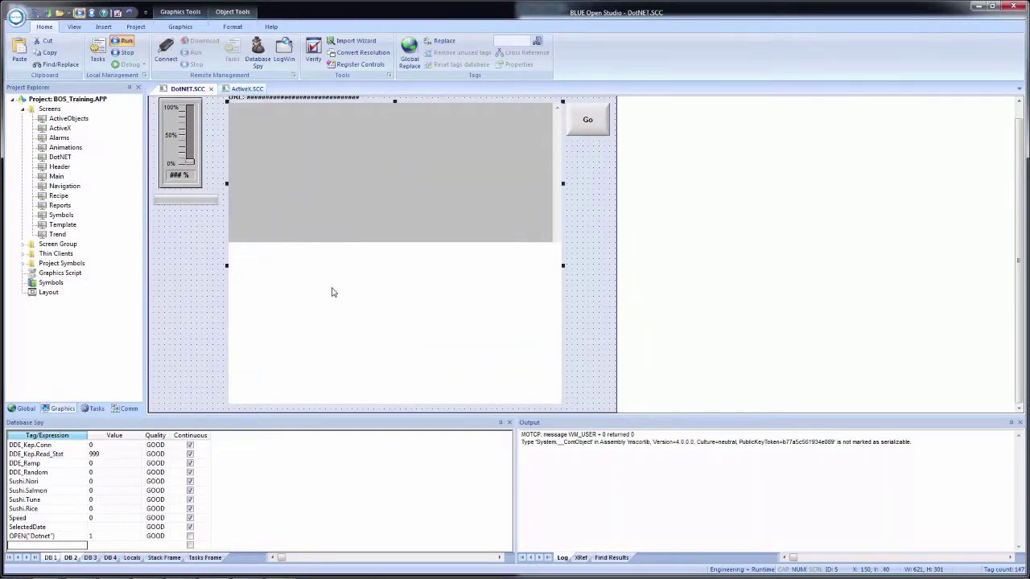
drag(341, 293, 338, 375)
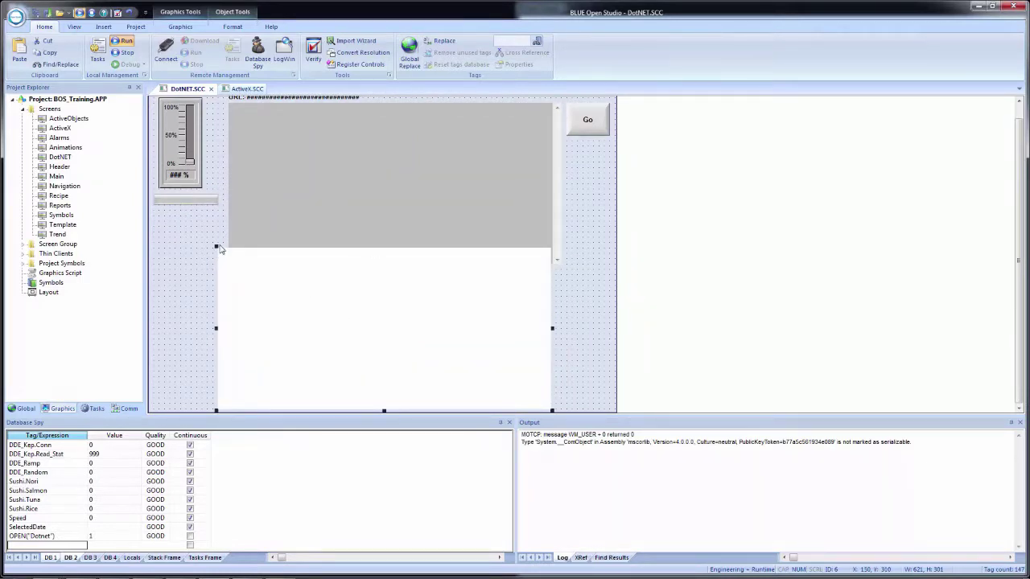
drag(216, 246, 223, 327)
Fit WebBrowser2 beneath the first browser at 150, 280 sized 621 × 331 and open its properties
click(392, 256)
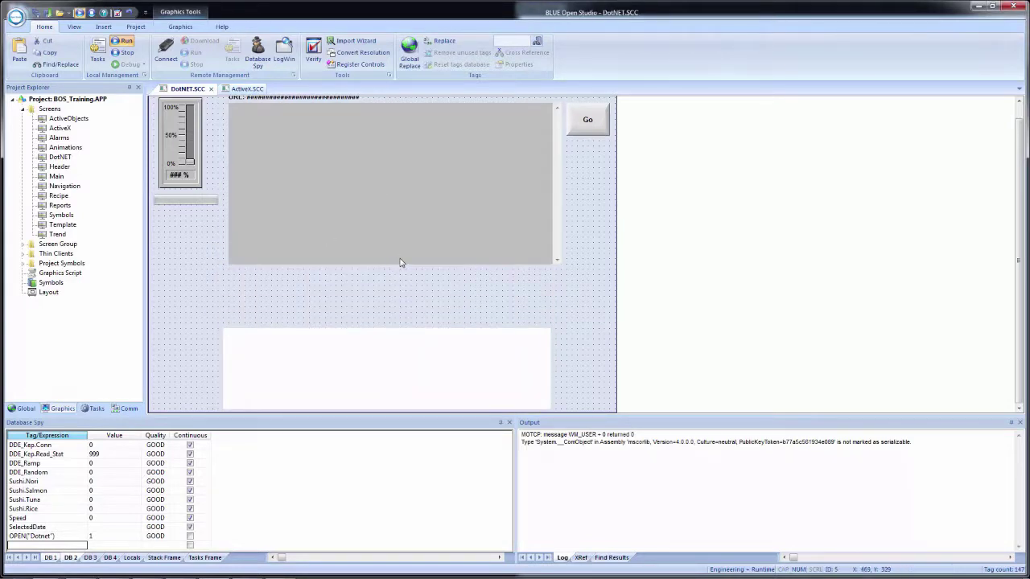
drag(398, 268, 400, 253)
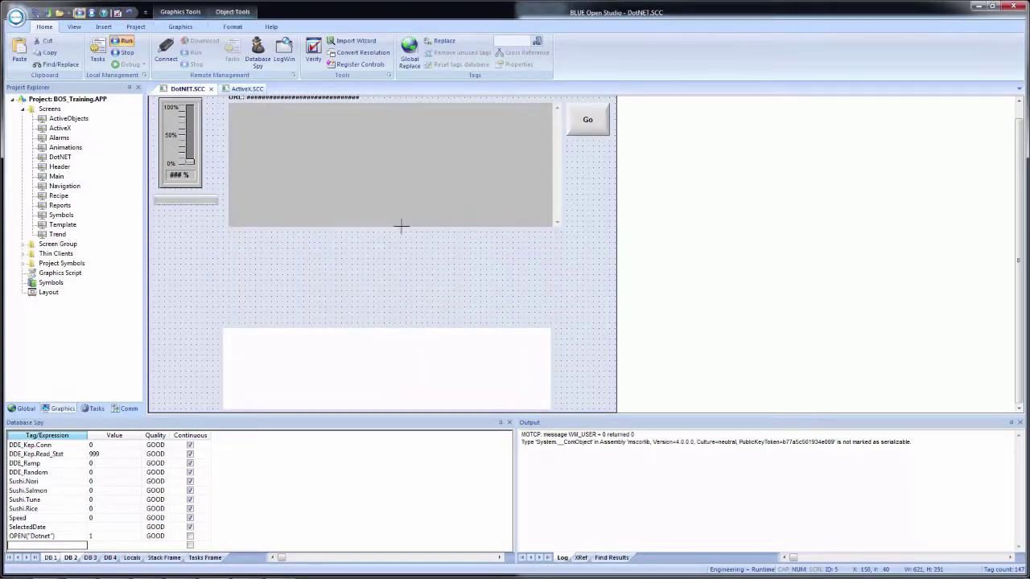
drag(401, 227, 402, 222)
drag(385, 354, 398, 260)
drag(232, 271, 227, 272)
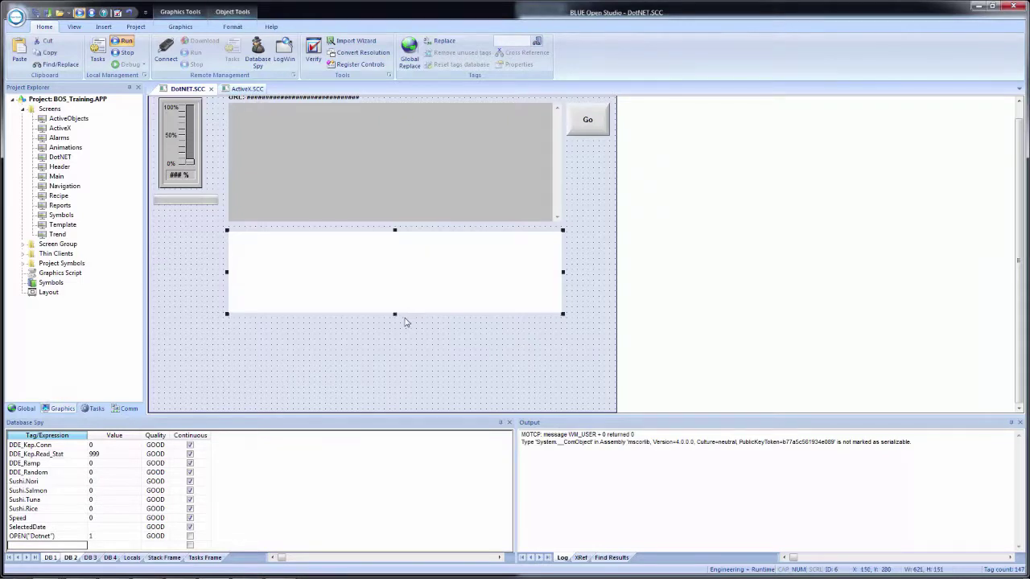
drag(395, 313, 393, 410)
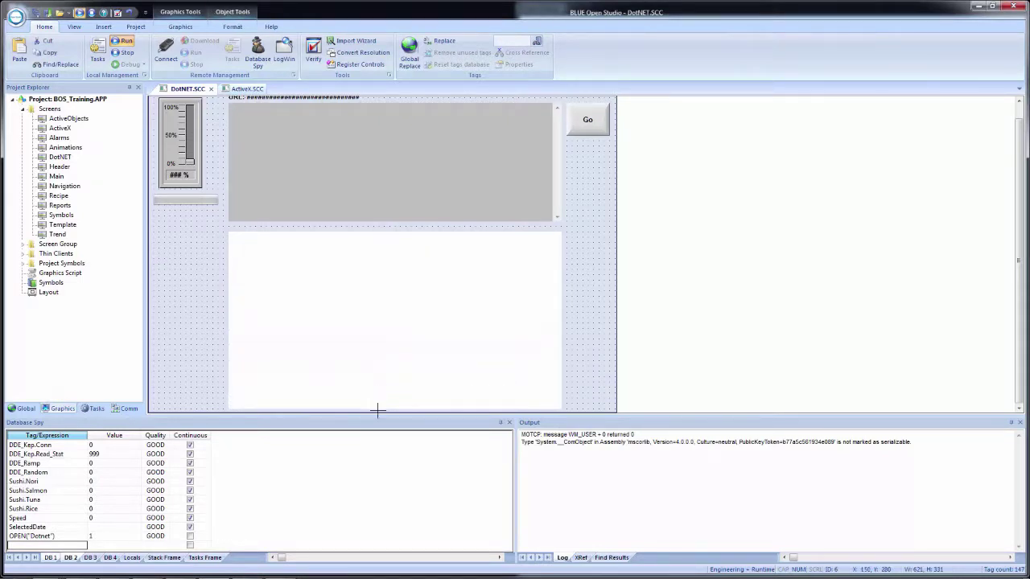
double_click(459, 288)
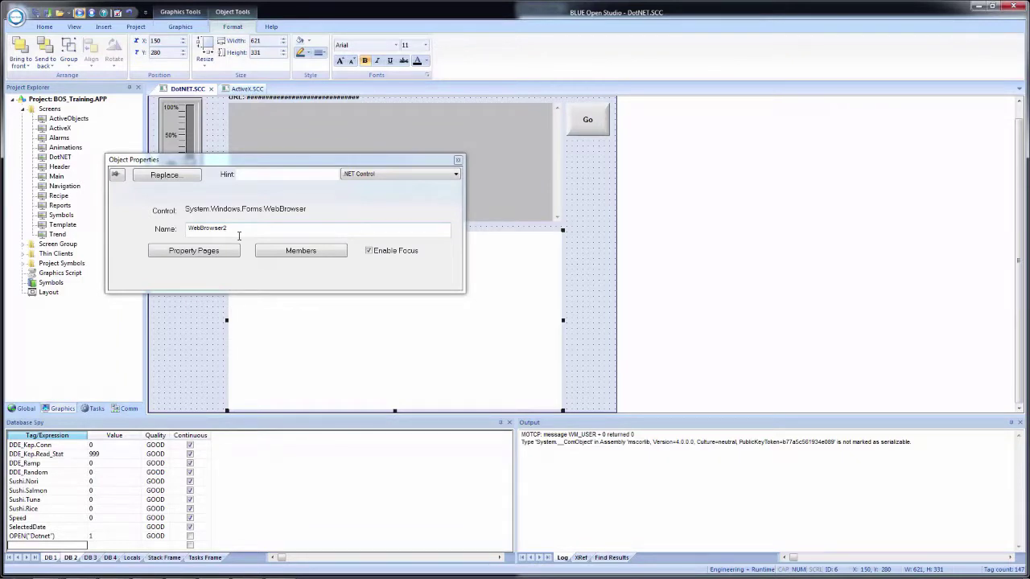
Show WebBrowser2's Methods list scrolled down to the Navigate rows
click(313, 251)
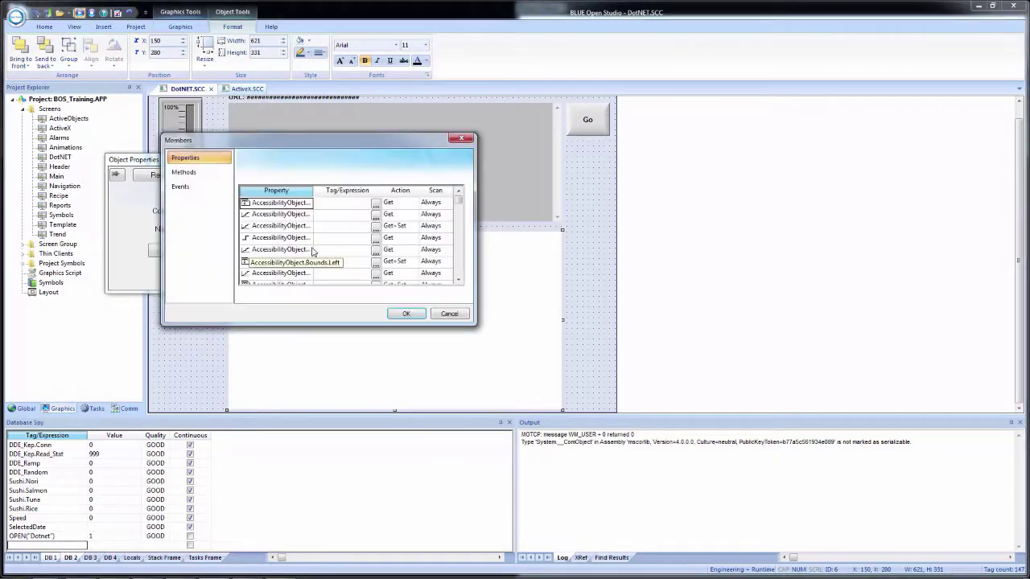
click(213, 172)
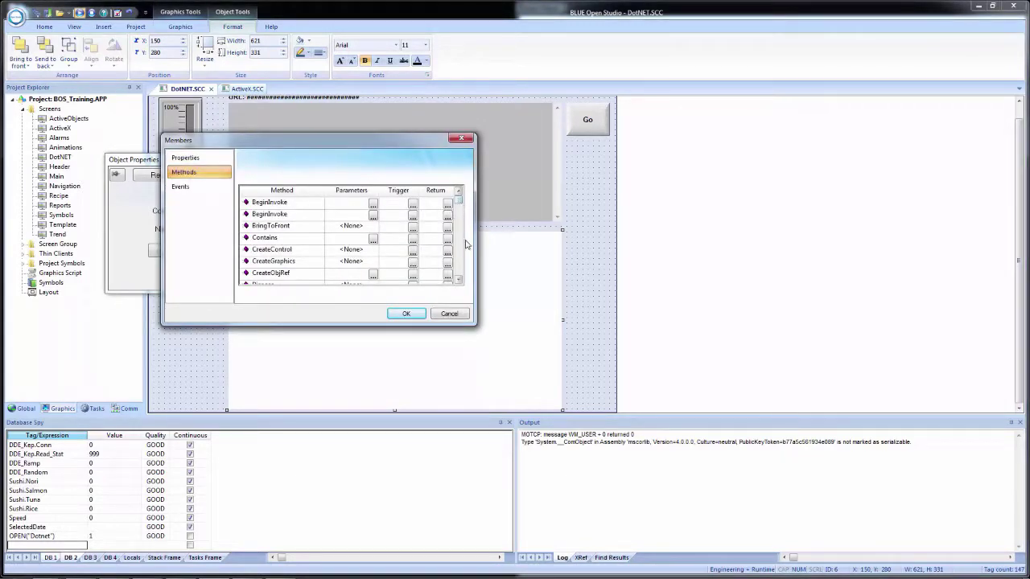
scroll(464, 246, down, 5)
scroll(464, 246, down, 6)
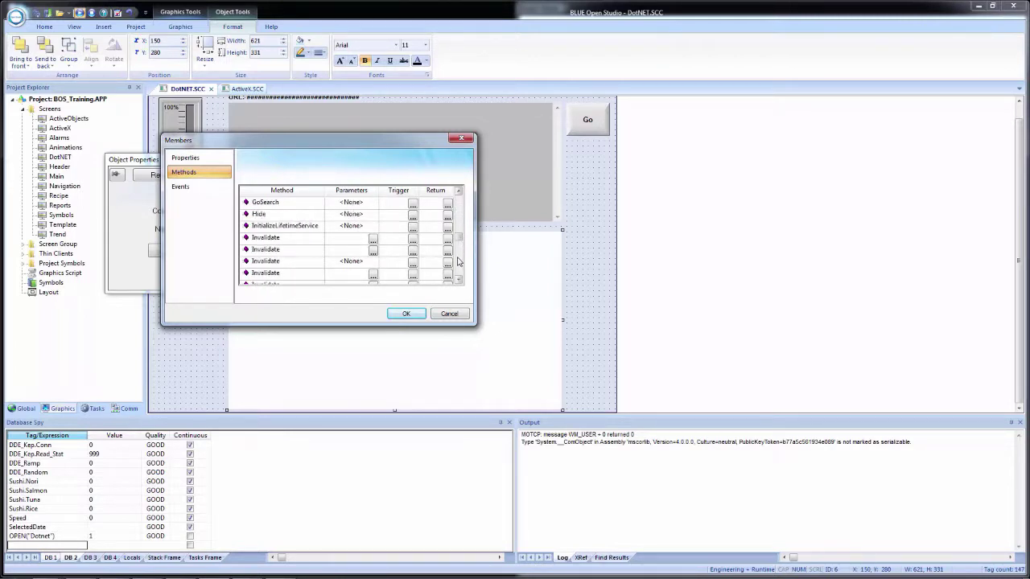
scroll(463, 246, down, 3)
scroll(351, 240, down, 2)
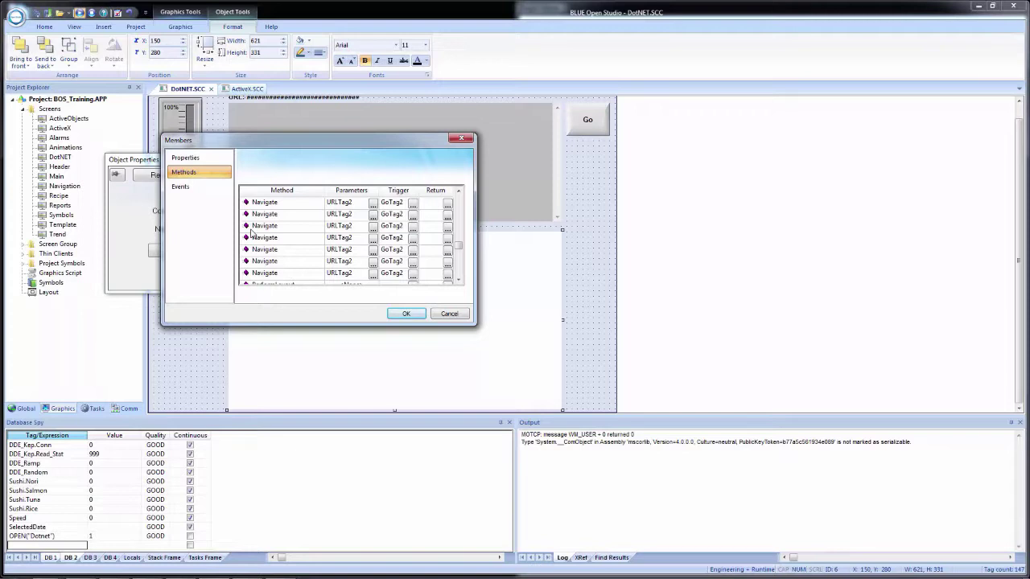
Set the first Navigate parameter to URLTag3, creating it as a Local String tag
click(342, 207)
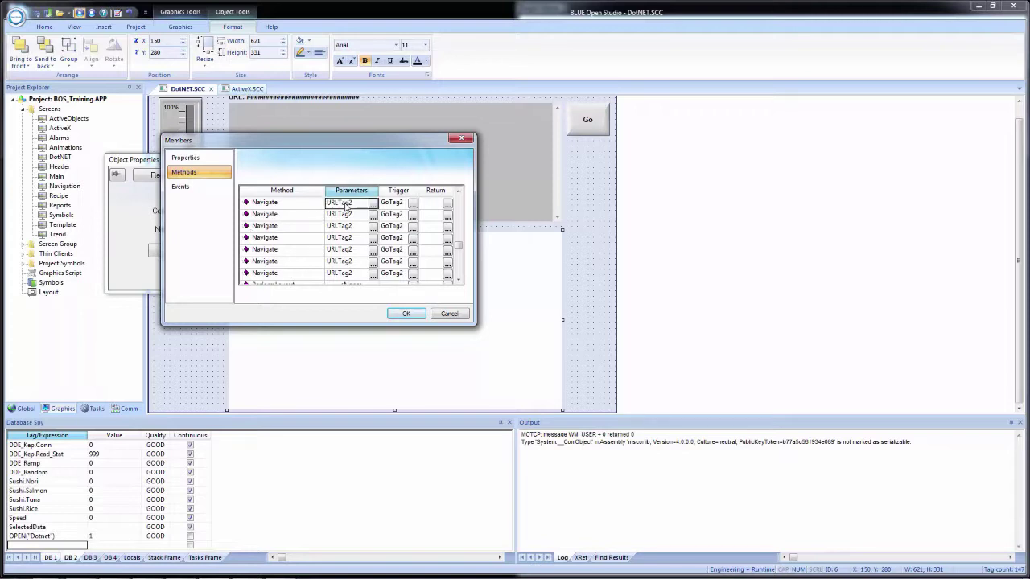
click(369, 207)
key(Return)
click(503, 340)
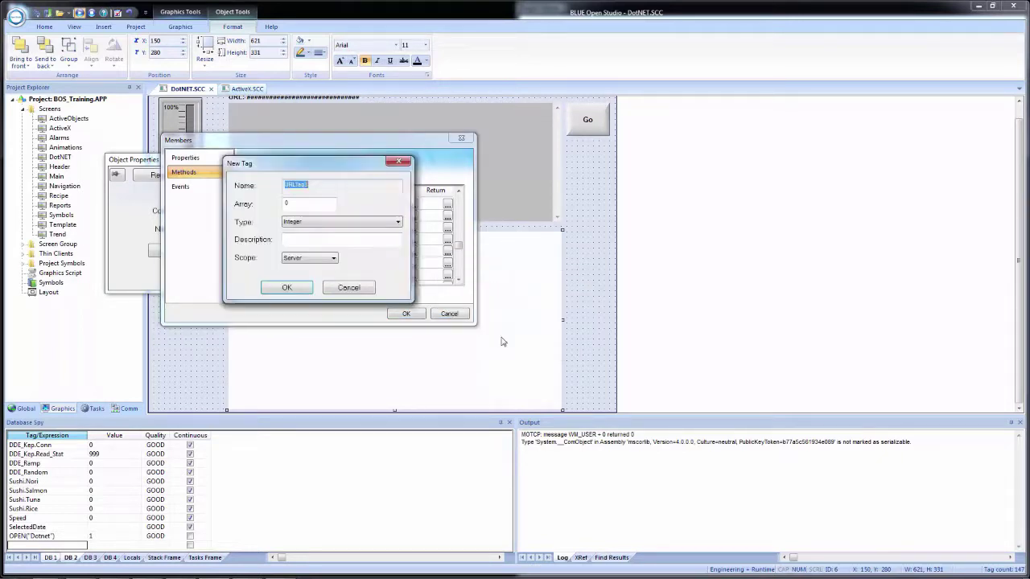
click(354, 222)
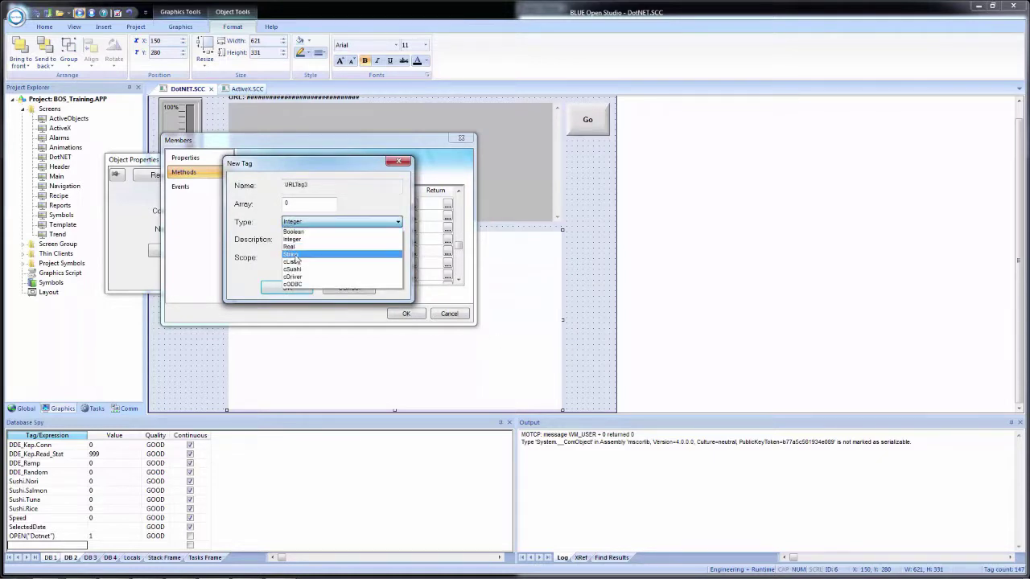
click(297, 254)
click(310, 258)
click(300, 272)
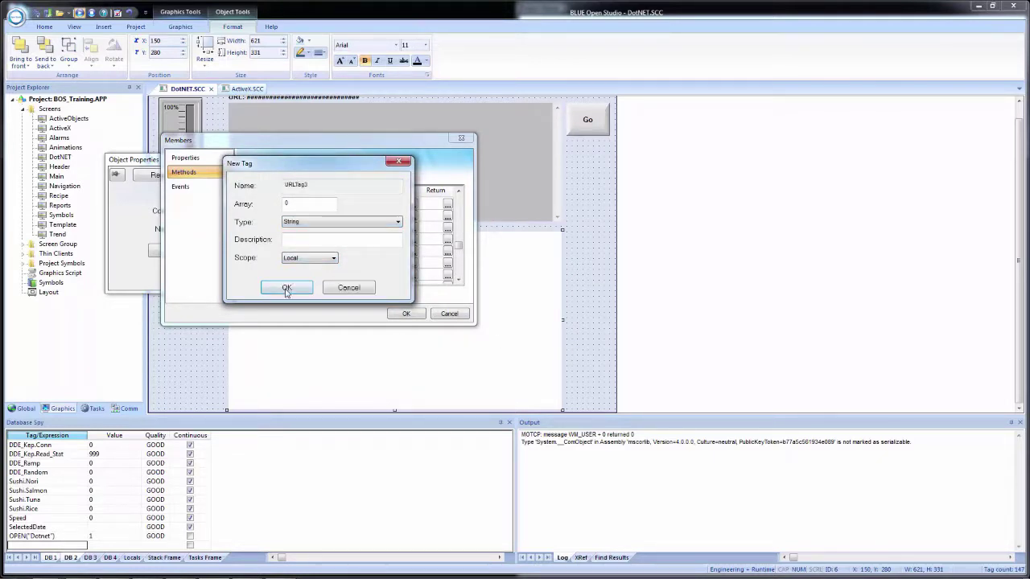
click(286, 290)
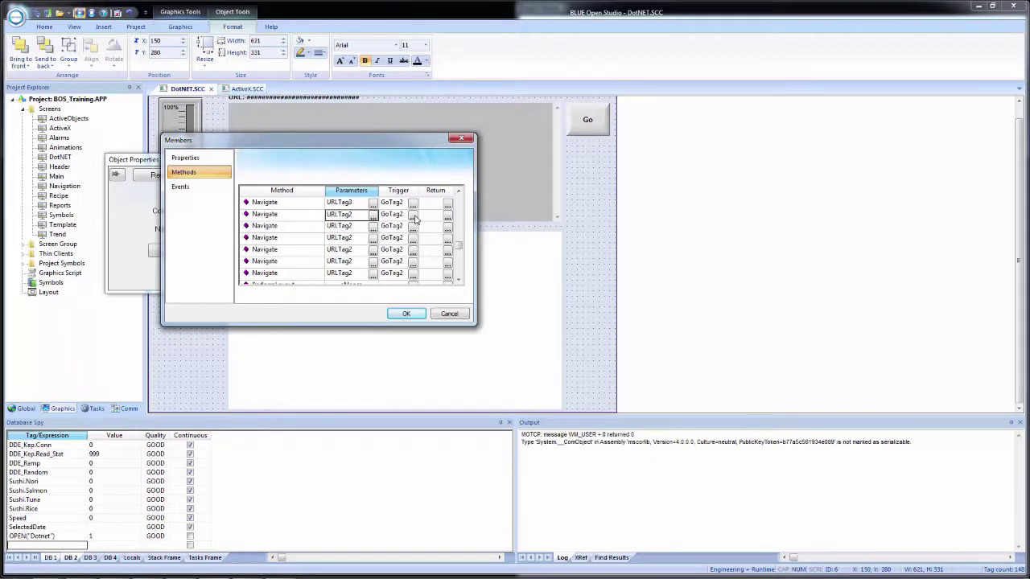
Change the second Navigate trigger from GoTag2 to GoTag3, creating it as a Local tag
click(407, 215)
click(408, 216)
key(BackSpace)
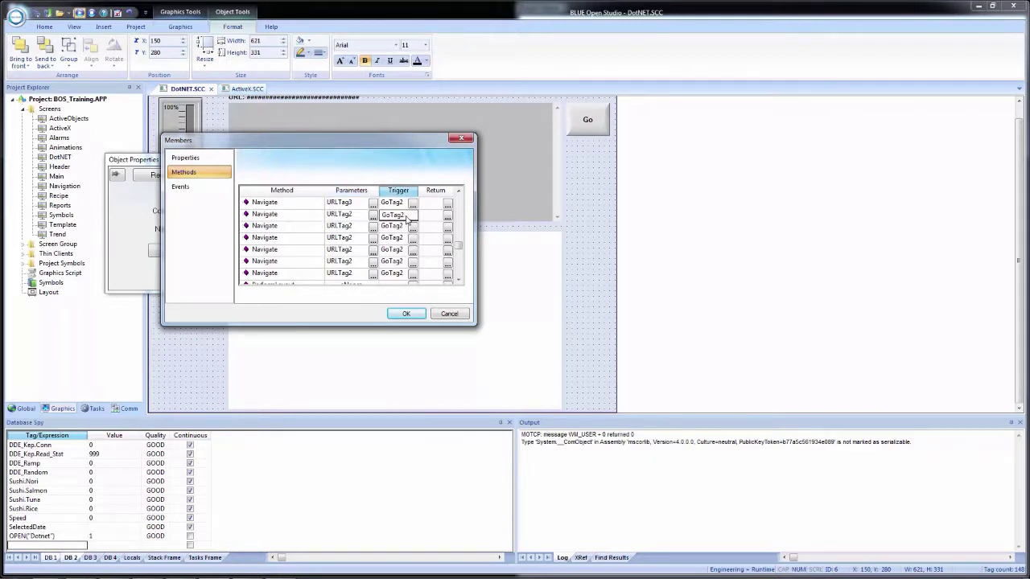
text(3)
key(Return)
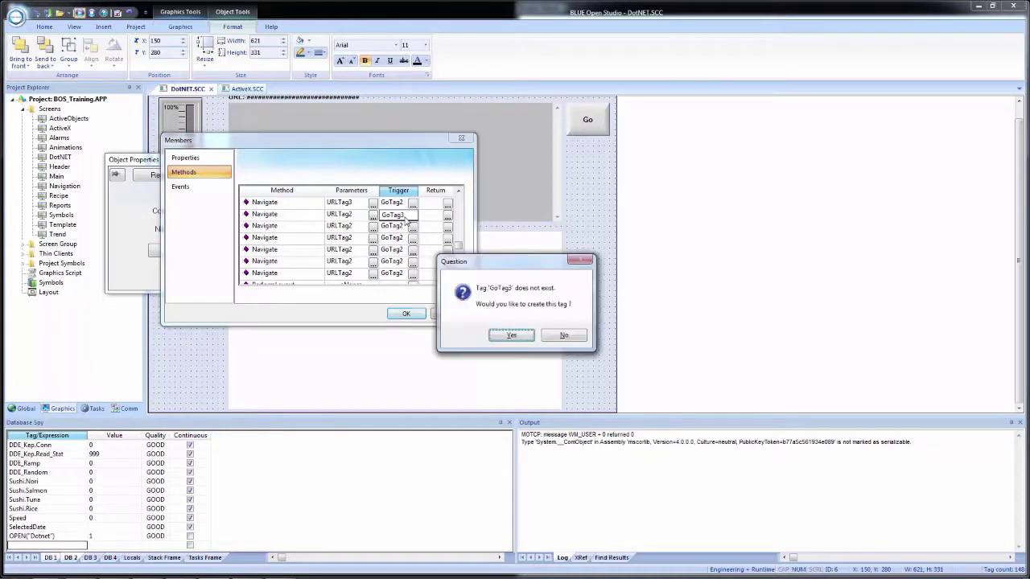
click(509, 335)
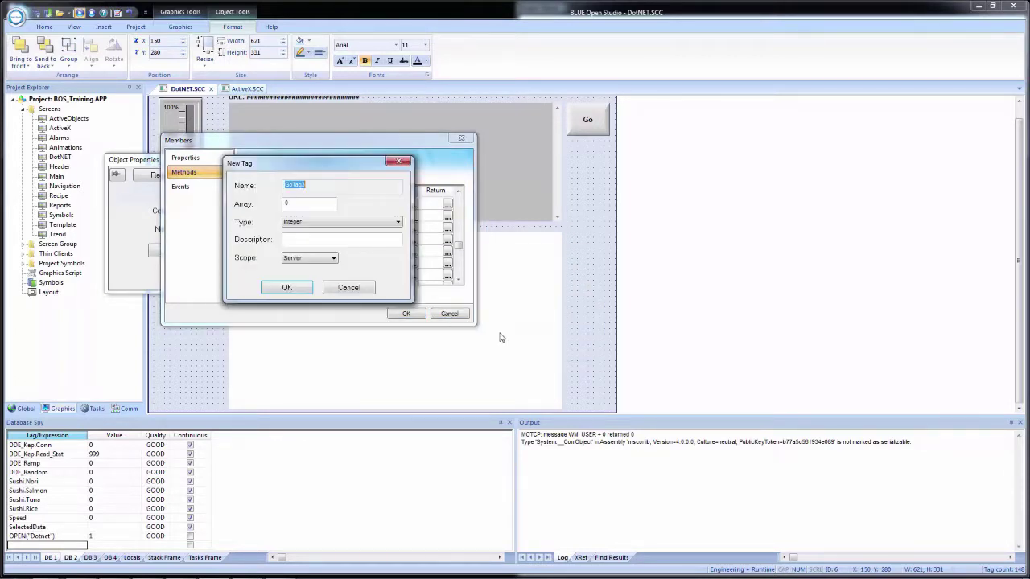
click(309, 227)
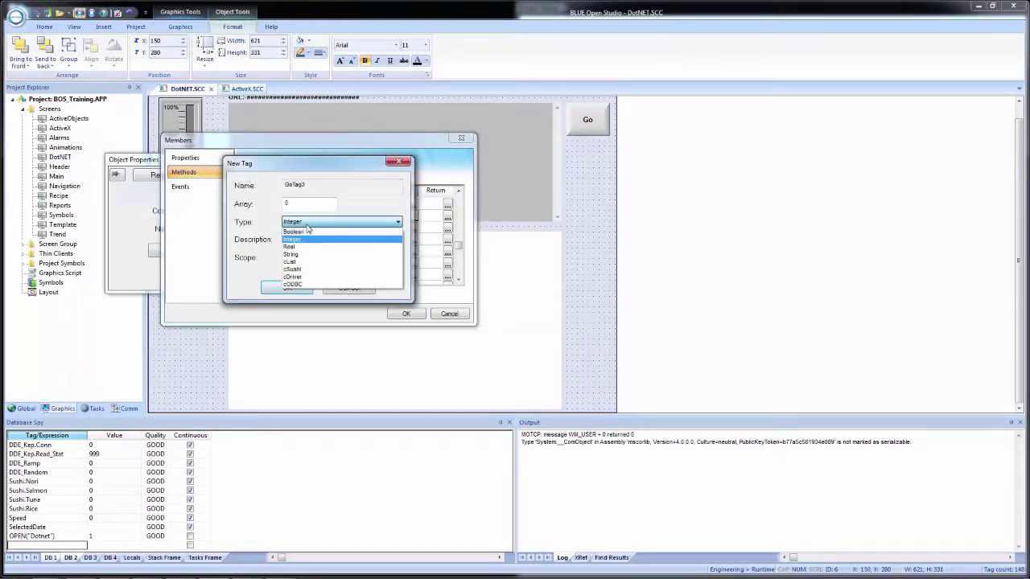
click(296, 232)
click(303, 259)
click(293, 268)
click(286, 287)
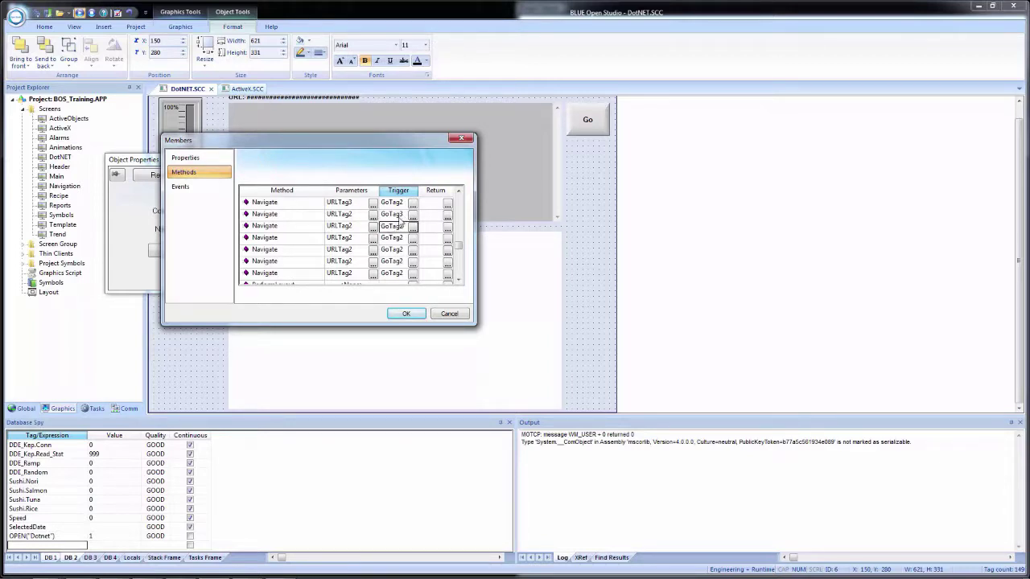
Apply the method settings, then reopen WebBrowser2's Methods list at the Navigate rows
click(408, 316)
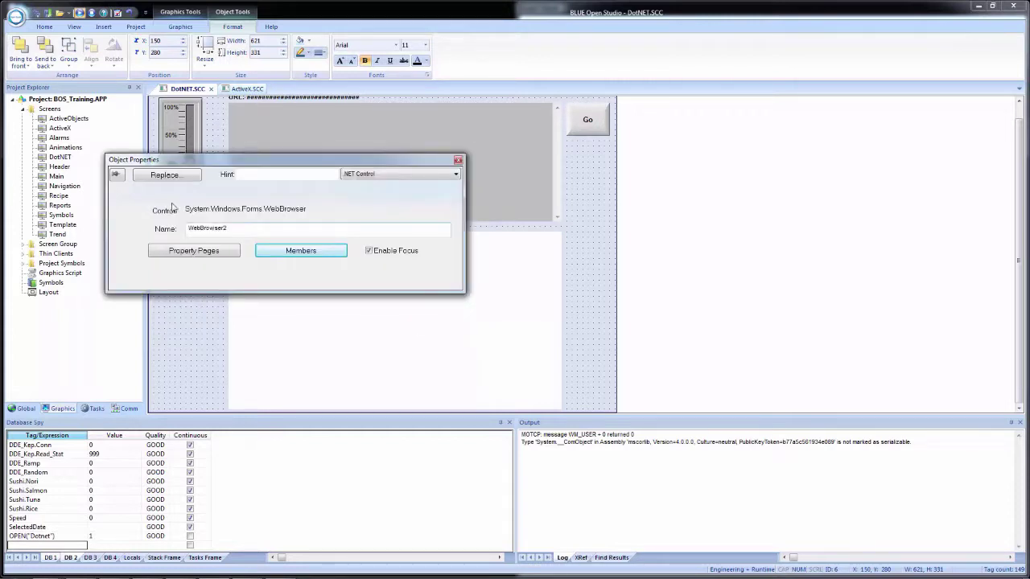
click(292, 251)
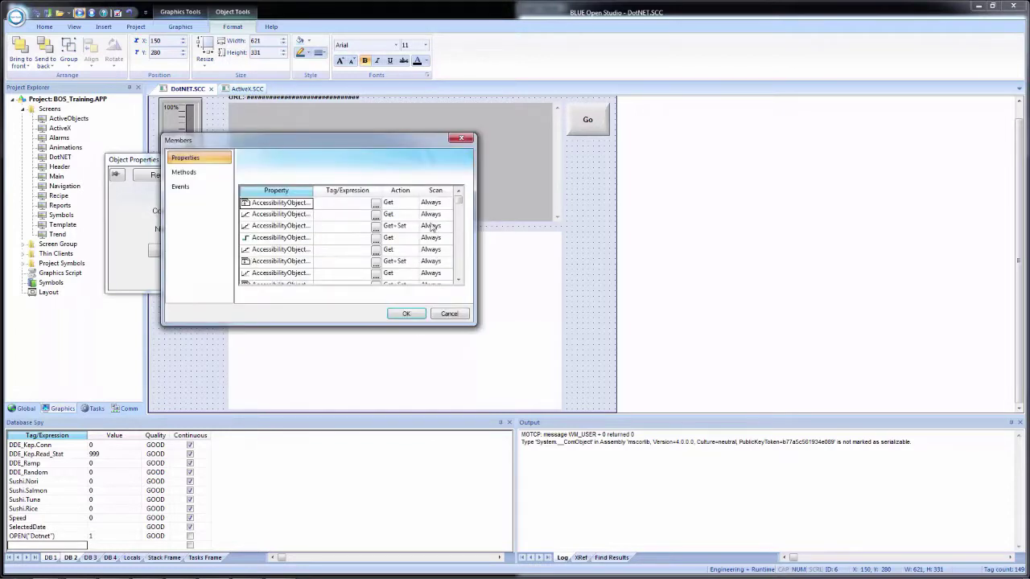
click(184, 172)
drag(461, 203, 456, 239)
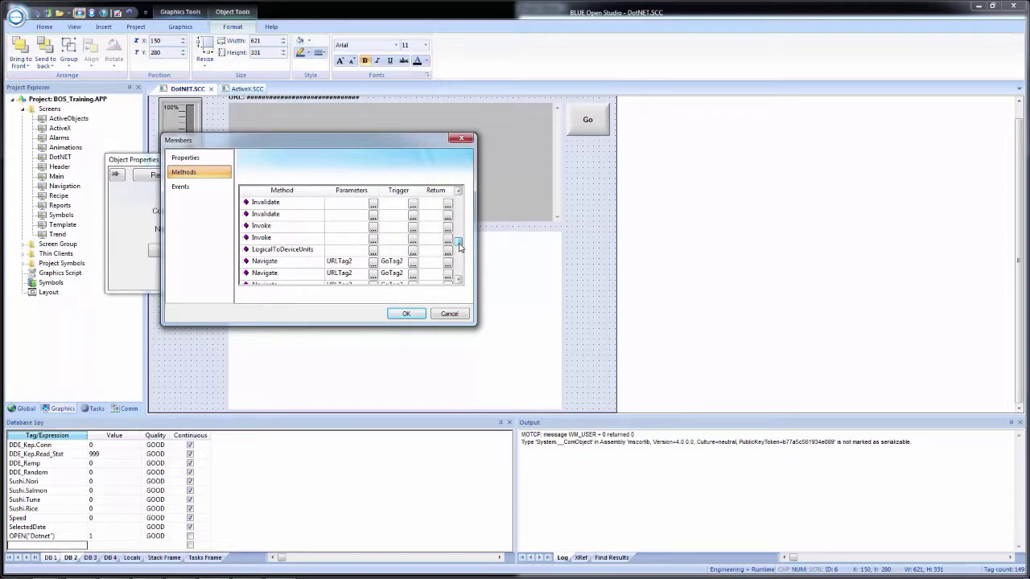
scroll(351, 219, down, 1)
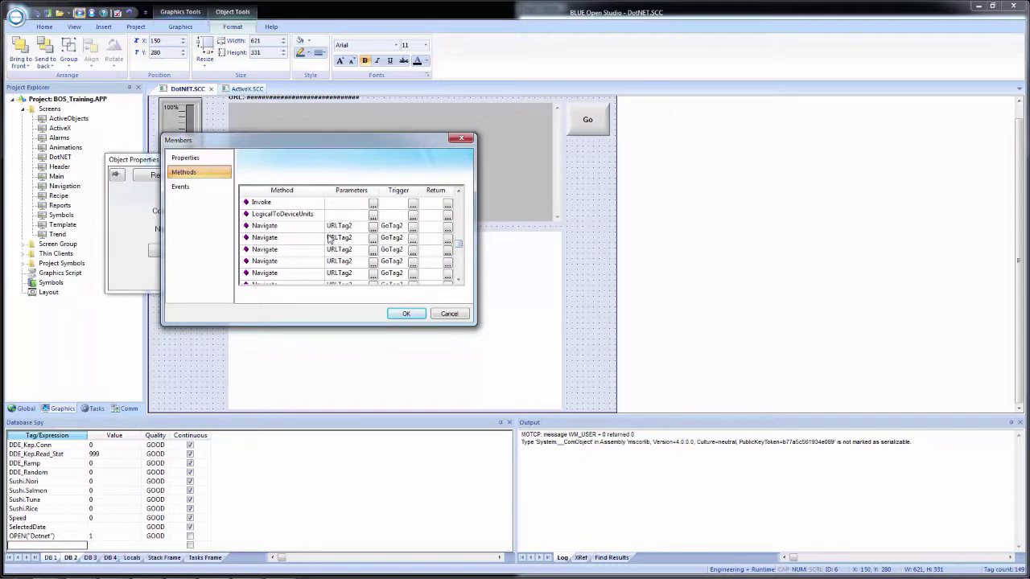
scroll(307, 248, down, 1)
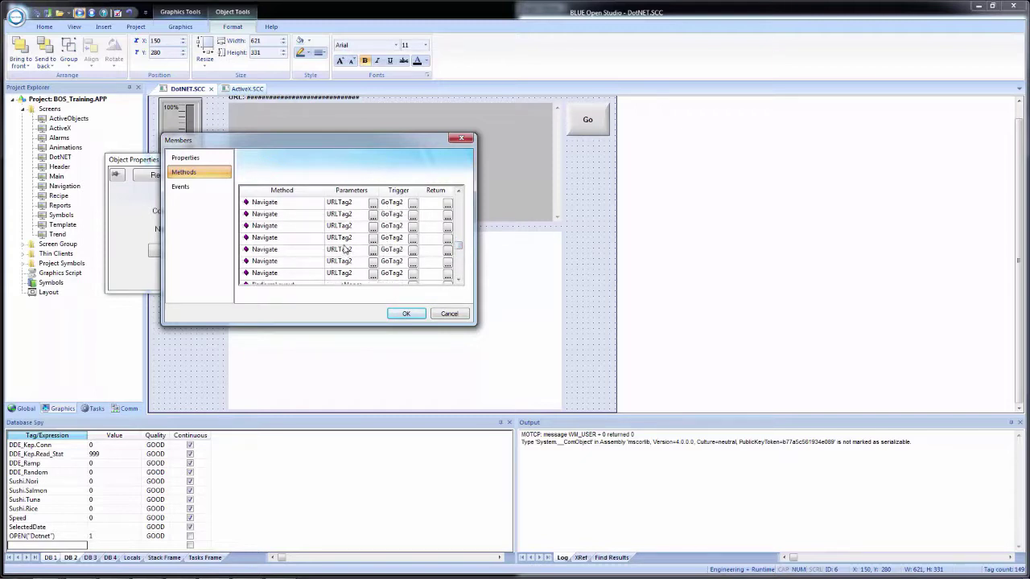
scroll(345, 250, up, 2)
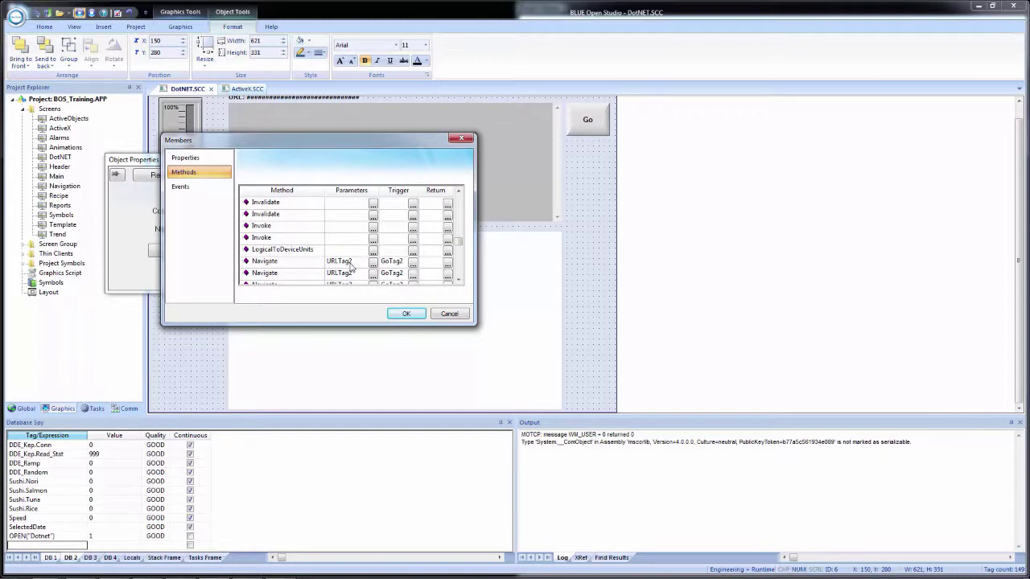
Set the first Navigate method's url parameter to the String tag URLTag3
click(373, 262)
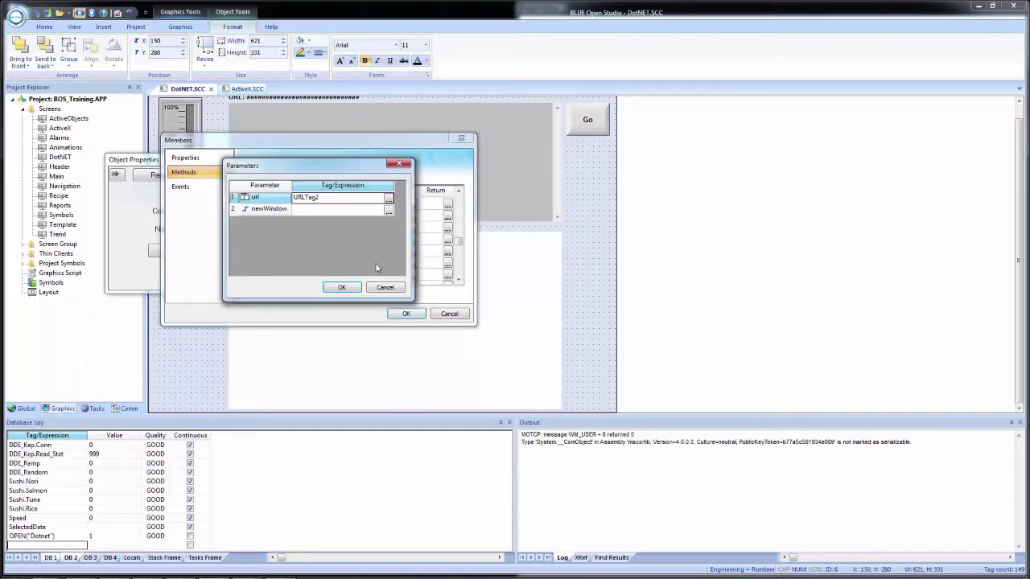
click(388, 200)
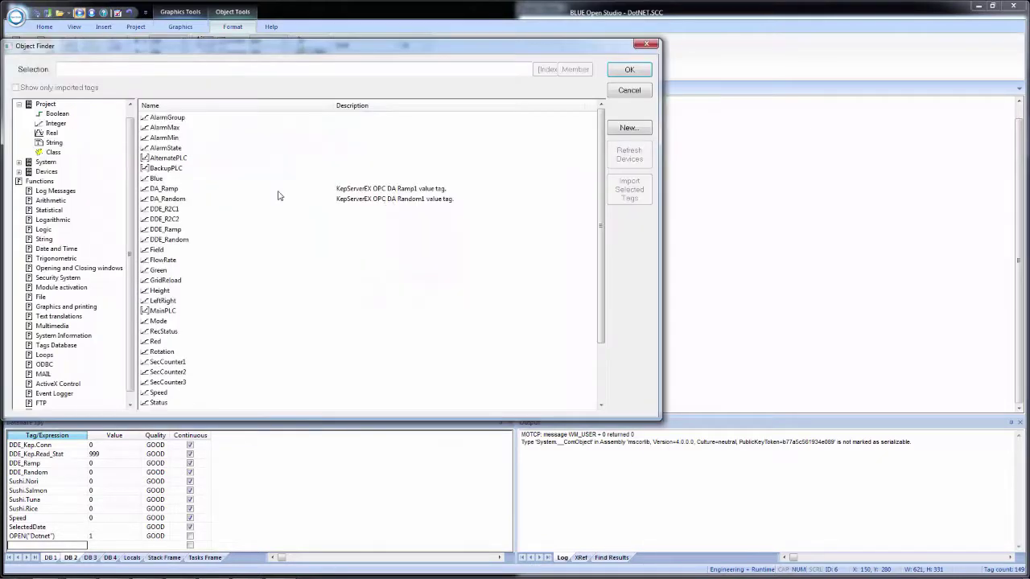
click(169, 209)
scroll(169, 212, down, 2)
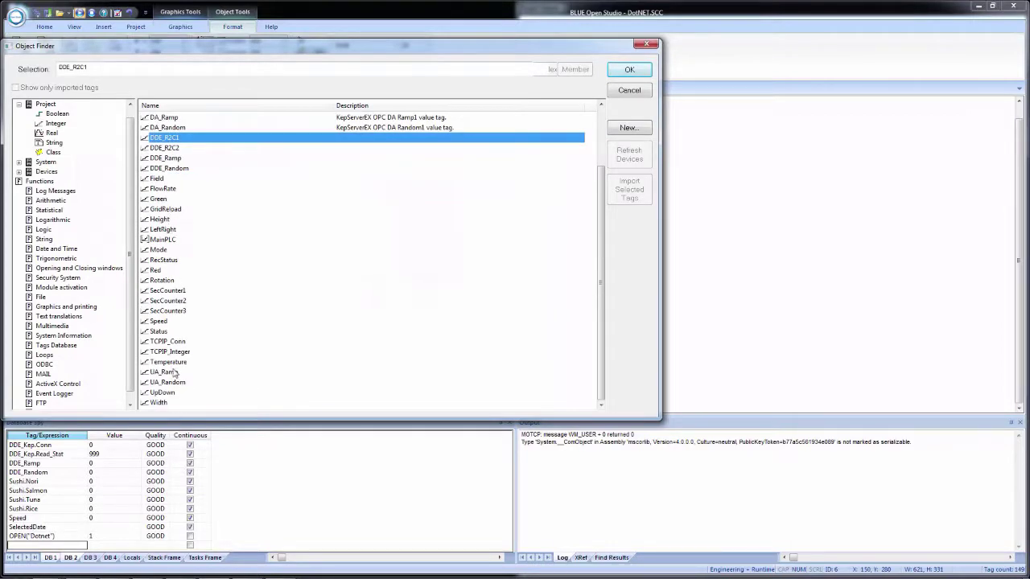
scroll(165, 310, up, 3)
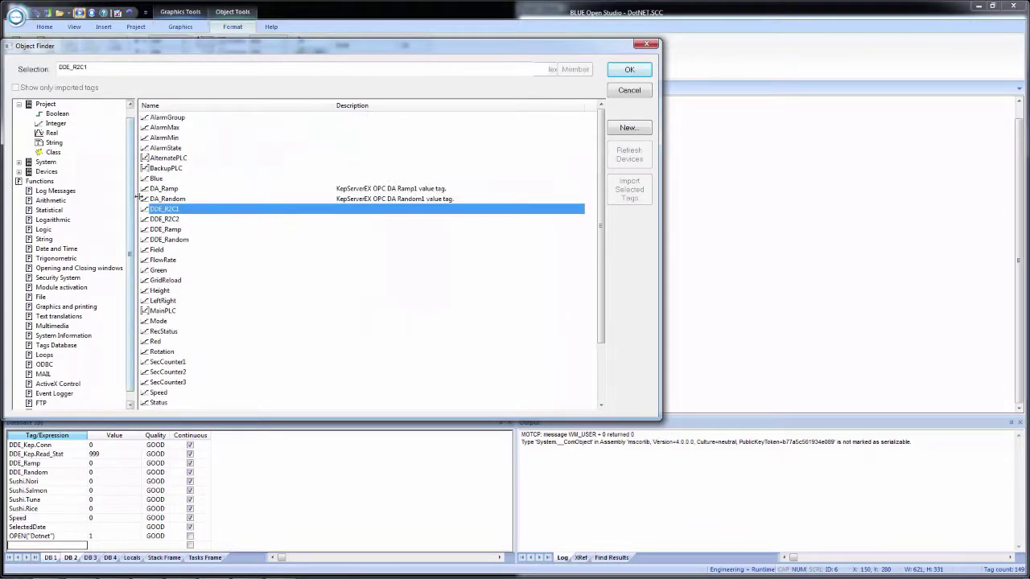
click(54, 142)
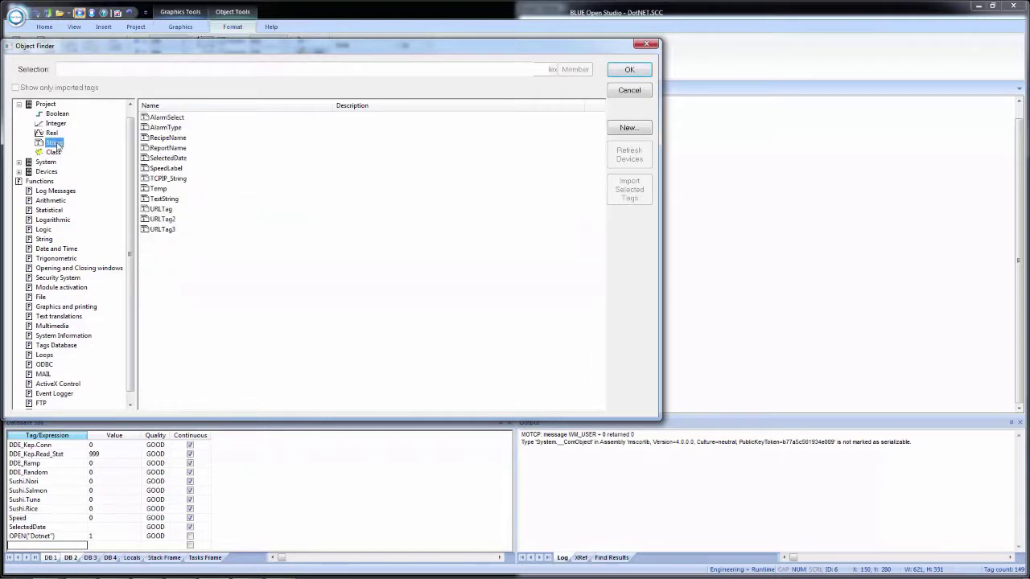
double_click(161, 229)
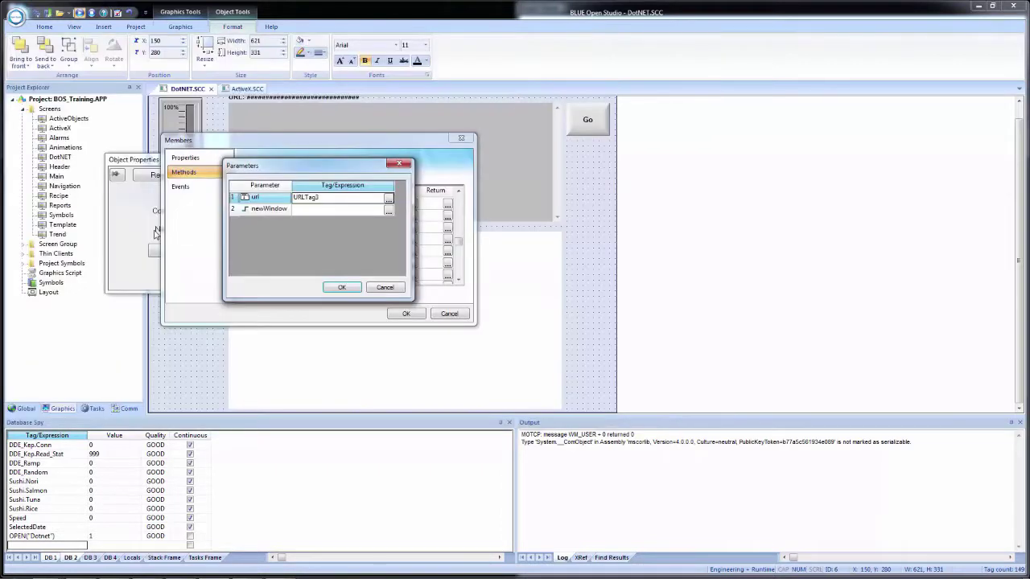
click(346, 288)
Set the Navigate trigger to the Boolean tag GoTag3 and accept the bindings
click(414, 263)
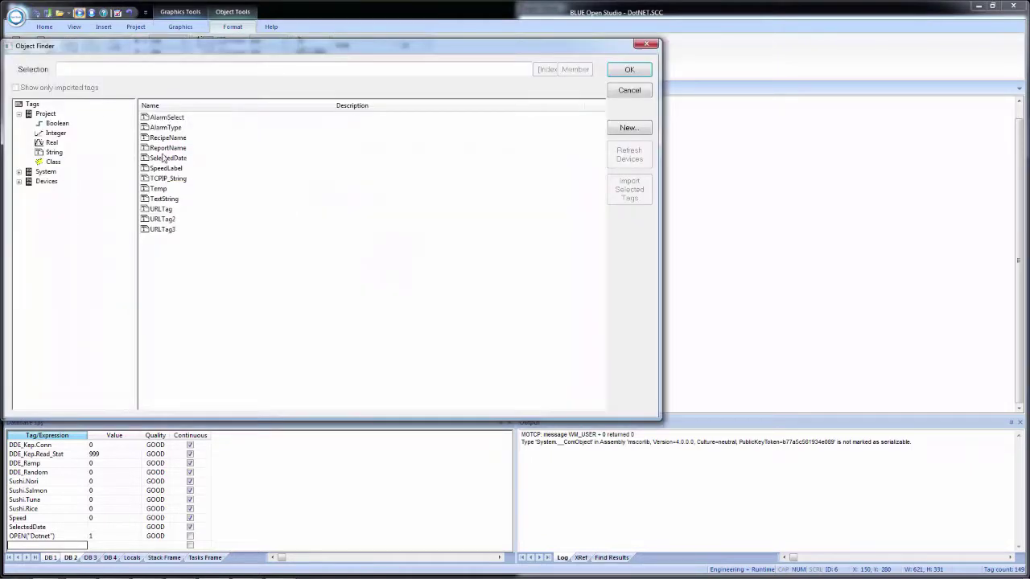
click(61, 125)
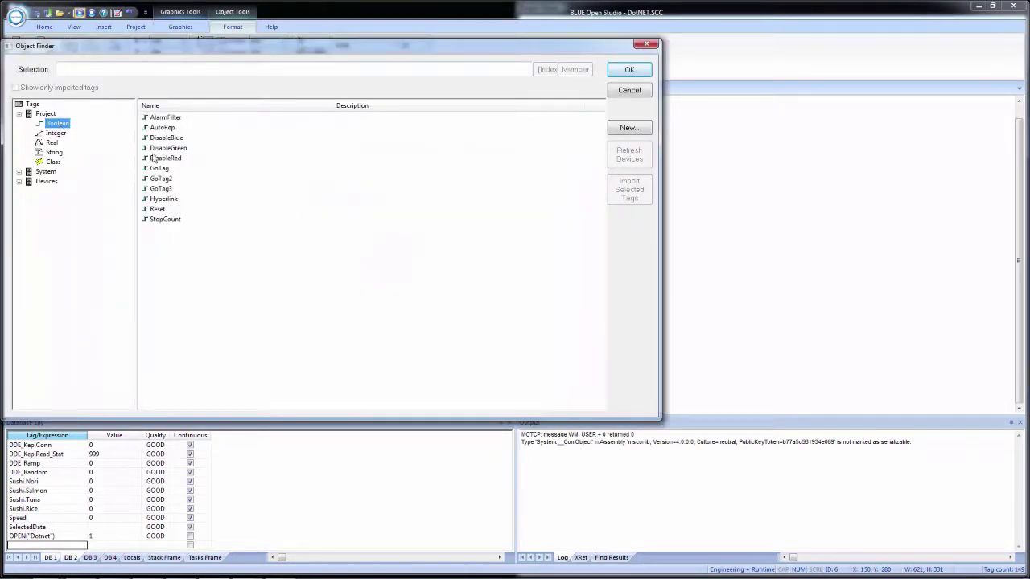
double_click(161, 189)
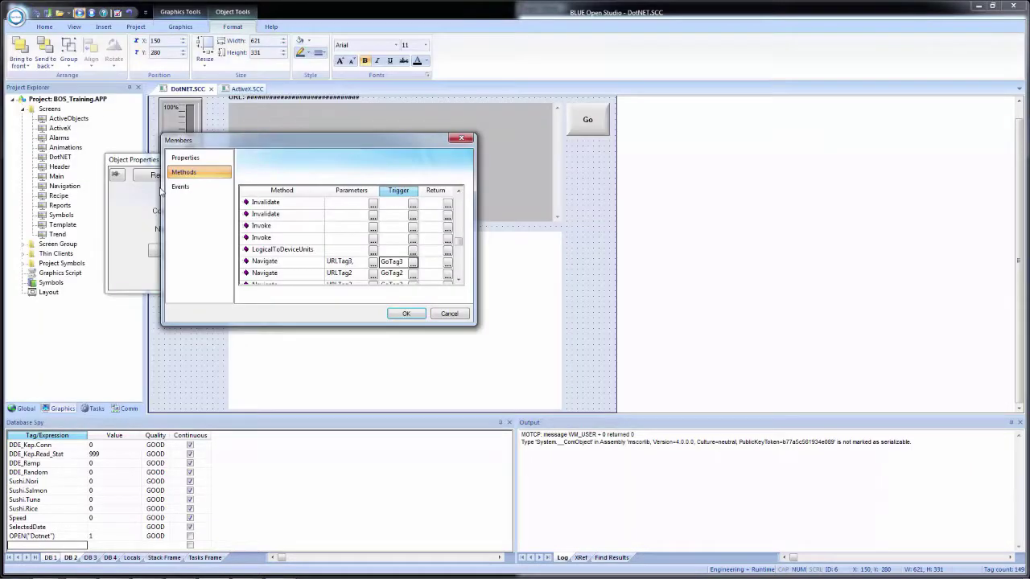
click(401, 315)
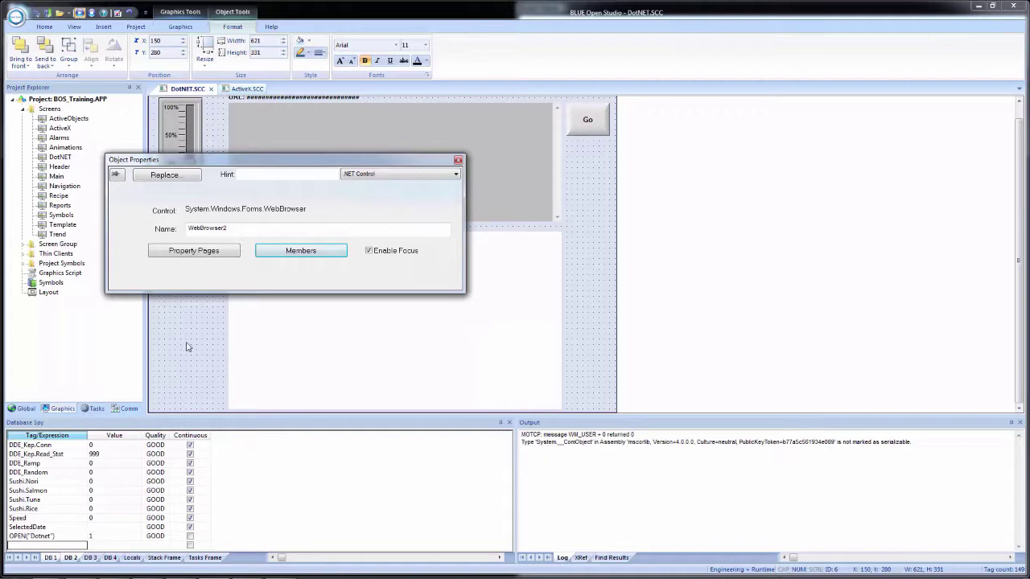
Recheck WebBrowser2's Methods list, then close it and the object properties
click(290, 253)
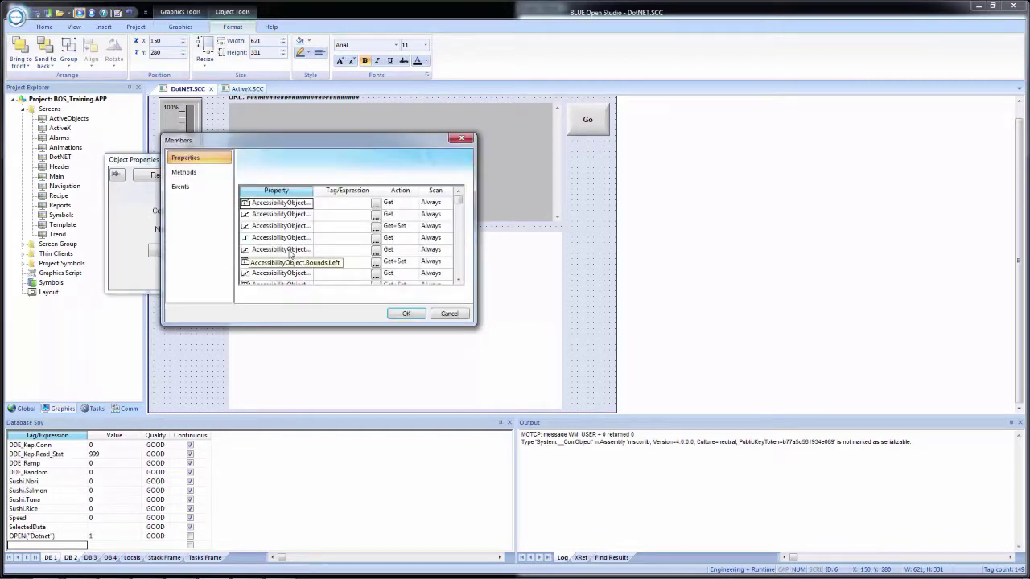
click(185, 172)
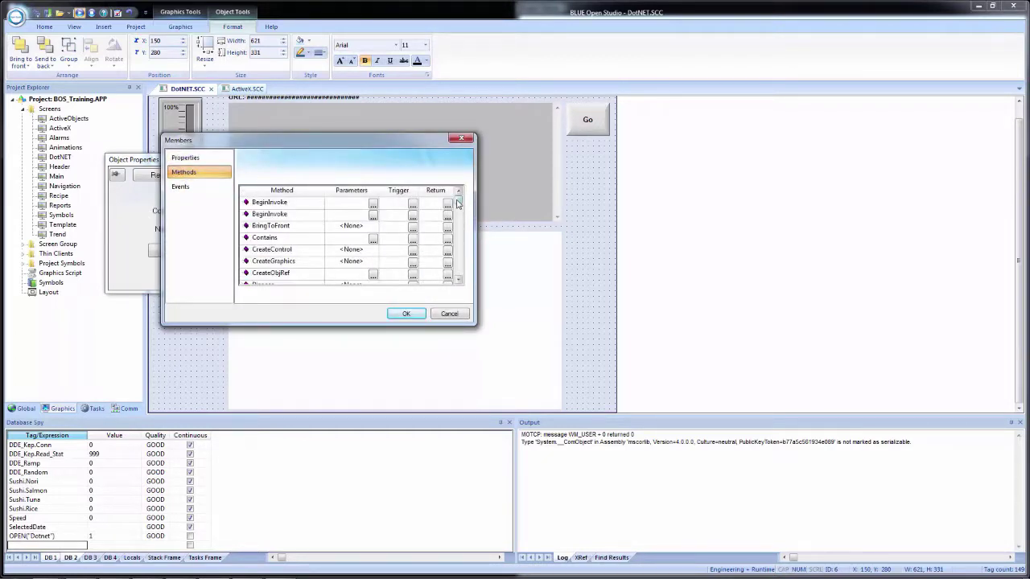
drag(457, 205, 426, 243)
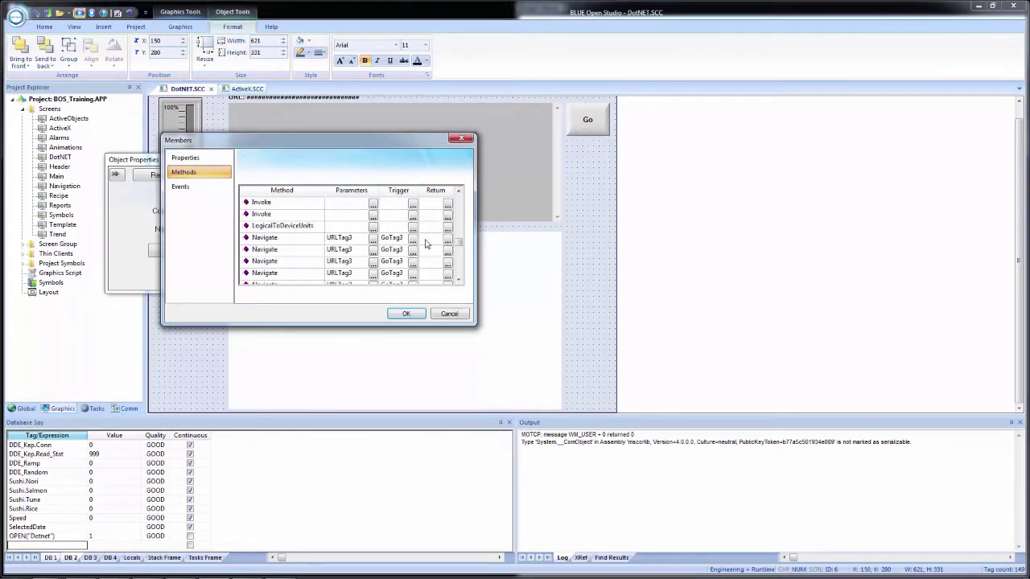
click(404, 314)
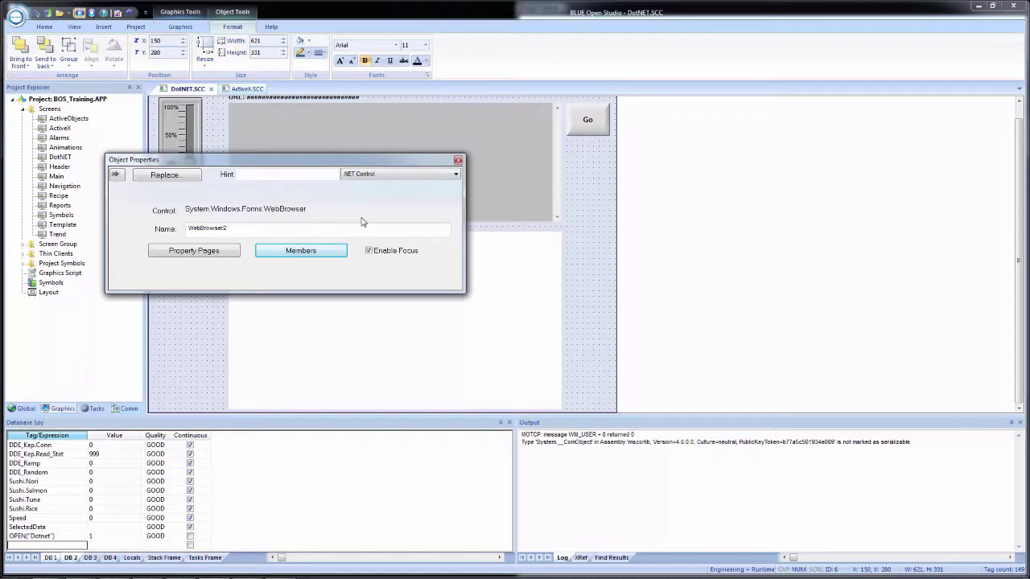
click(459, 159)
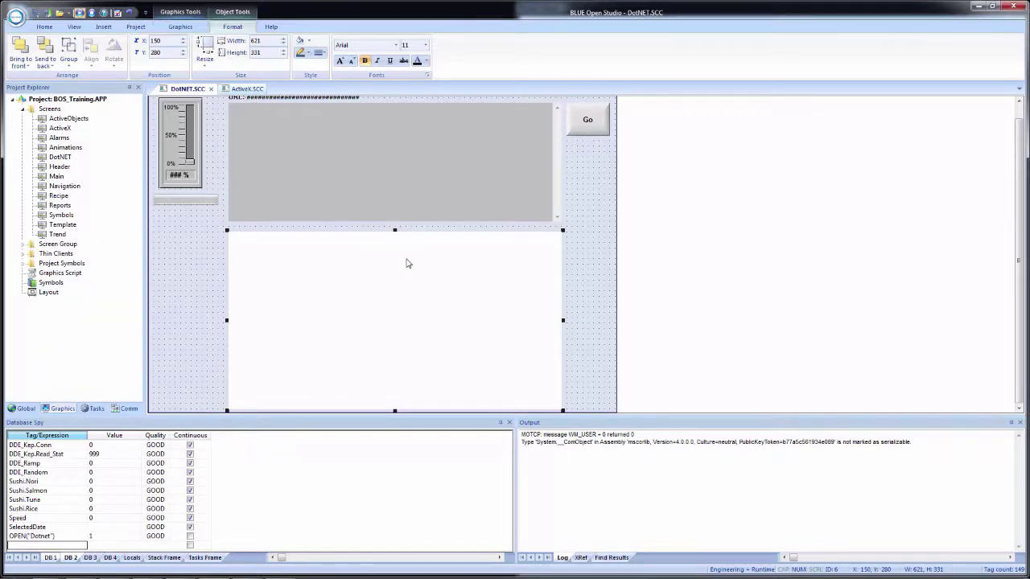
Copy the Website and PDF buttons from ActiveX.SCC and paste them under the Go button on DotNET.SCC
click(247, 89)
click(614, 234)
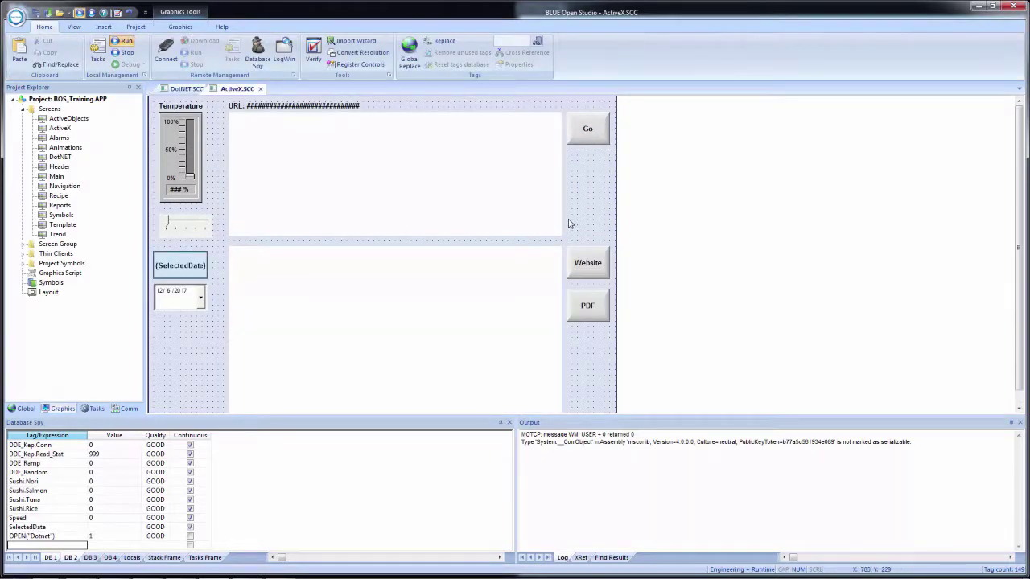
drag(566, 218, 614, 368)
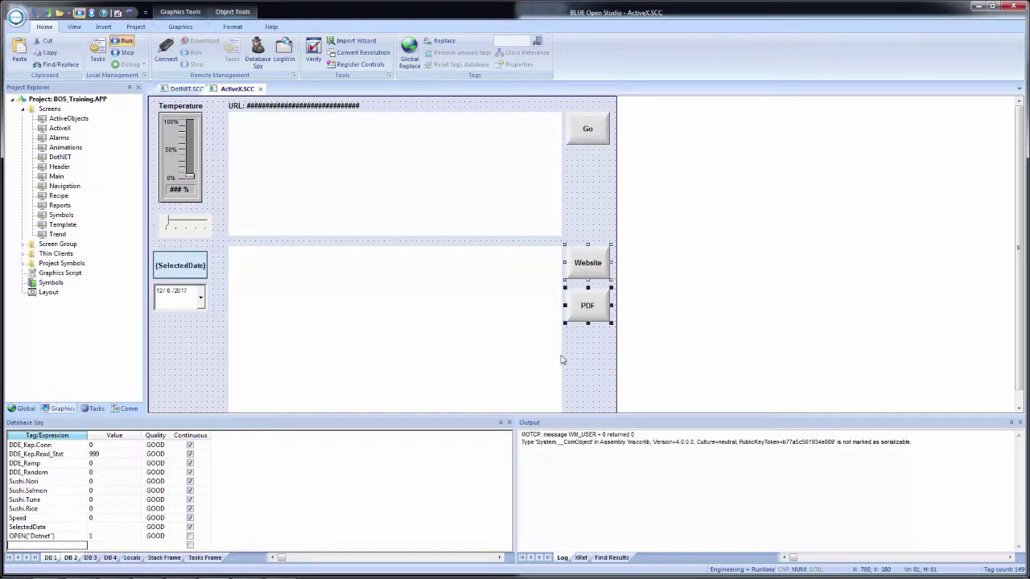
click(185, 89)
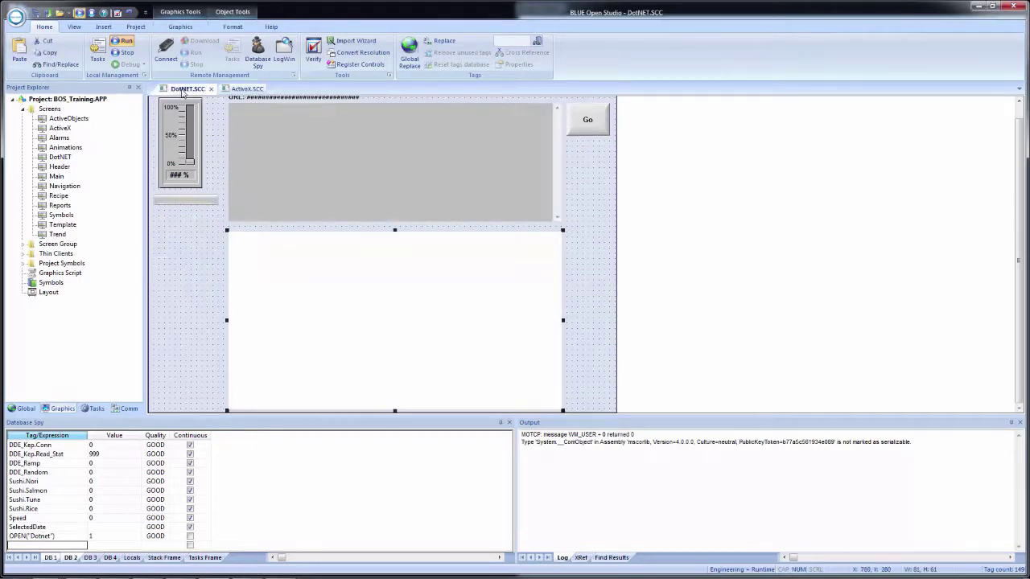
key(ctrl+v)
drag(161, 121, 587, 256)
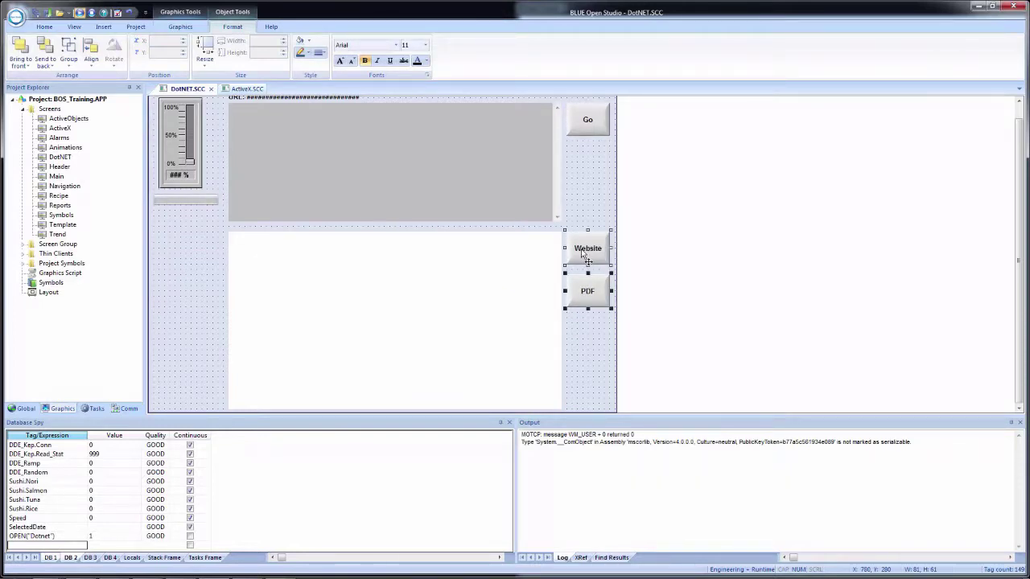
Replace the Website button's old Navigate2 call with a $URLTag3 assignment in its On Up script
click(587, 347)
click(590, 248)
double_click(590, 248)
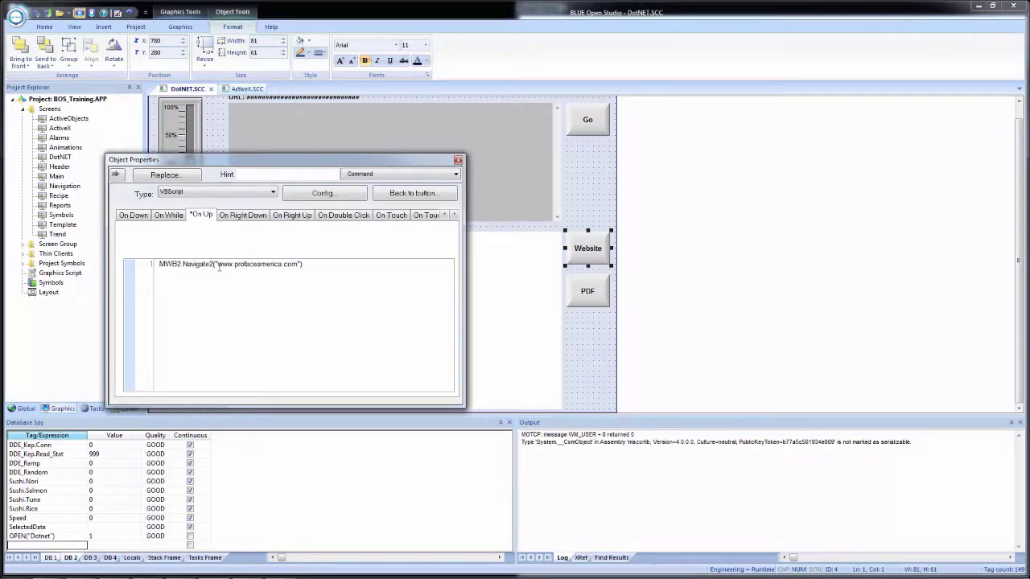
drag(215, 265, 117, 262)
key(BackSpace)
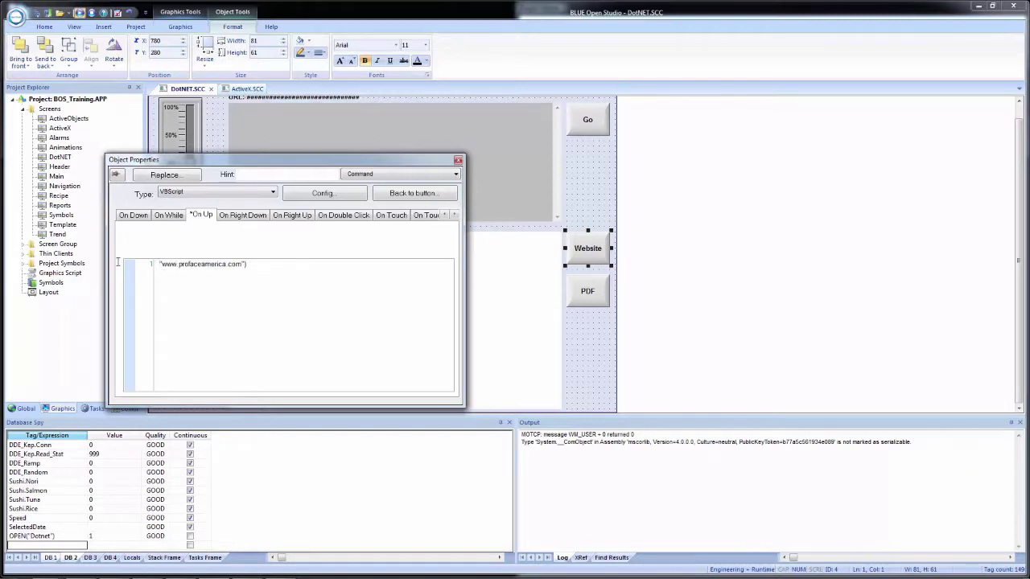
text($url)
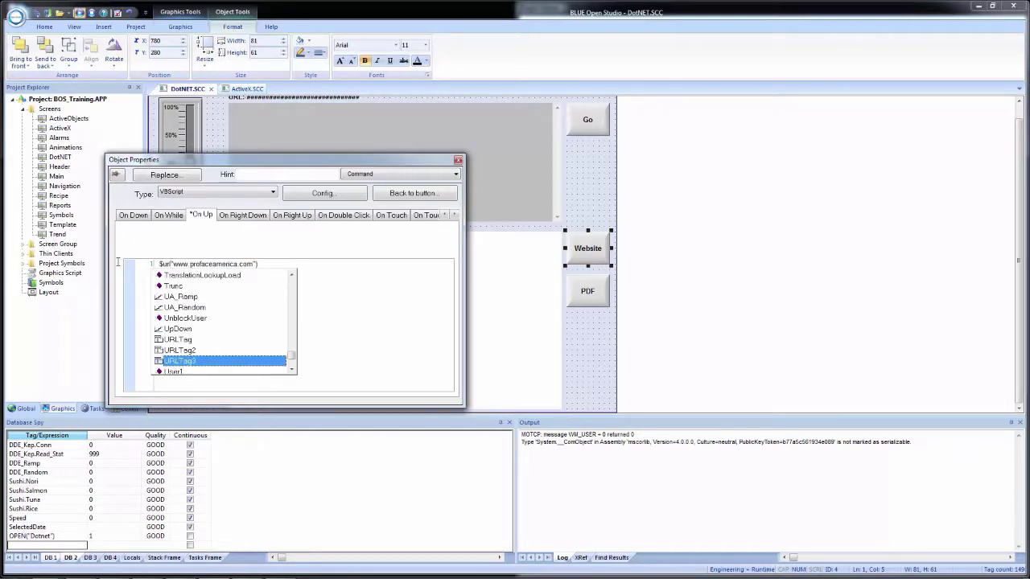
key(Return)
text(=)
click(313, 267)
key(BackSpace)
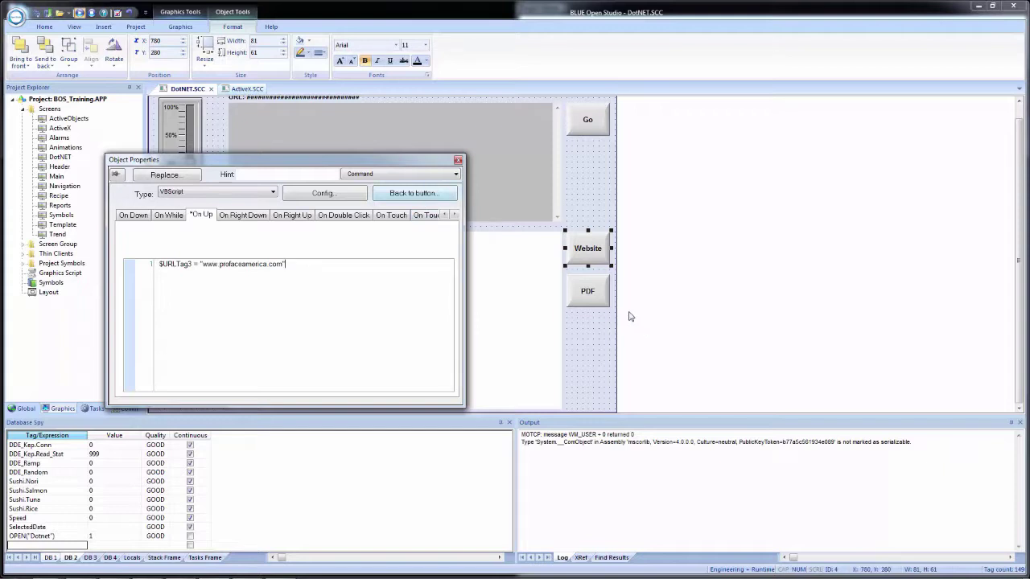
Replace the PDF button's Navigate2 call with $URLTag3 = $GetAppPath() & "BOSDS.pdf"
click(586, 296)
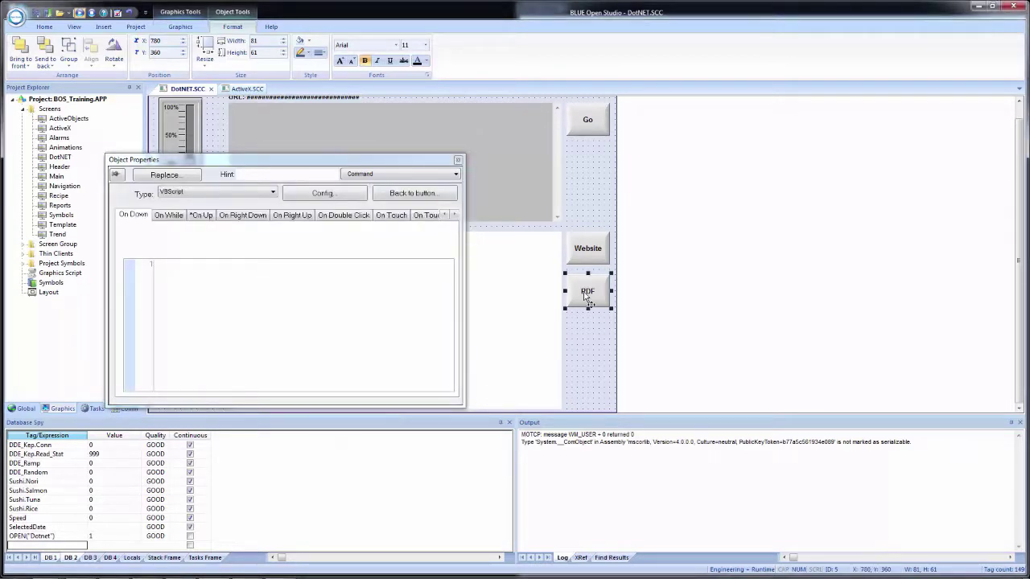
click(200, 216)
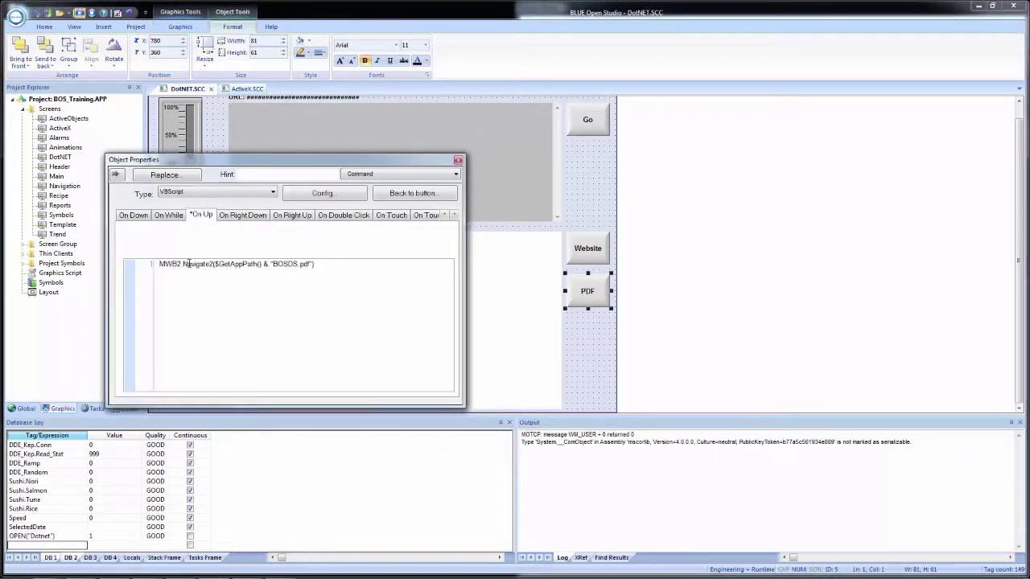
drag(215, 264, 157, 264)
key(BackSpace)
text($)
text(ur)
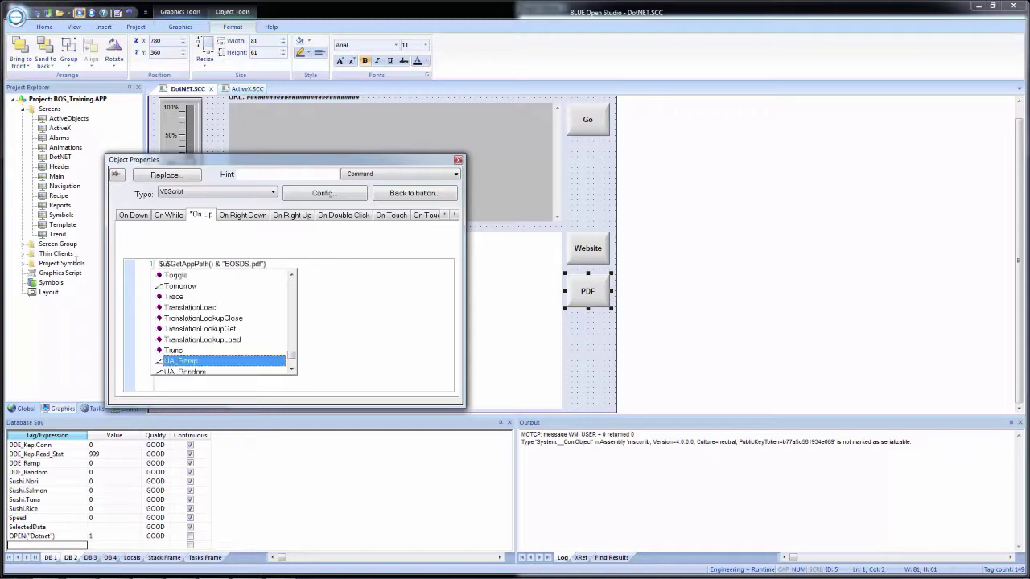
key(Down)
key(Down)
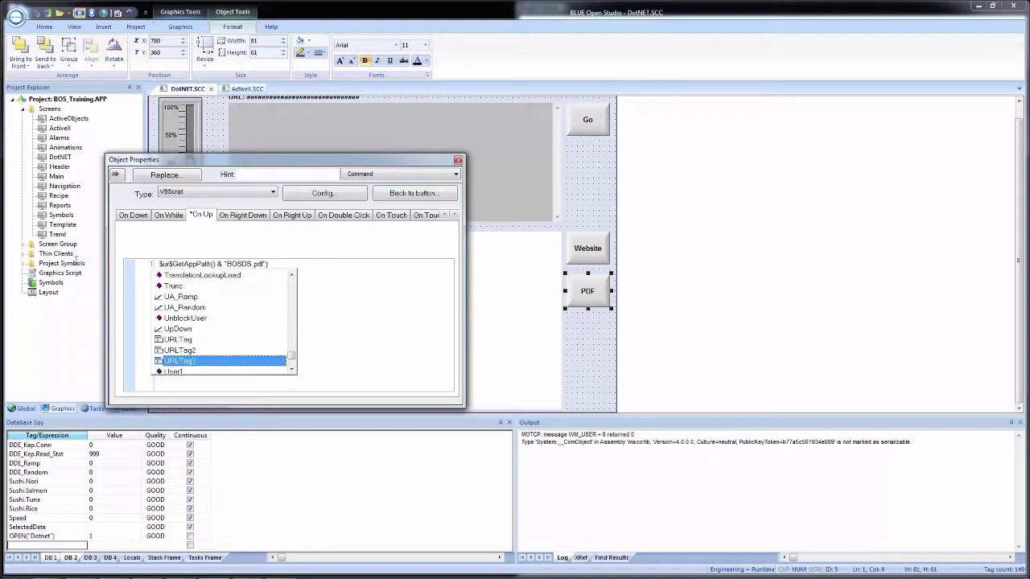
key(Return)
text(=)
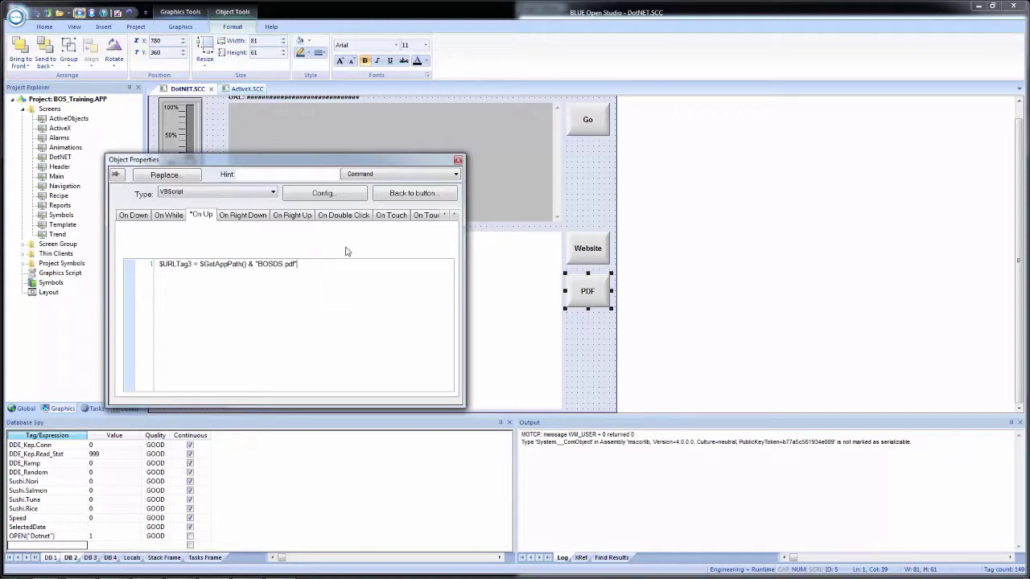
Run the project beside the editor and test the Website and PDF buttons on the running DotNET screen
click(577, 339)
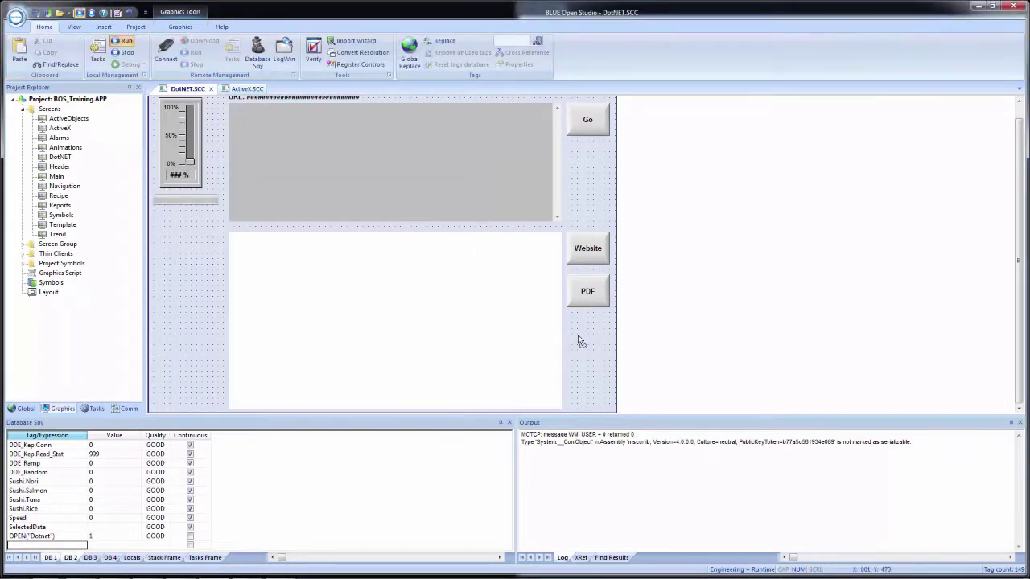
key(super+Left)
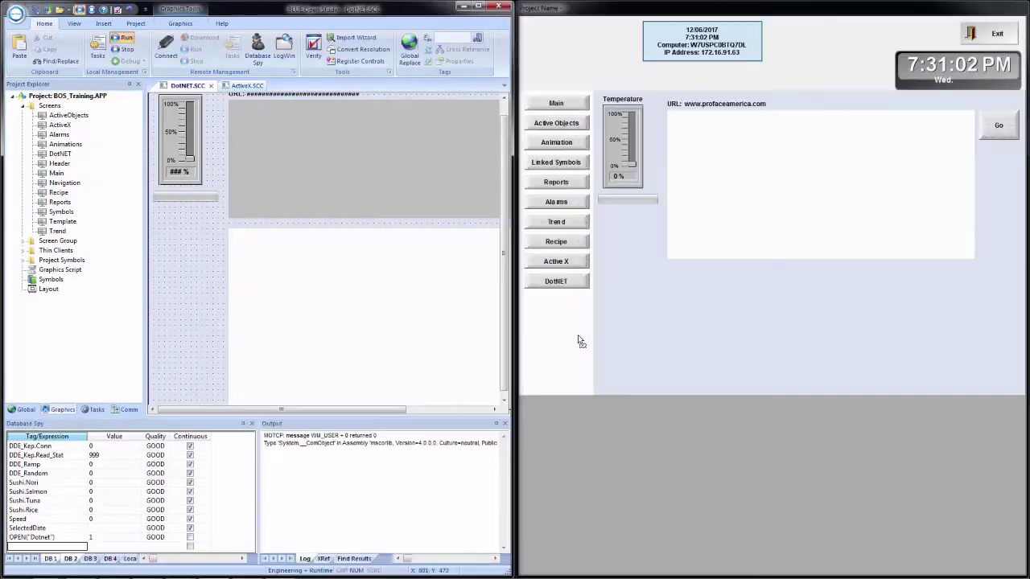
click(29, 10)
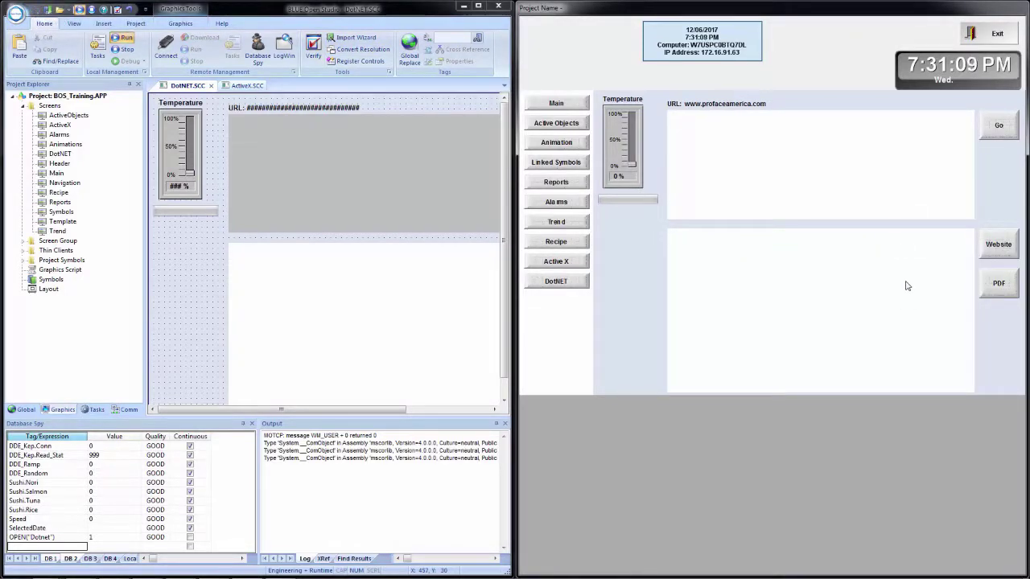
click(996, 245)
click(998, 288)
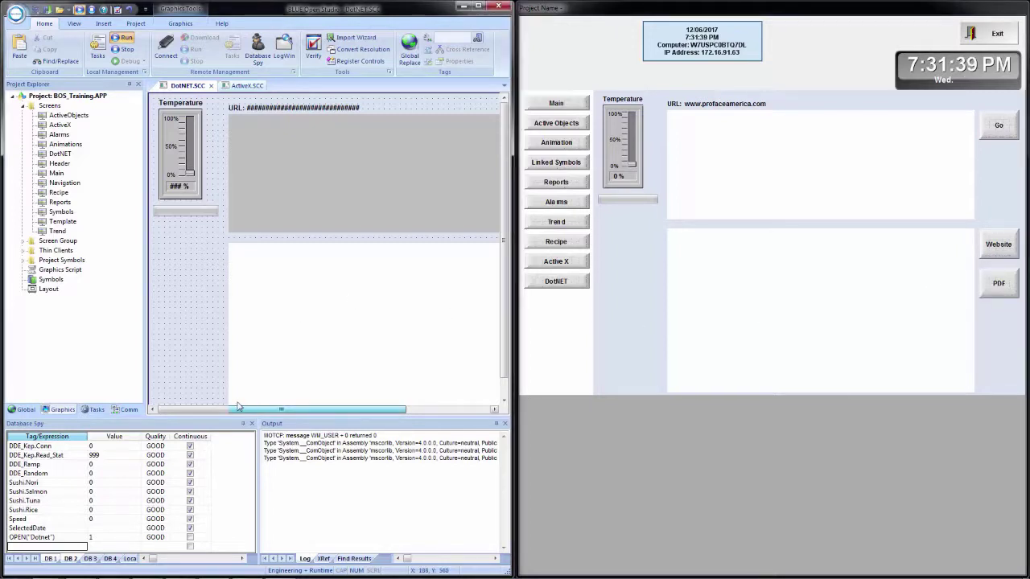
Duplicate the Go button below PDF and set the copy's On Up Toggle Tag to GoTag3
drag(233, 409, 377, 433)
click(472, 131)
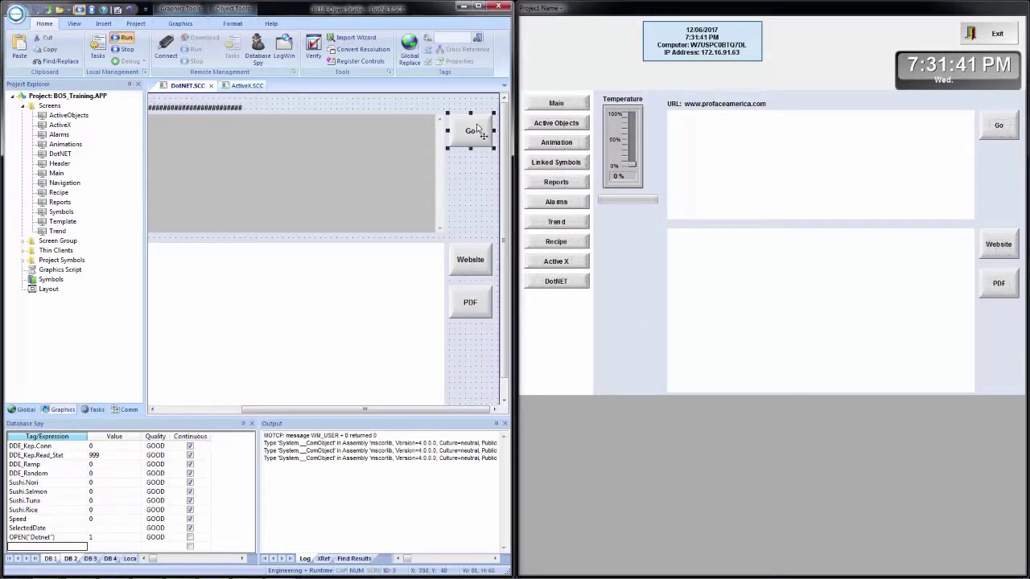
drag(472, 131, 497, 354)
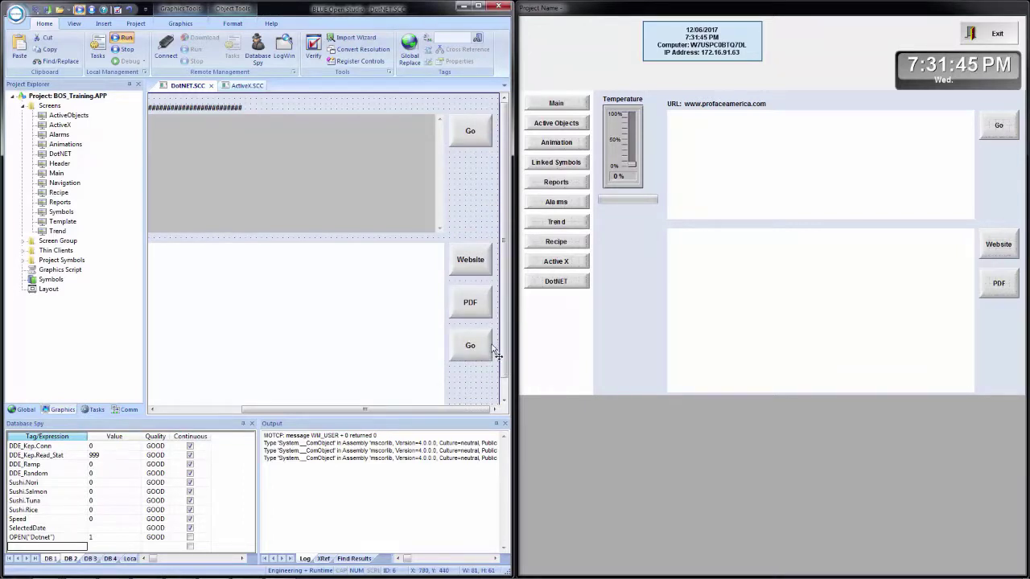
click(482, 345)
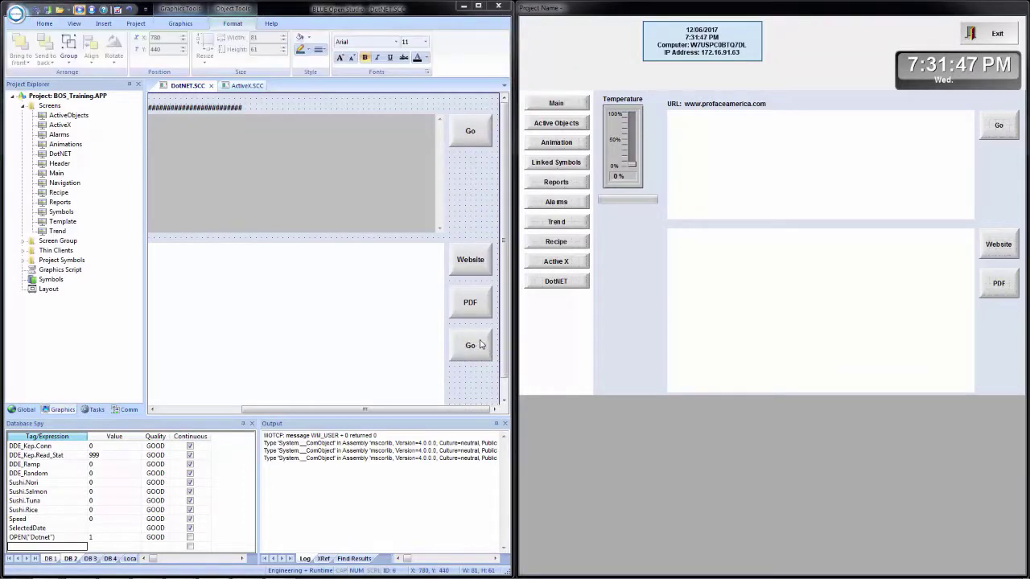
double_click(481, 346)
click(201, 216)
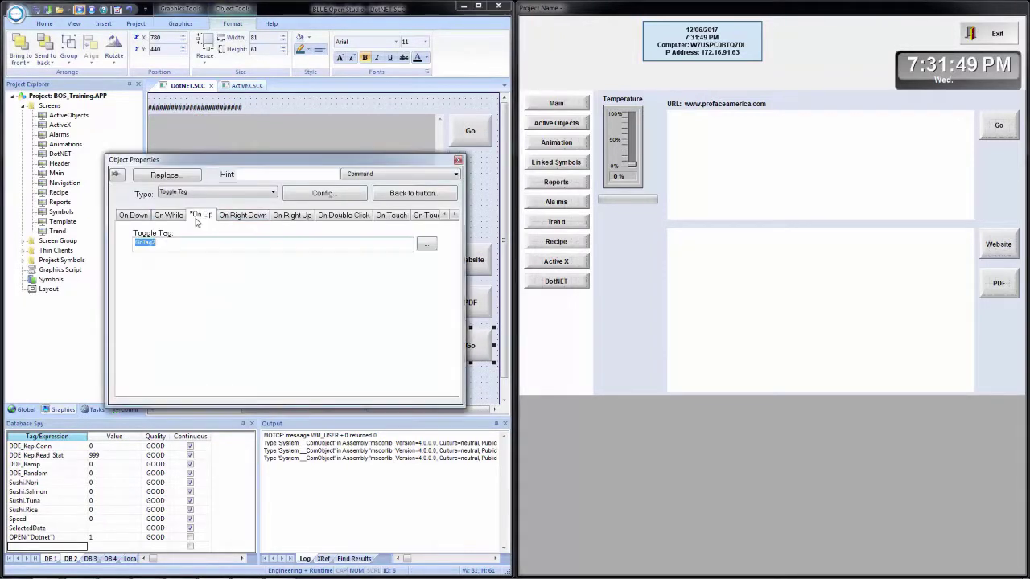
click(164, 246)
In the runtime, load the Pro-face website, then the PDF, into the lower browser via the new Go button
click(482, 193)
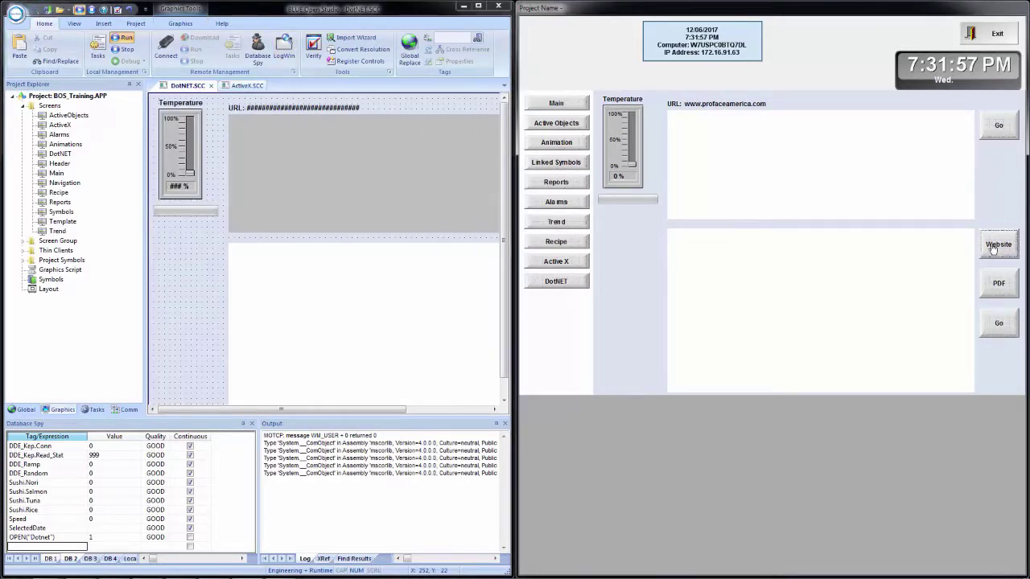
click(1009, 325)
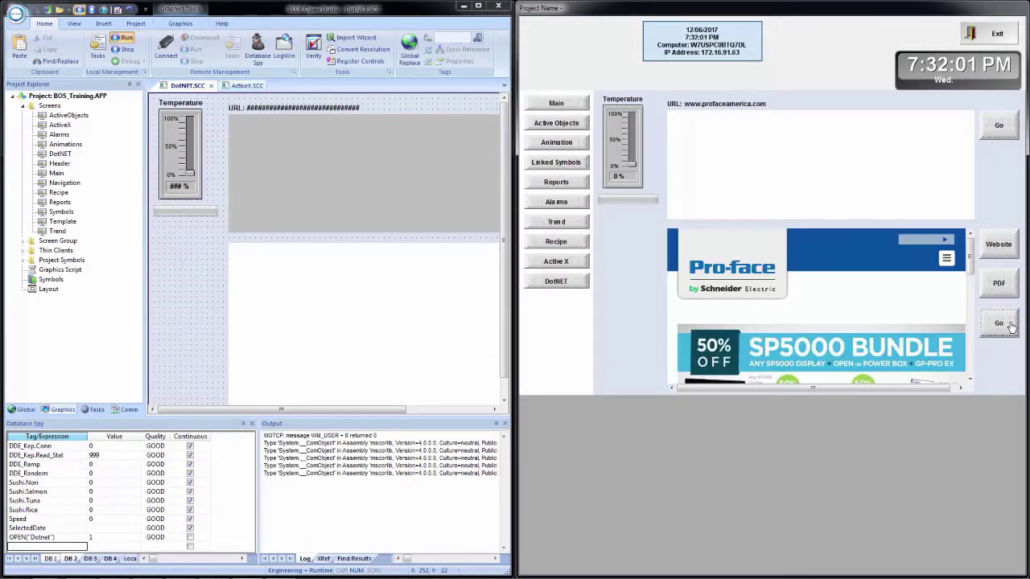
click(1008, 286)
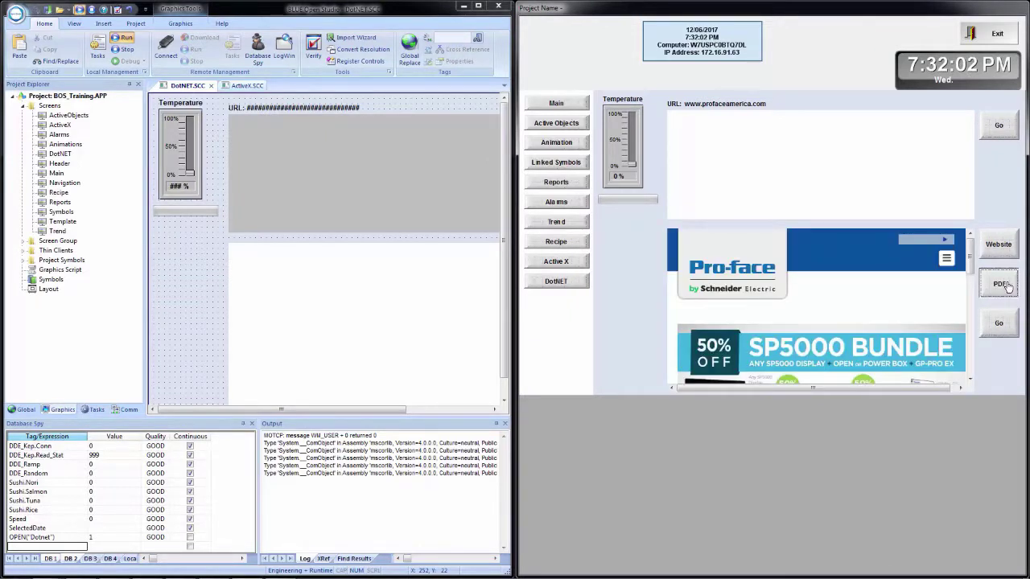
click(1009, 330)
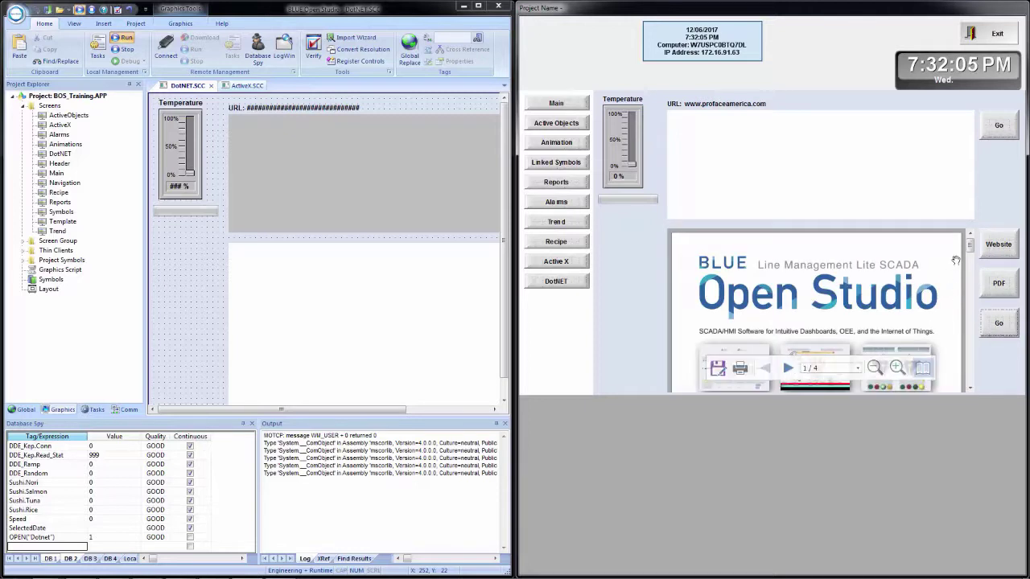
Page forward and back through BOSDS.pdf and switch it to the full reader view
mouse_move(750, 375)
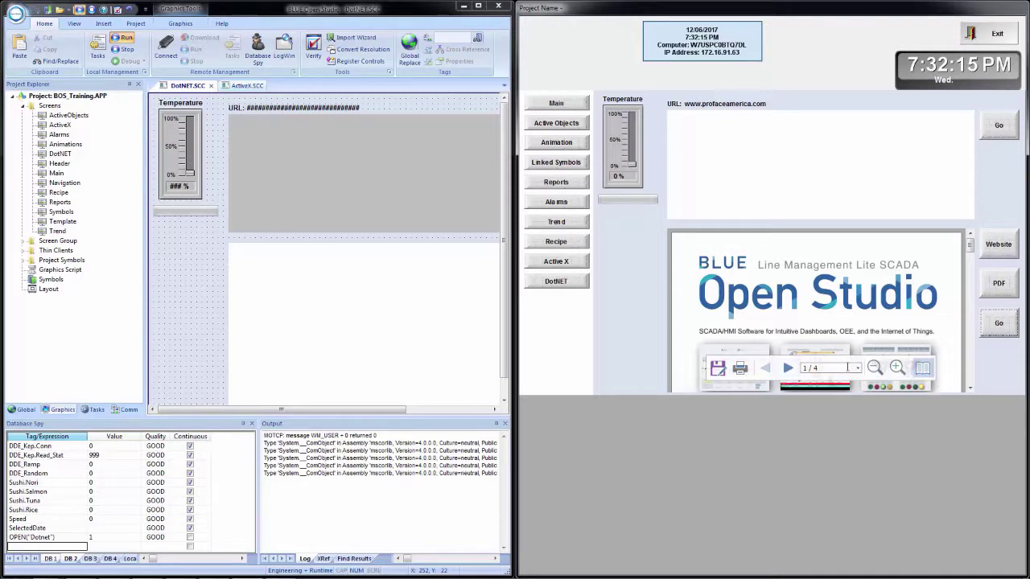
click(790, 368)
click(765, 369)
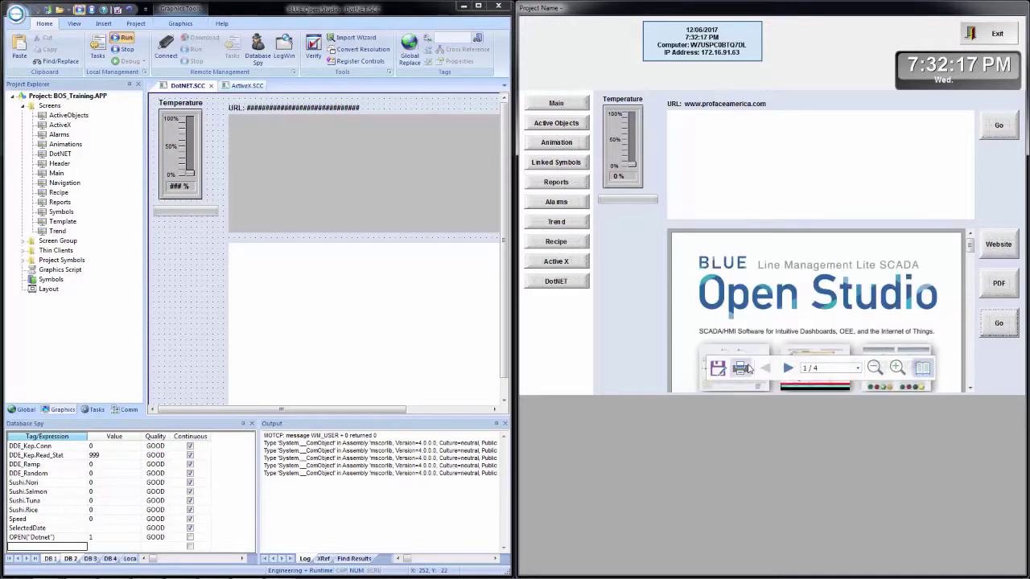
click(925, 369)
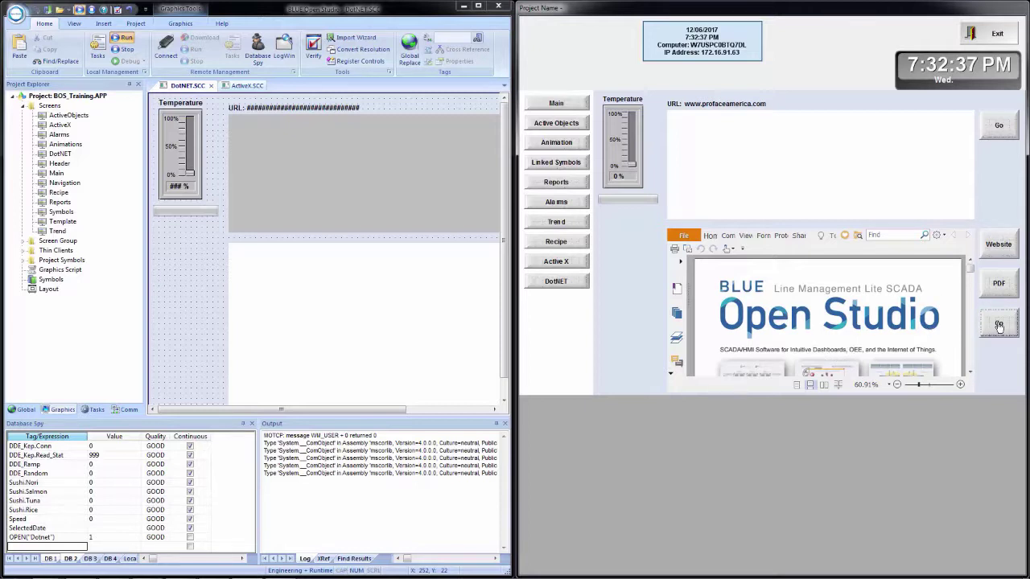
drag(284, 409, 367, 410)
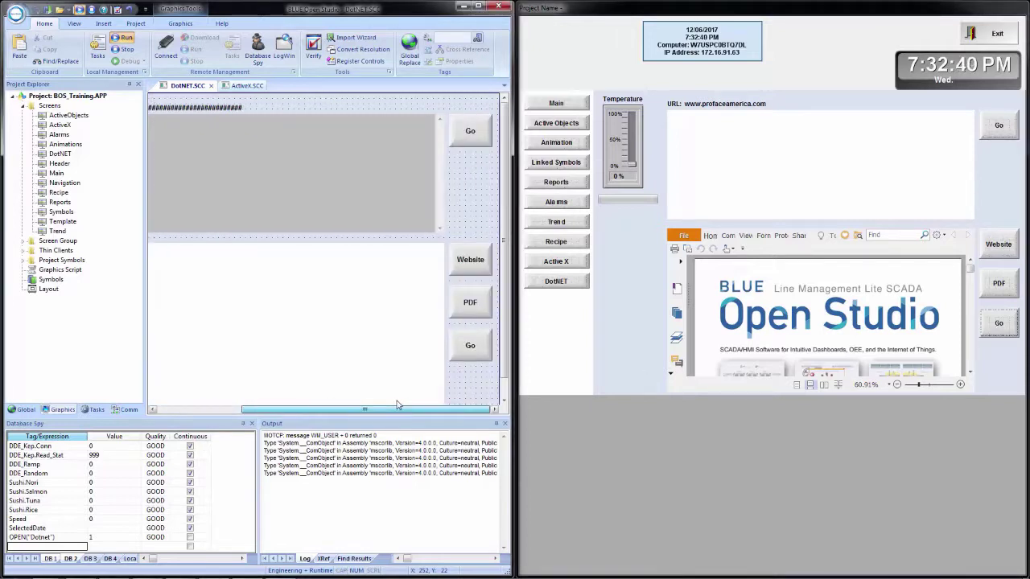
click(465, 266)
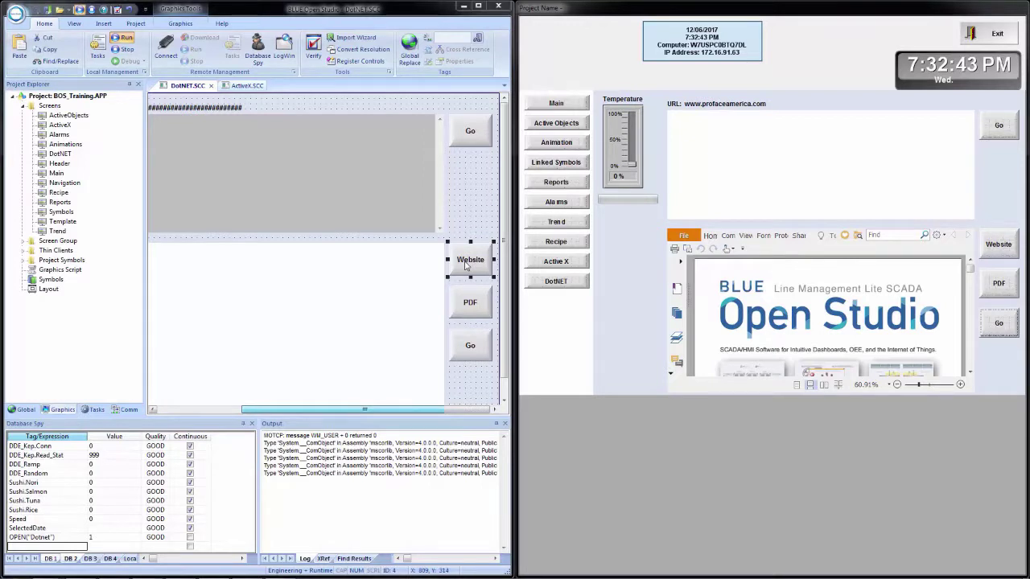
double_click(465, 266)
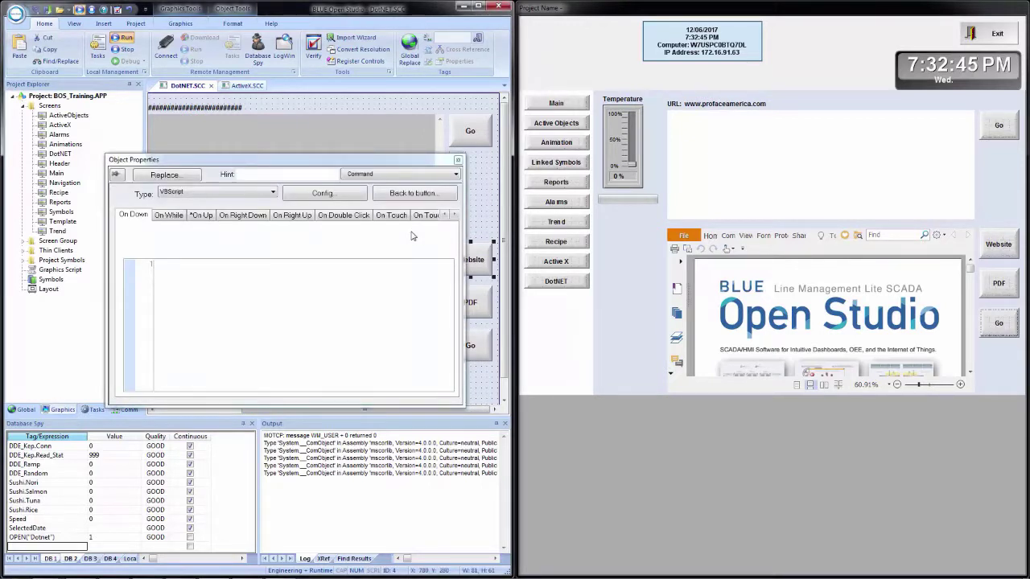
click(202, 217)
click(303, 263)
key(Home)
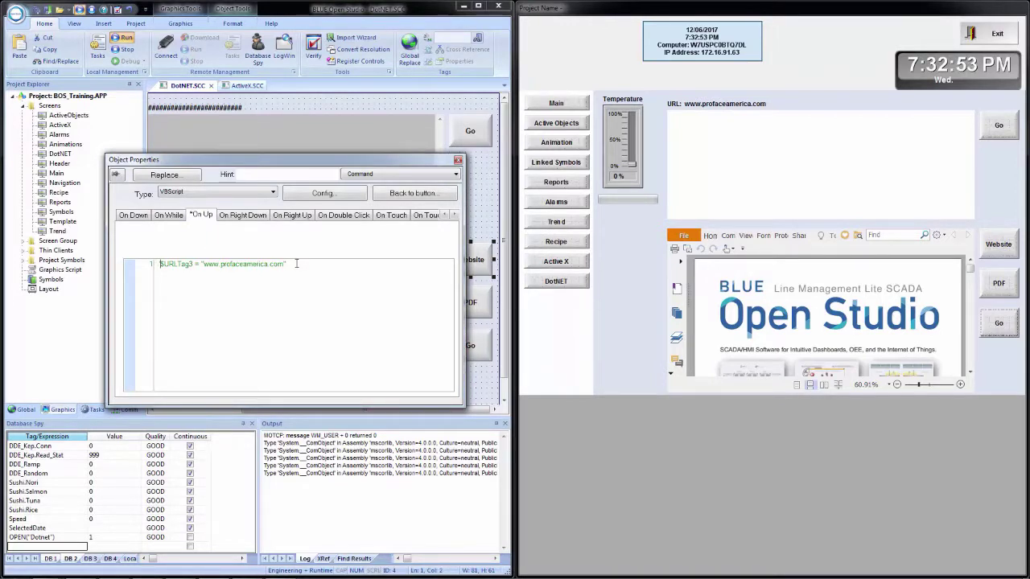
key(End)
key(Return)
text(WebBrowser2.)
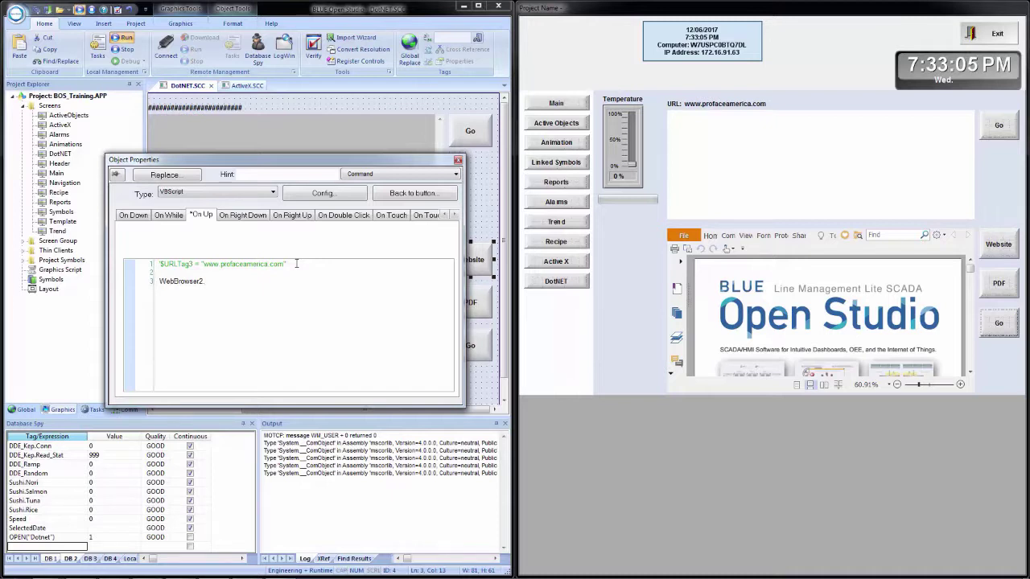
key(BackSpace)
key(BackSpace)
key(BackSpace)
key(BackSpace)
key(BackSpace)
key(BackSpace)
key(BackSpace)
key(BackSpace)
click(458, 160)
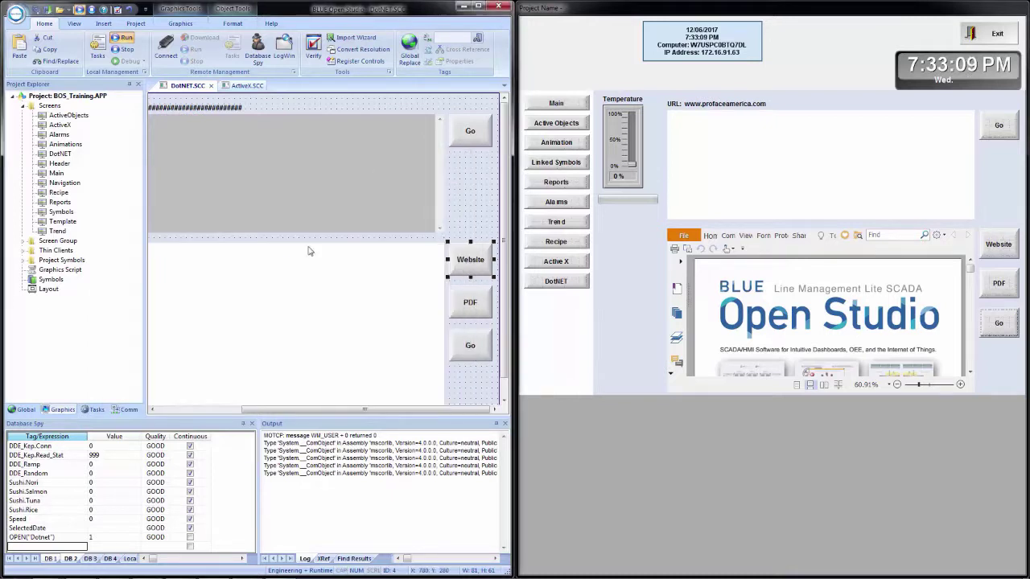
Confirm the browser object is named WebBrowser2, then try and remove a browser reference in the Website script
double_click(304, 333)
double_click(250, 227)
key(ctrl+c)
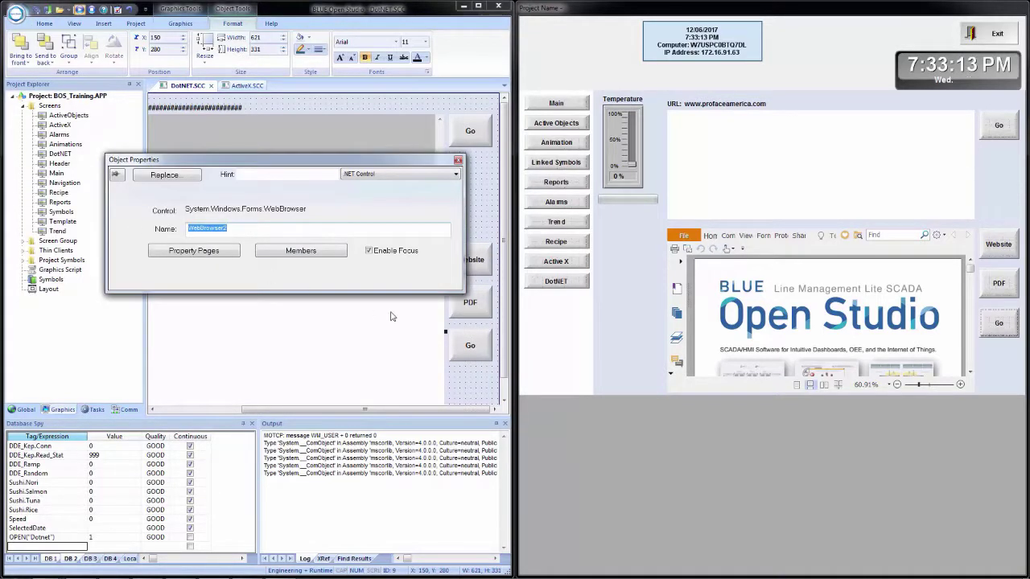
click(469, 259)
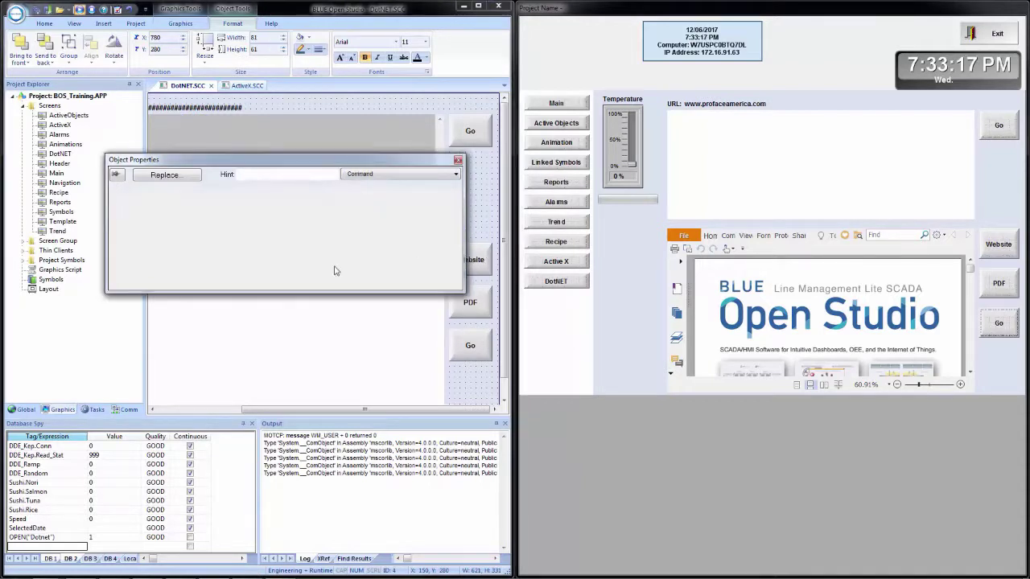
click(201, 216)
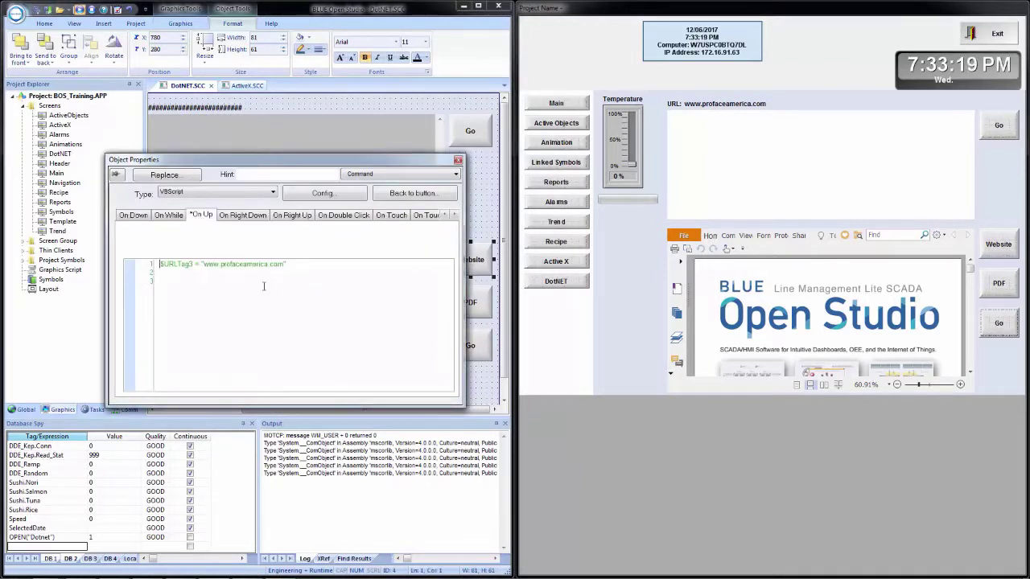
key(ctrl+v)
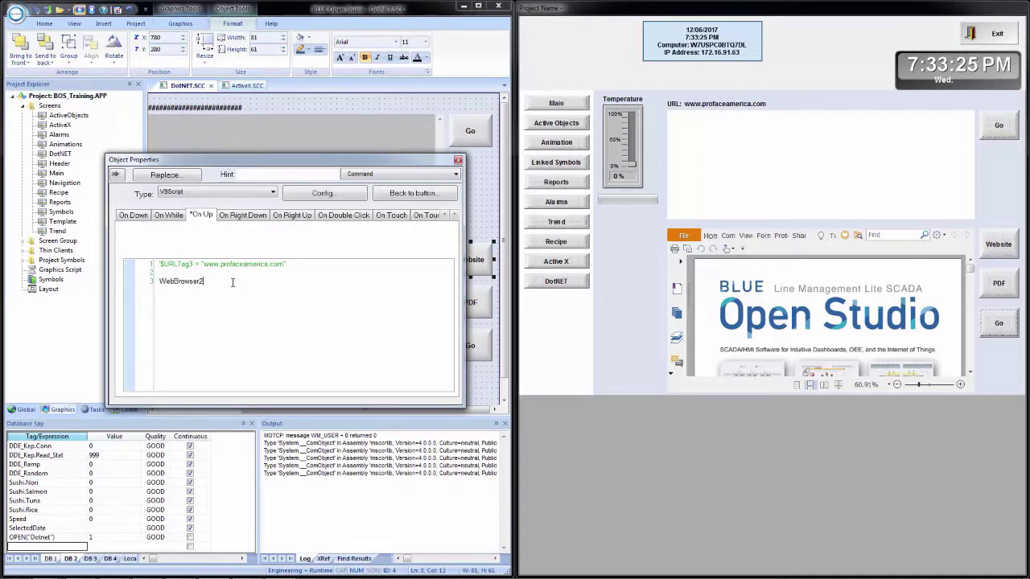
key(BackSpace)
key(BackSpace)
key(BackSpace)
key(BackSpace)
key(BackSpace)
key(BackSpace)
key(BackSpace)
text($web)
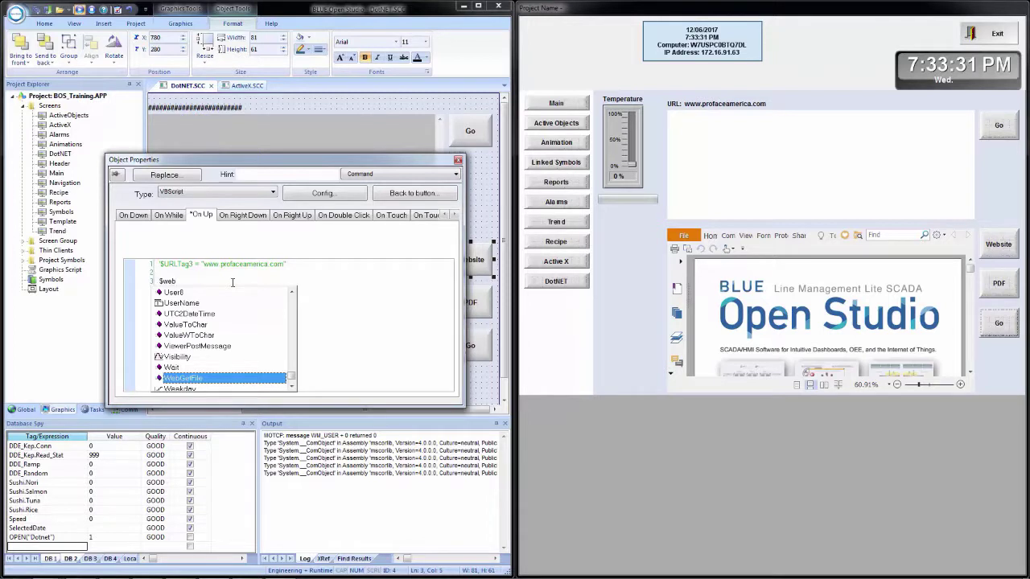
text(brow)
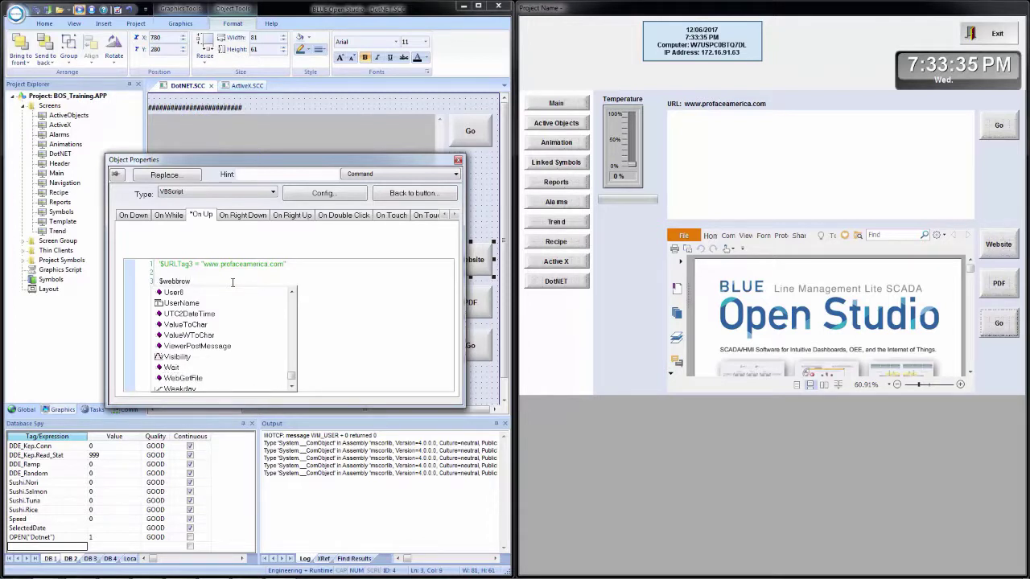
key(BackSpace)
key(BackSpace)
key(BackSpace)
key(BackSpace)
key(BackSpace)
key(BackSpace)
key(BackSpace)
key(BackSpace)
key(BackSpace)
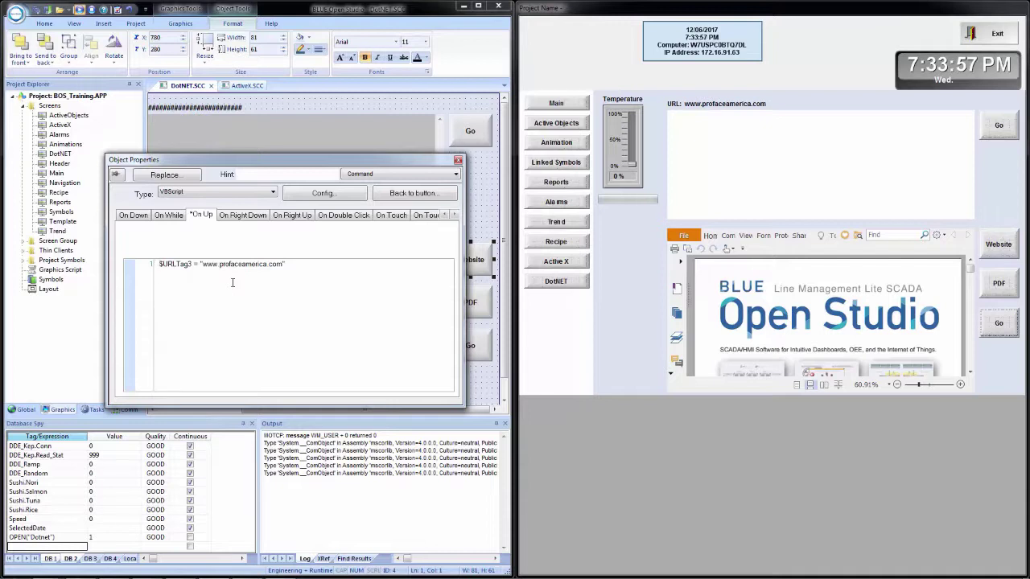
Inspect the lower Go button's On Up toggle action
click(457, 159)
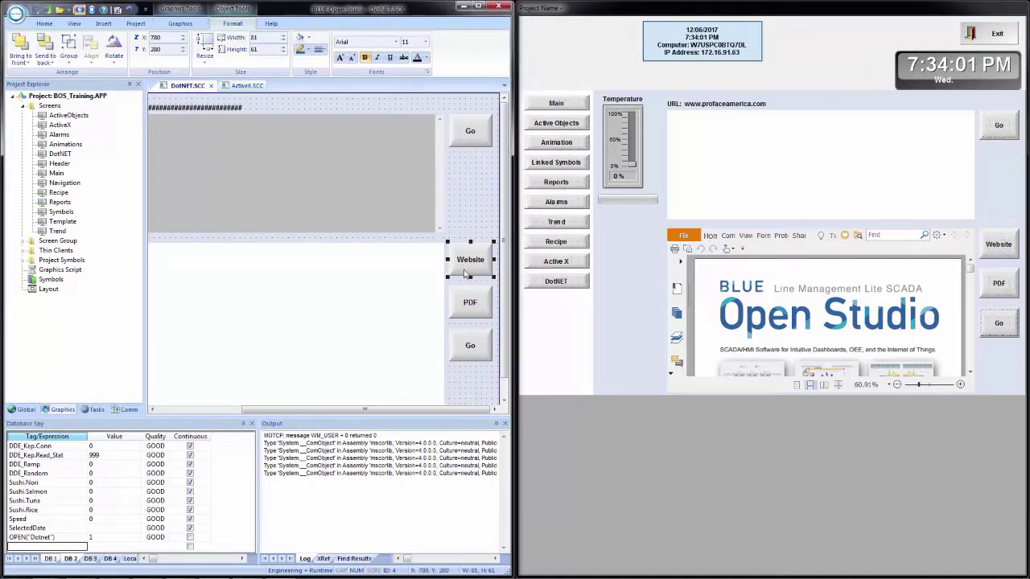
double_click(458, 346)
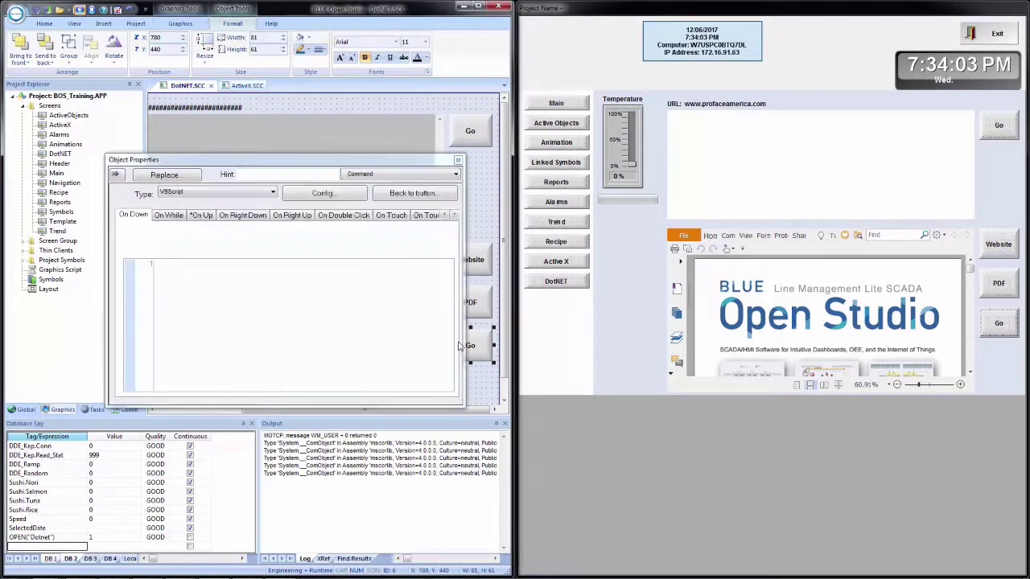
click(199, 215)
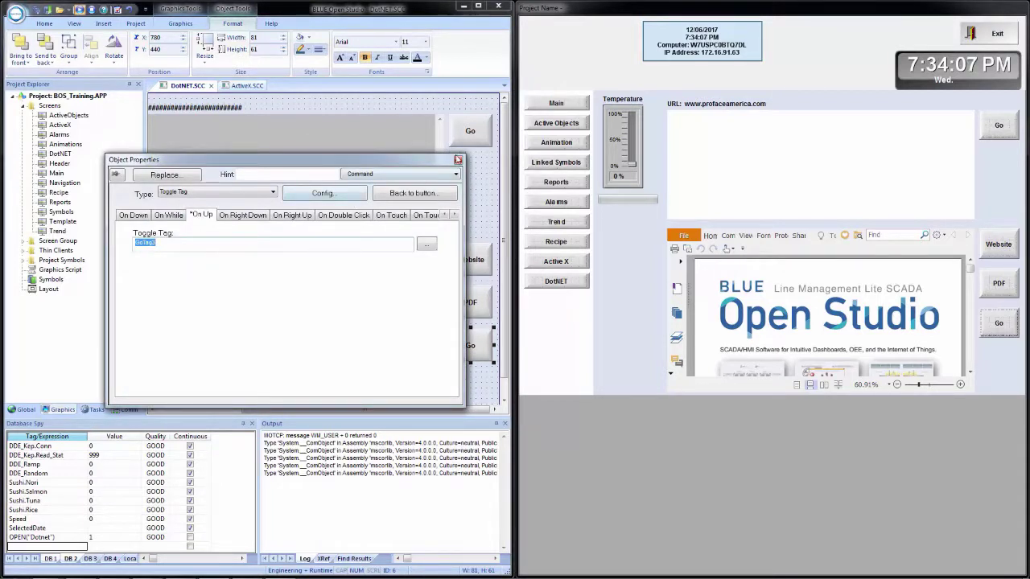
click(458, 160)
In the Website button's On Up script, start a new line 3 after the URLTag3 assignment
double_click(477, 268)
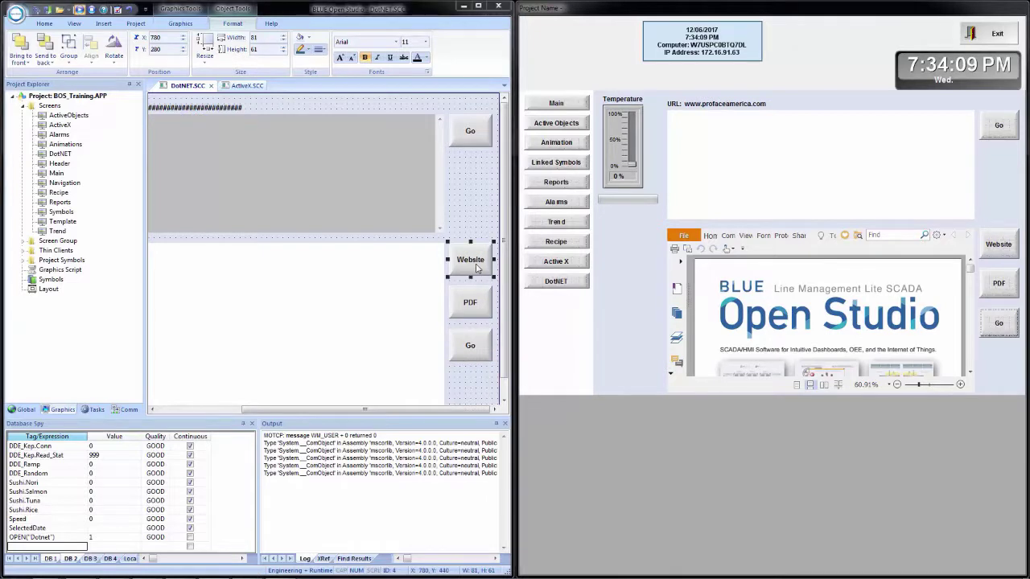
click(201, 216)
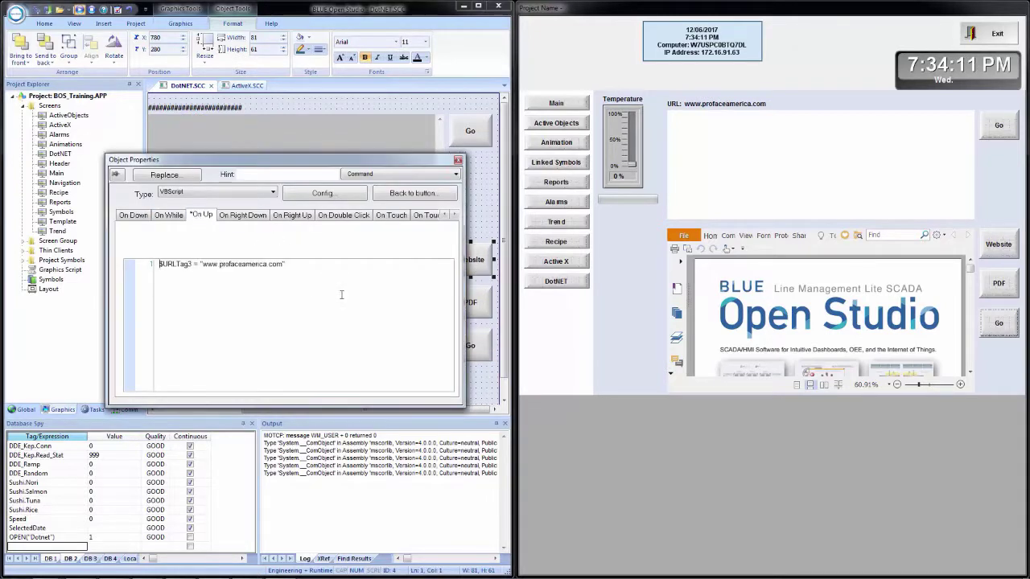
key(Return)
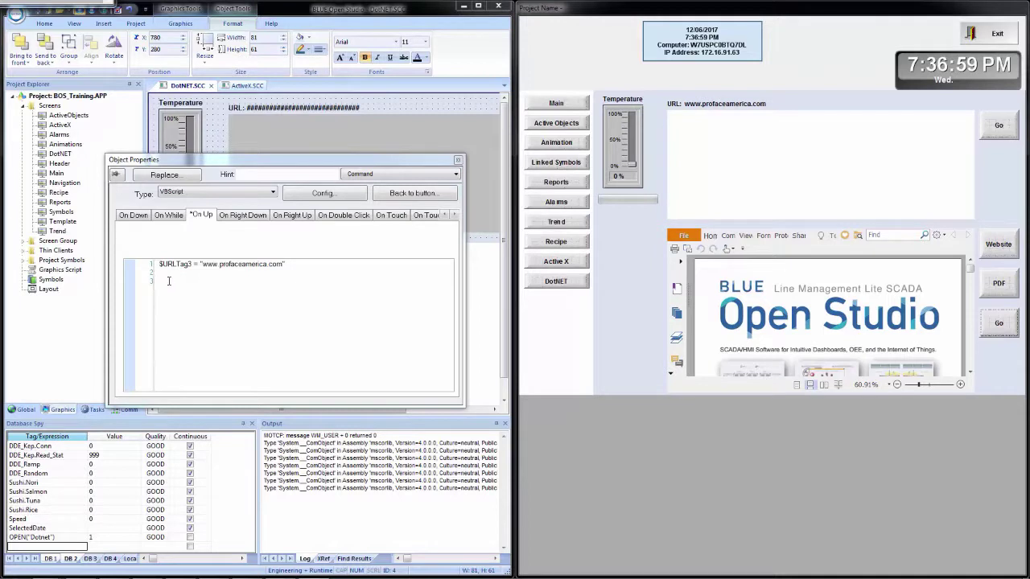
click(168, 281)
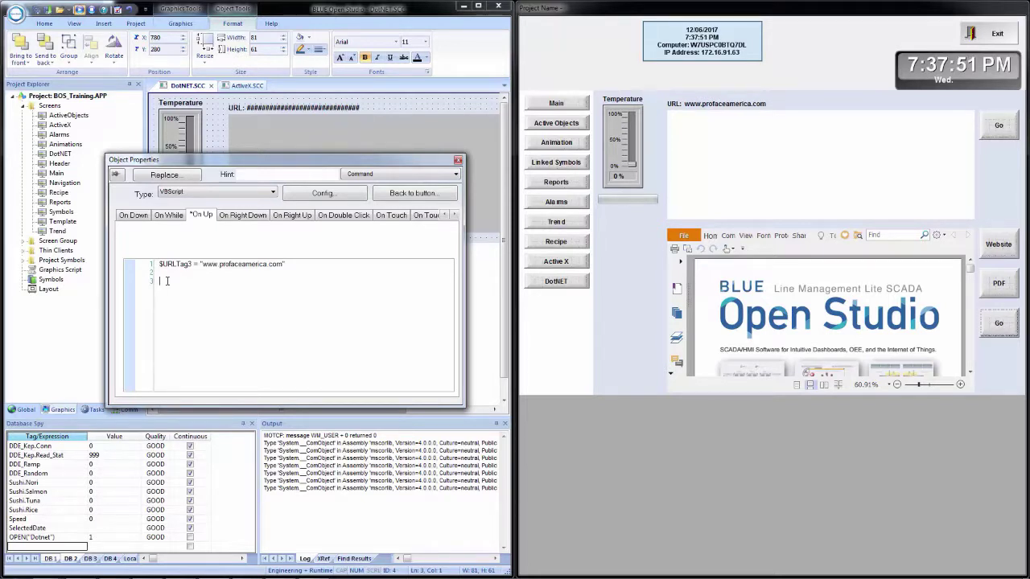
Append $GoTag3 = $GoTag3 + 1 to the Website button's On Up script and verify it passes the script check
text($go)
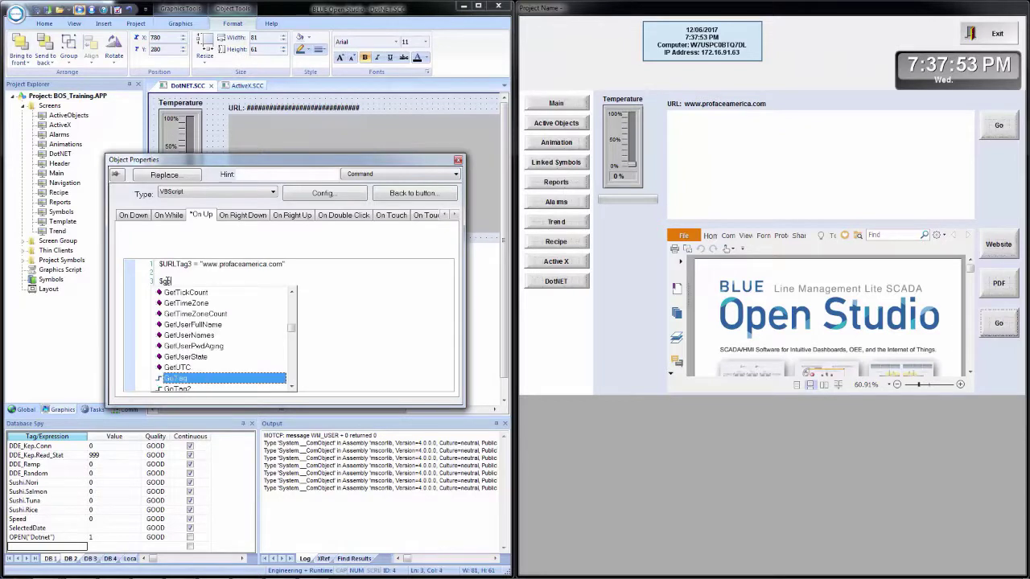
key(Down)
key(Down)
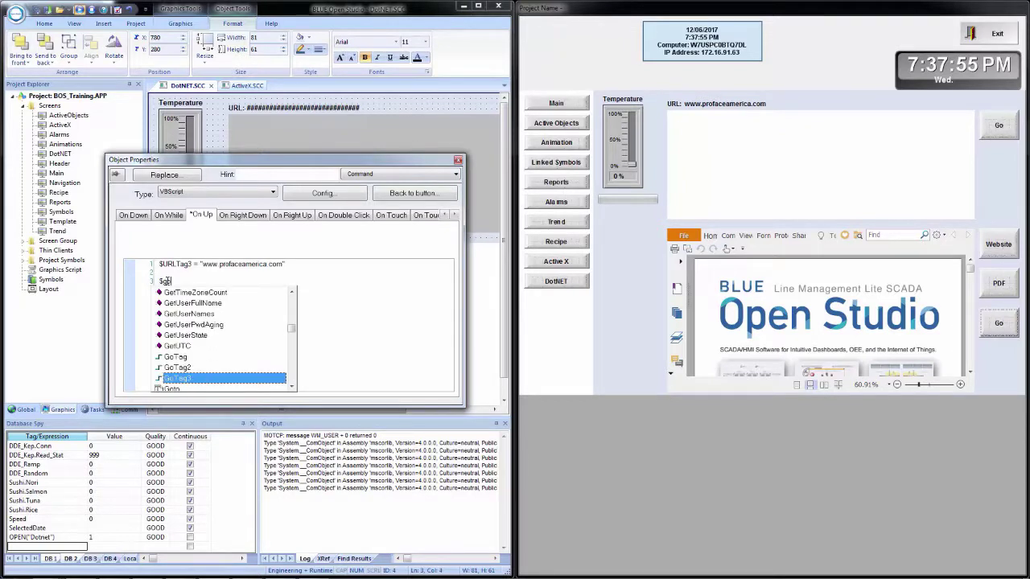
key(Return)
text(= )
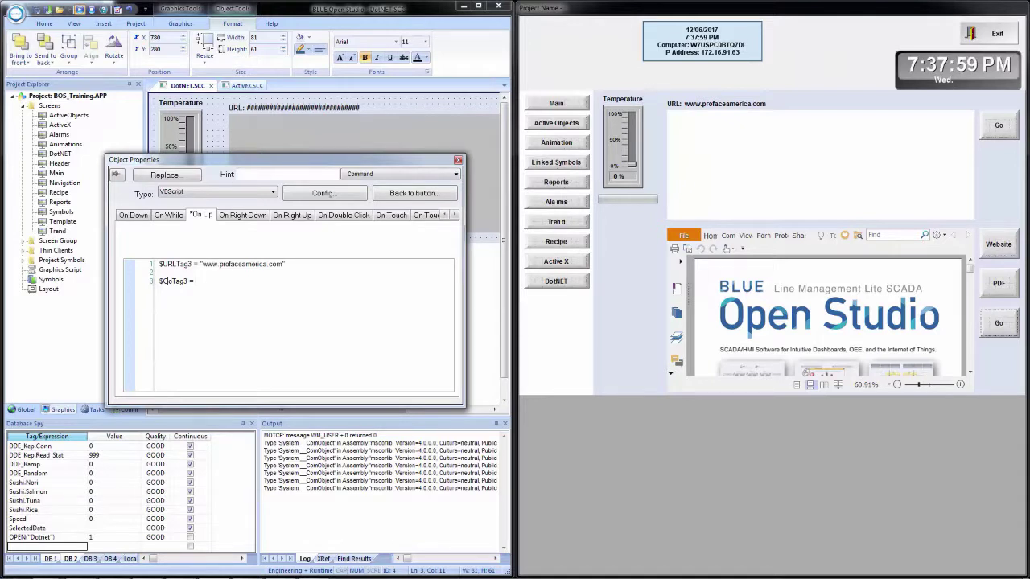
text($)
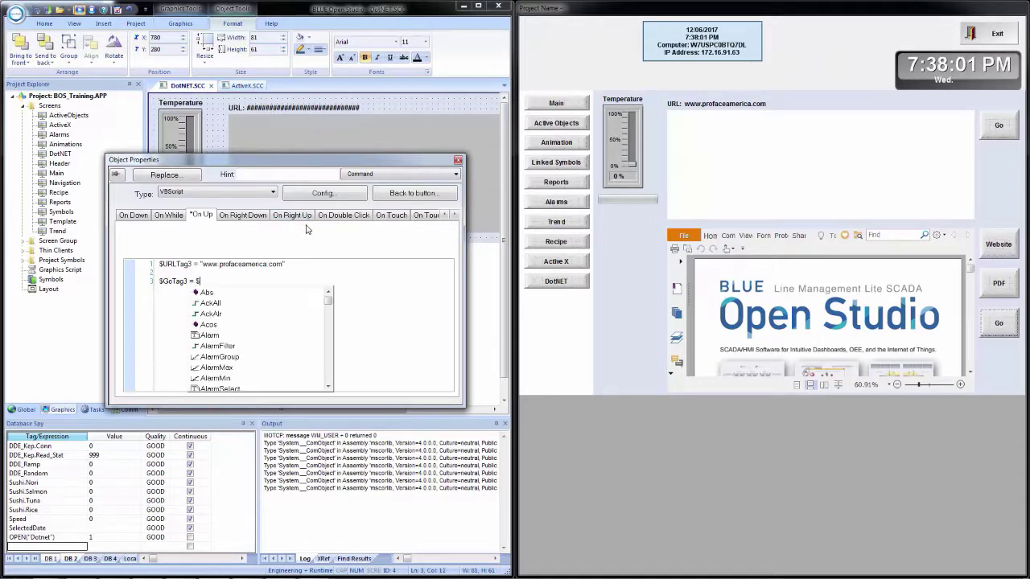
text(GoTag3)
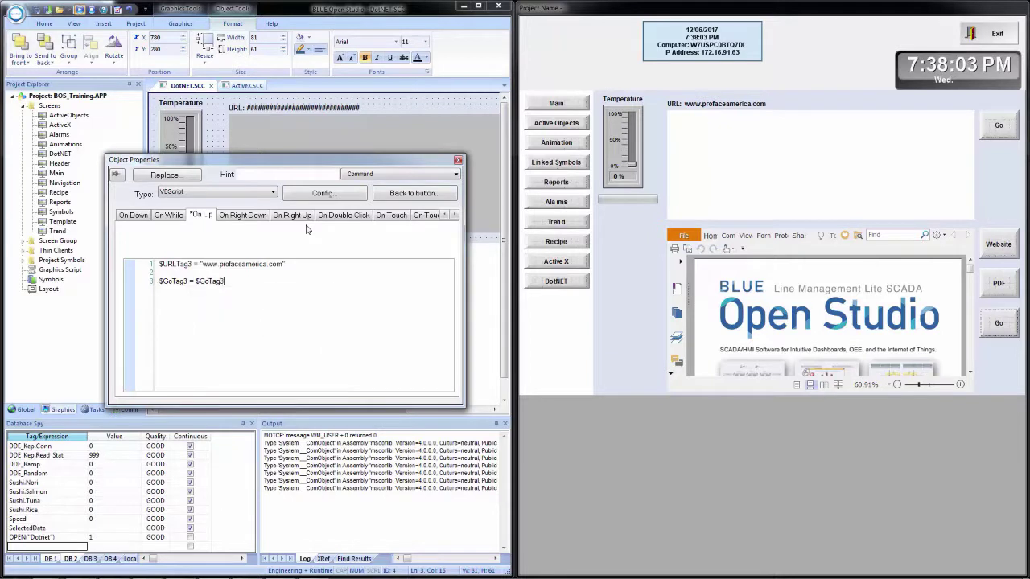
text( + 1)
right_click(334, 291)
click(354, 297)
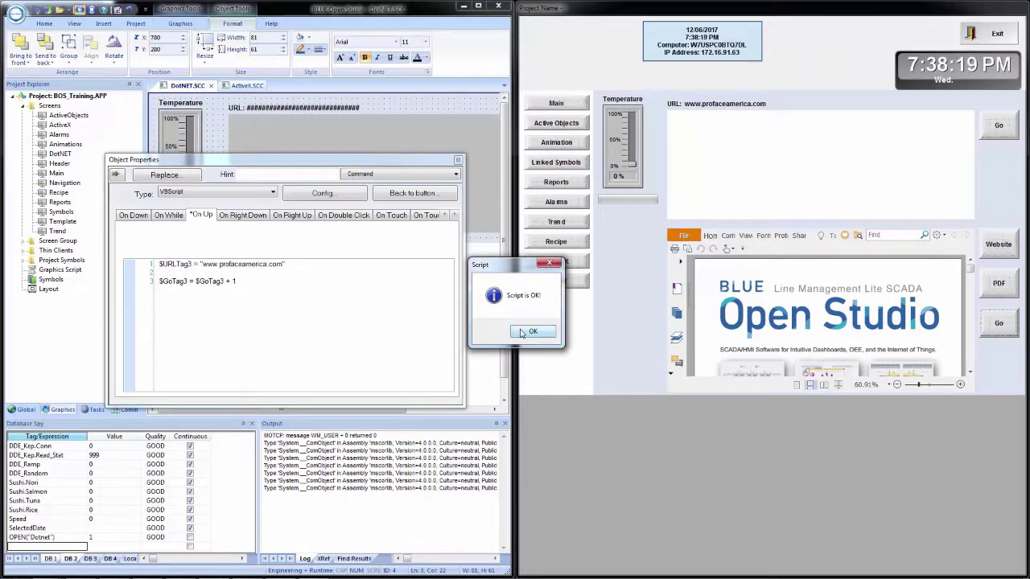
click(523, 333)
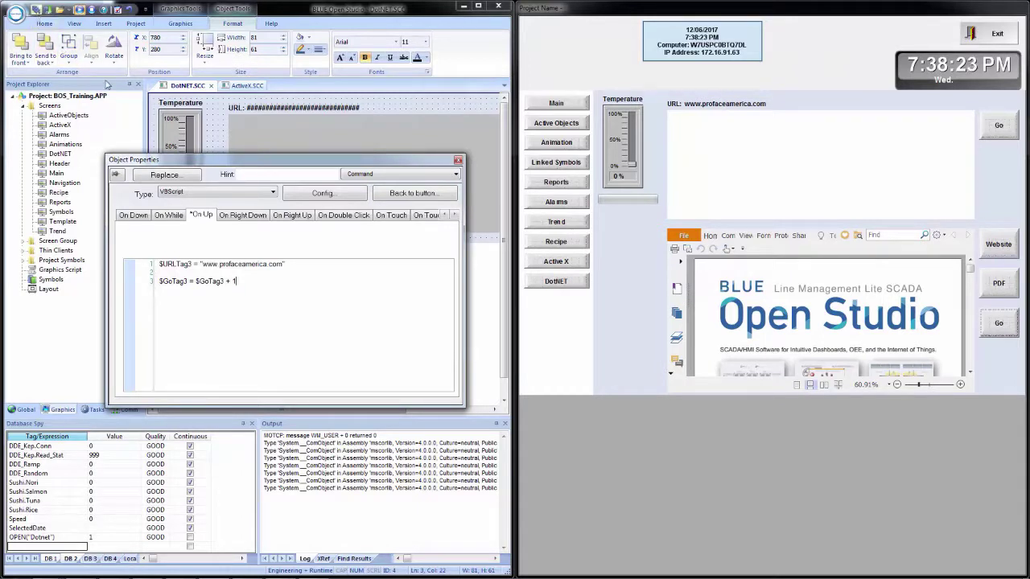
drag(237, 282, 149, 283)
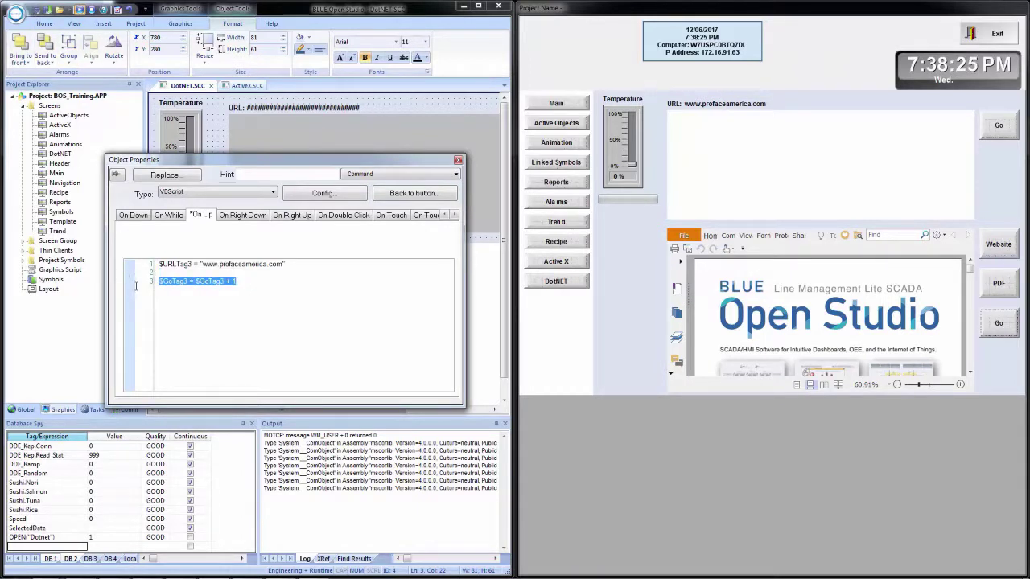
click(458, 160)
Add the same $GoTag3 = $GoTag3 + 1 line to the PDF button's On Up script
drag(358, 413, 441, 412)
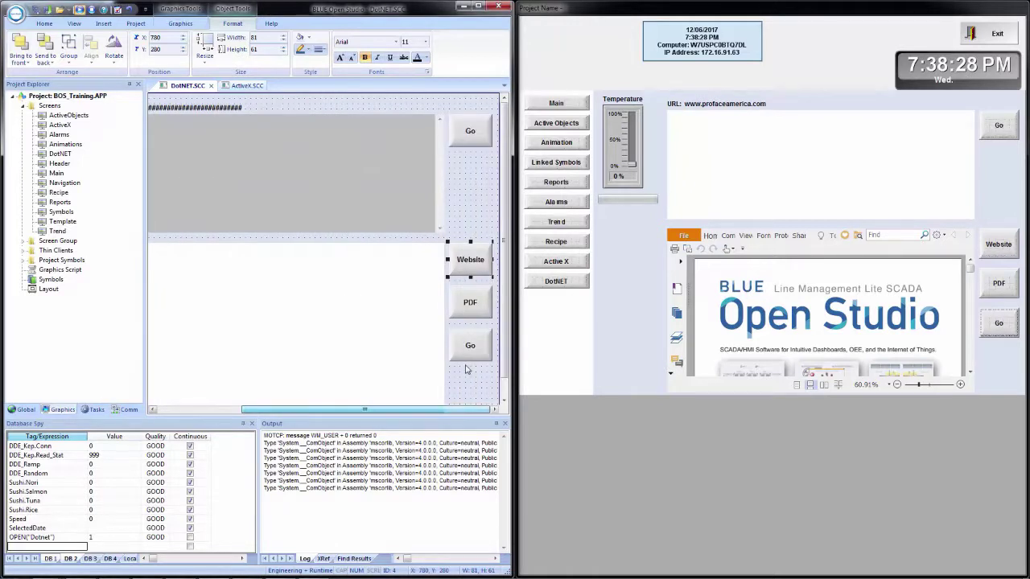
click(474, 307)
double_click(474, 307)
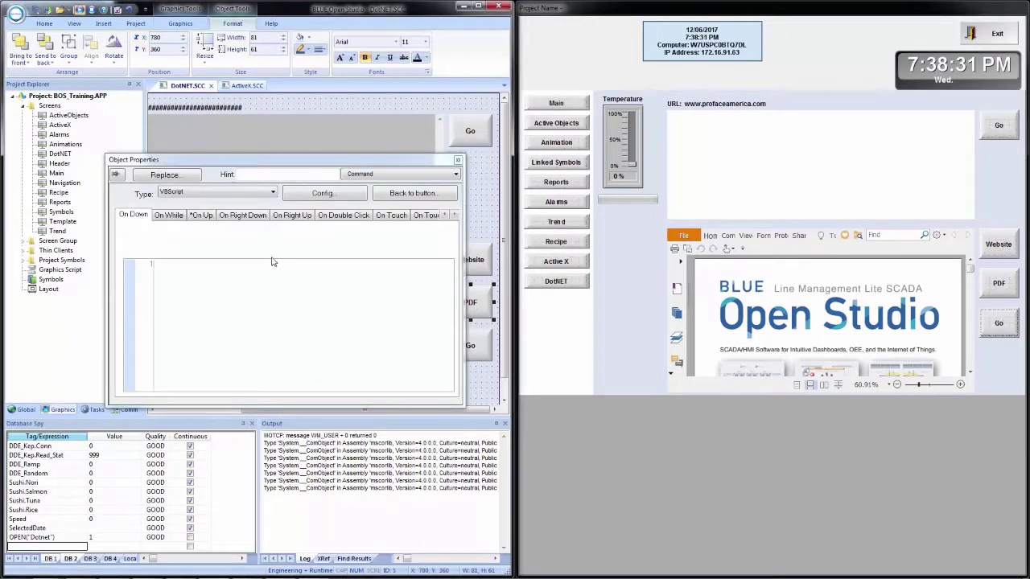
click(201, 217)
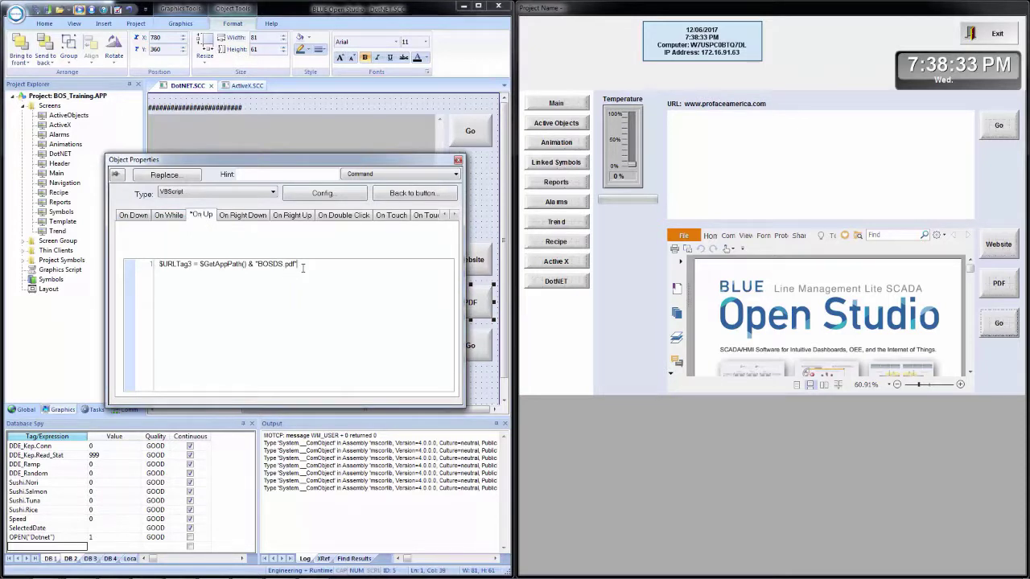
text($GoTag3 = $GoTag3 + 1)
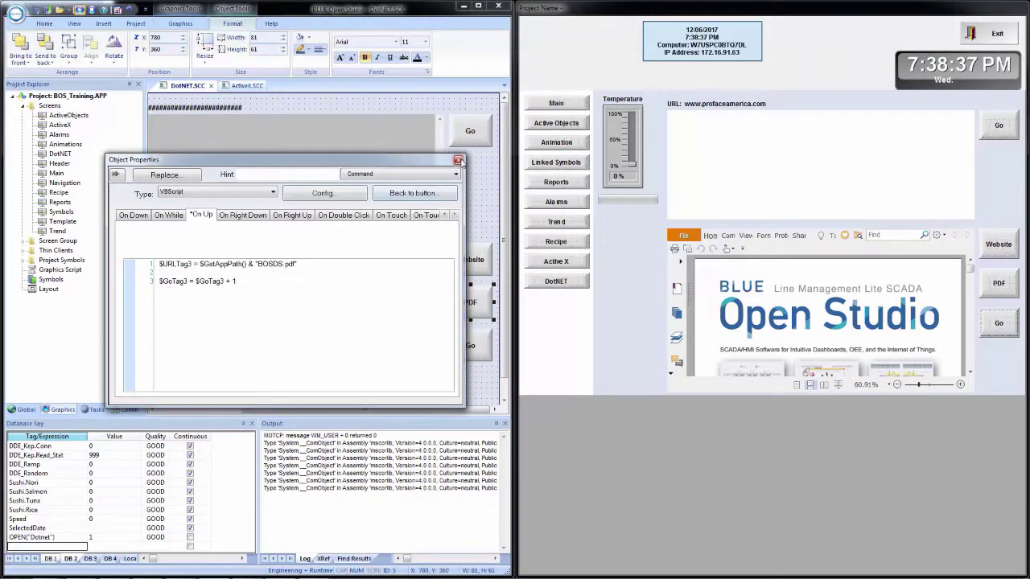
click(460, 161)
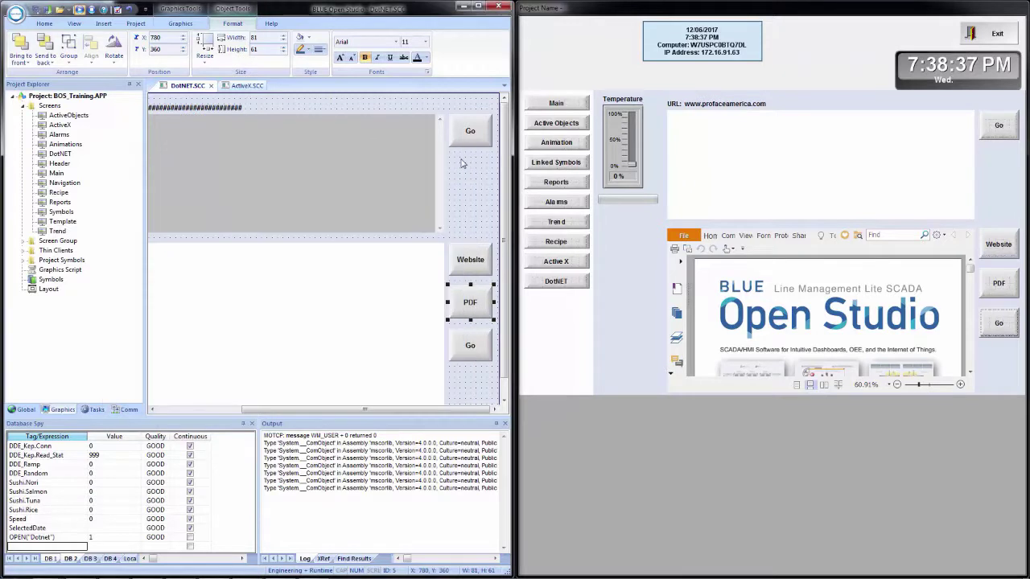
In the Project Tags datasheet, change GoTag3's type from Boolean to Integer
click(24, 409)
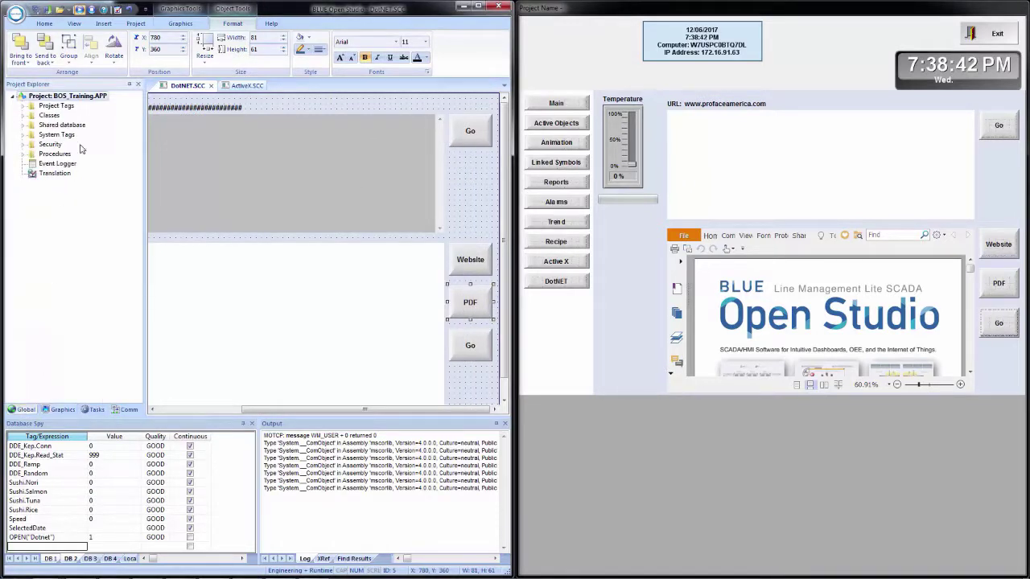
click(22, 107)
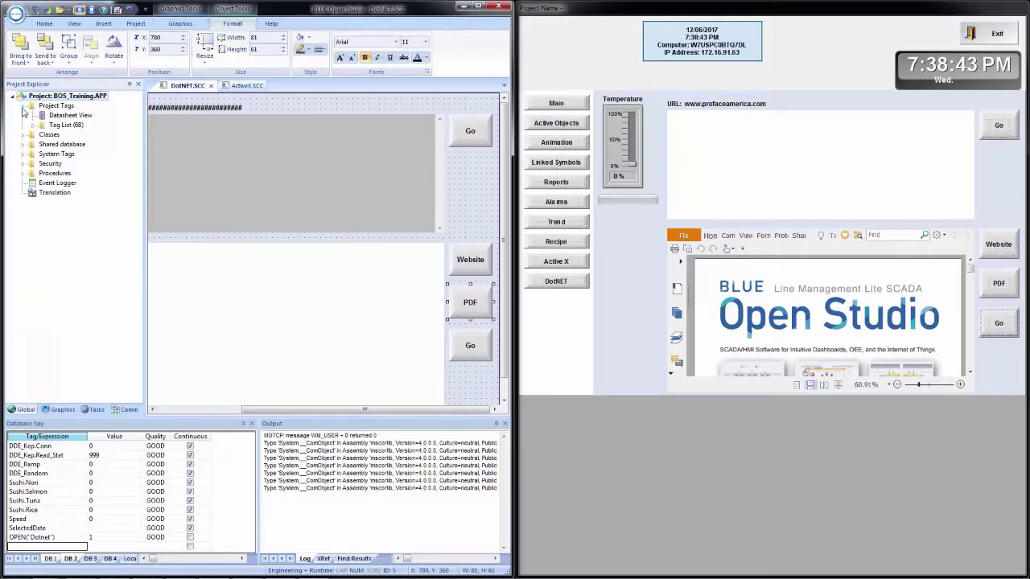
double_click(68, 116)
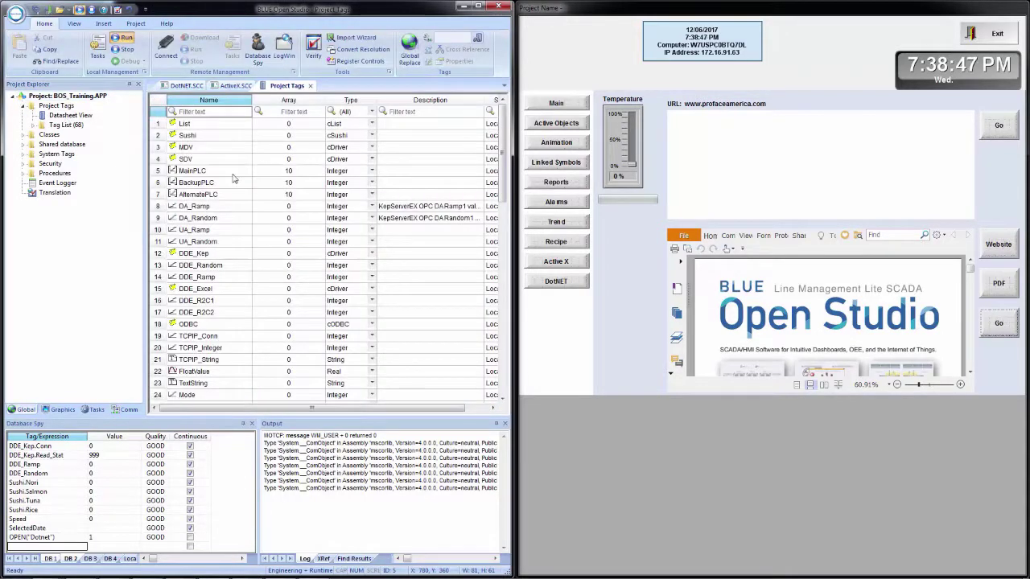
scroll(219, 207, down, 9)
scroll(218, 207, down, 8)
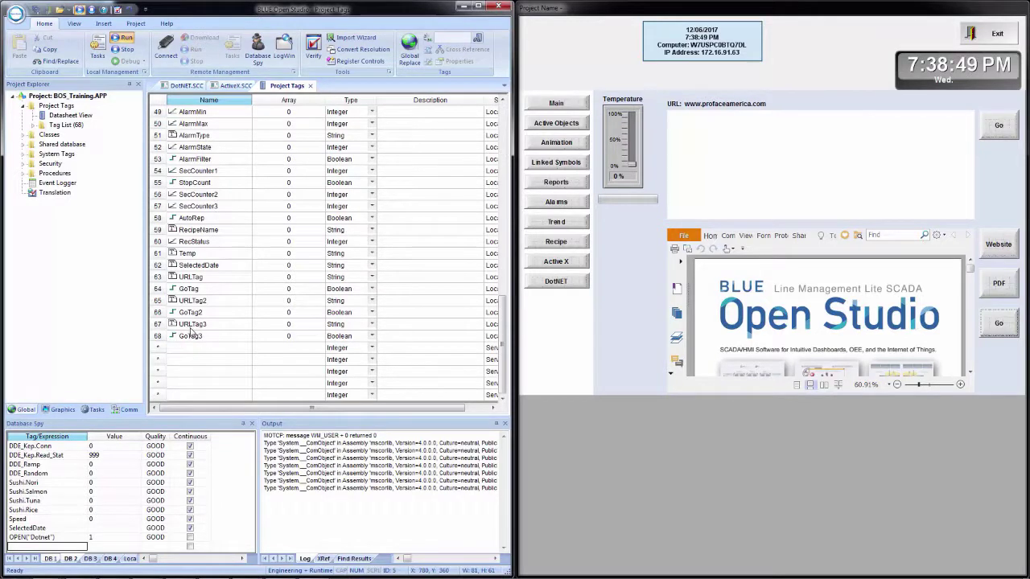
click(365, 340)
click(371, 337)
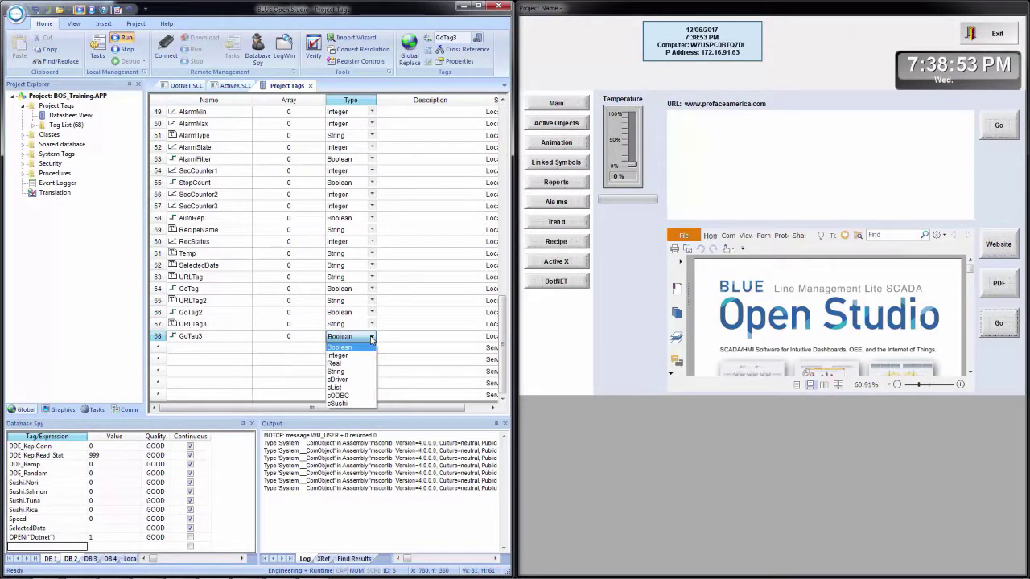
click(361, 357)
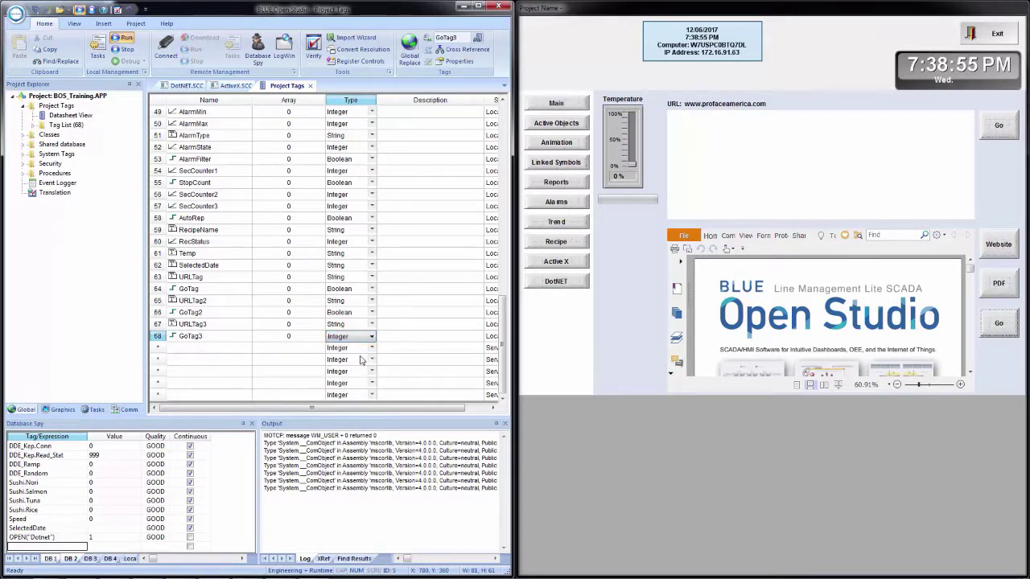
click(424, 339)
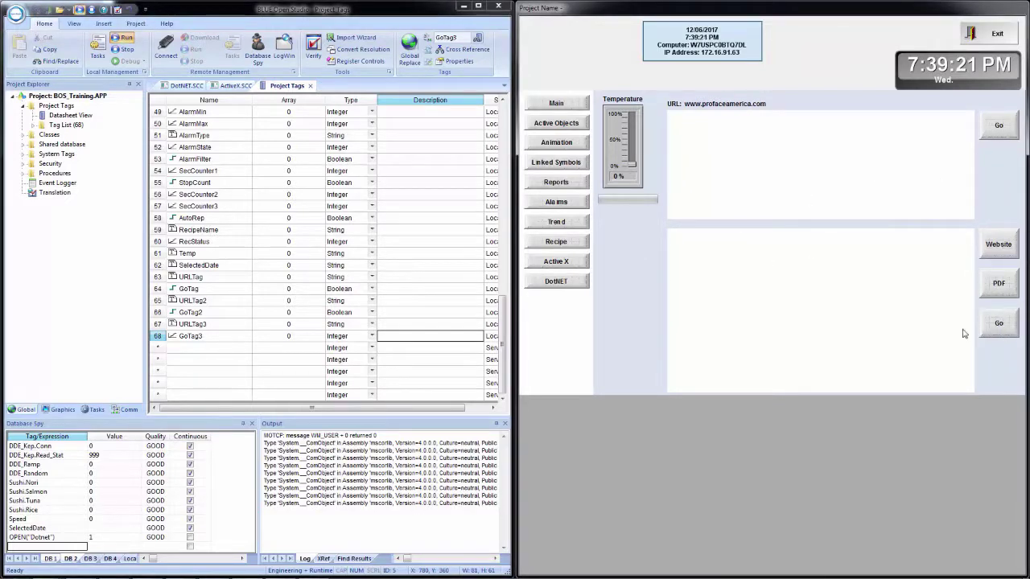
In the runtime, load the website, then the Open Studio PDF, into the .NET WebBrowser panel
click(1002, 245)
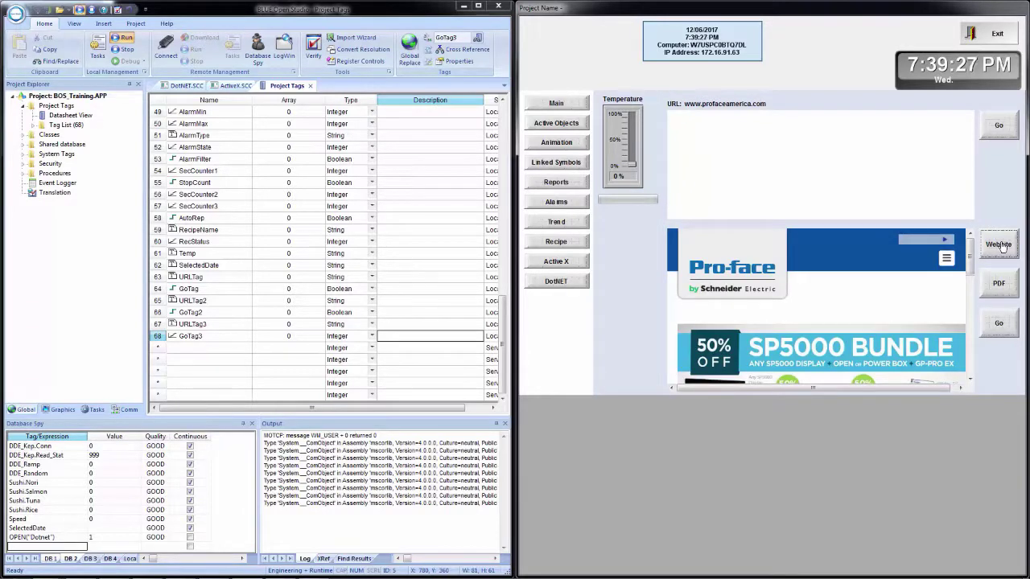
click(1008, 295)
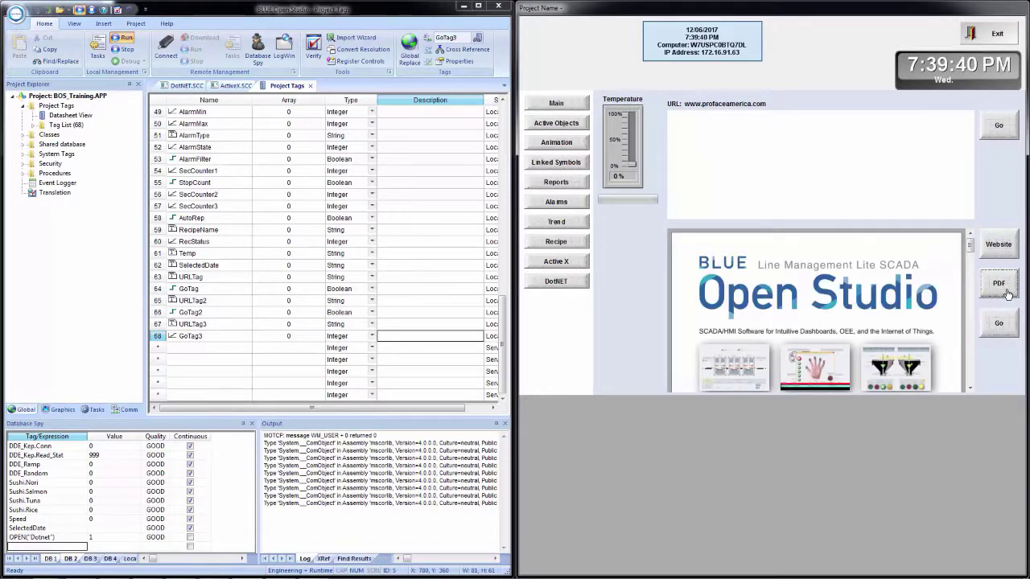